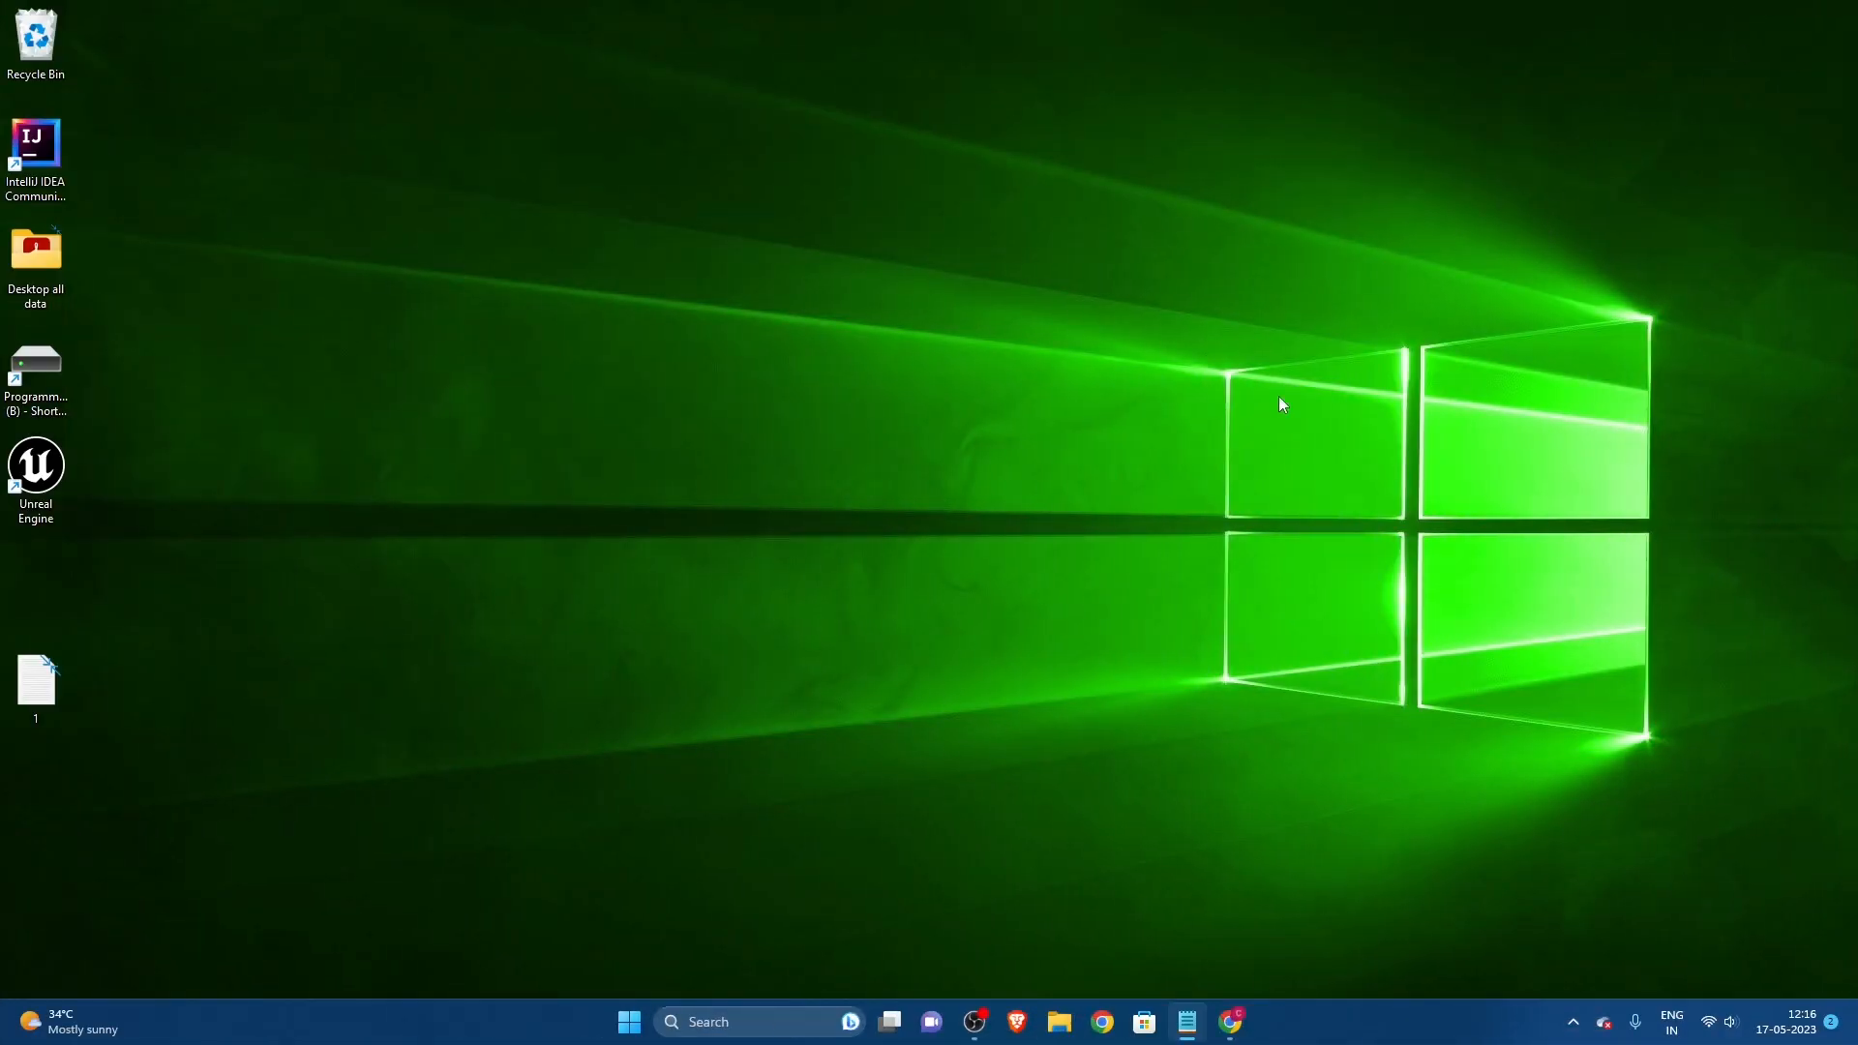
Step: Search the web for "python" in Chrome and open the official Python.org site from the results
left_click(1230, 1022)
left_click(374, 53)
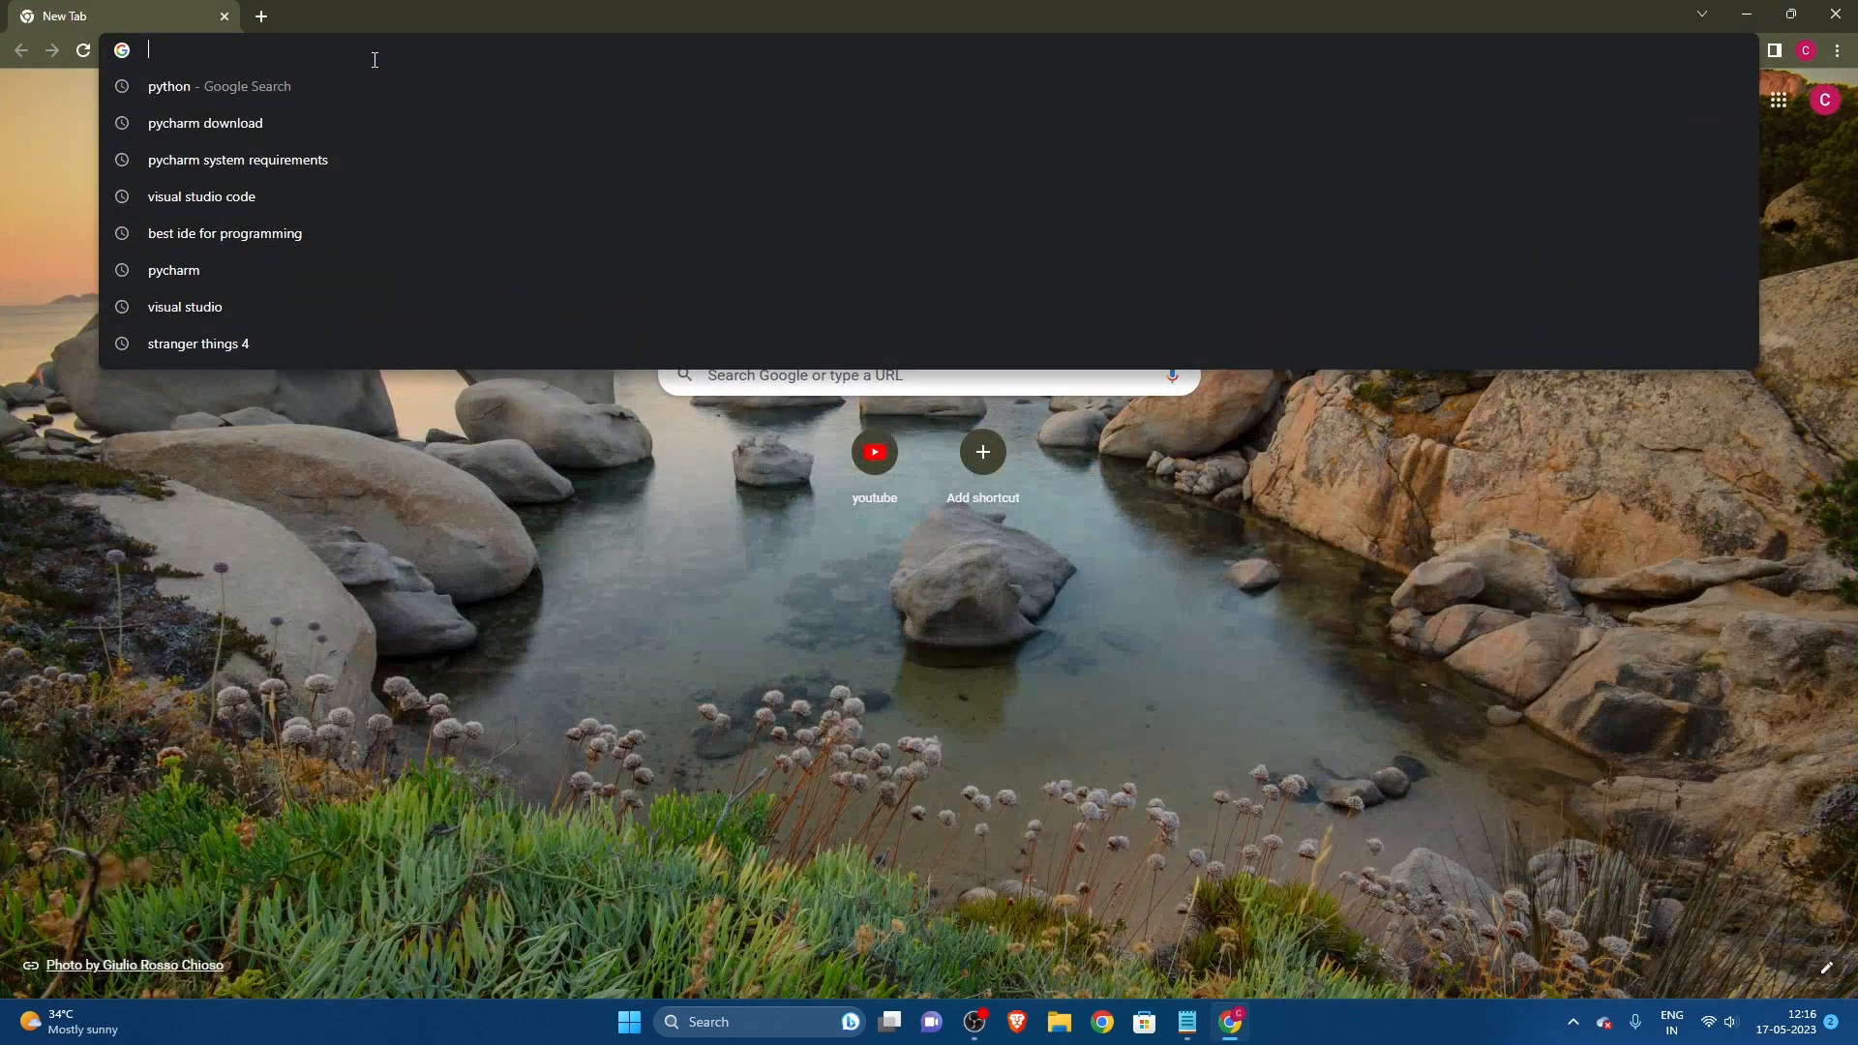
type("python")
key("Return")
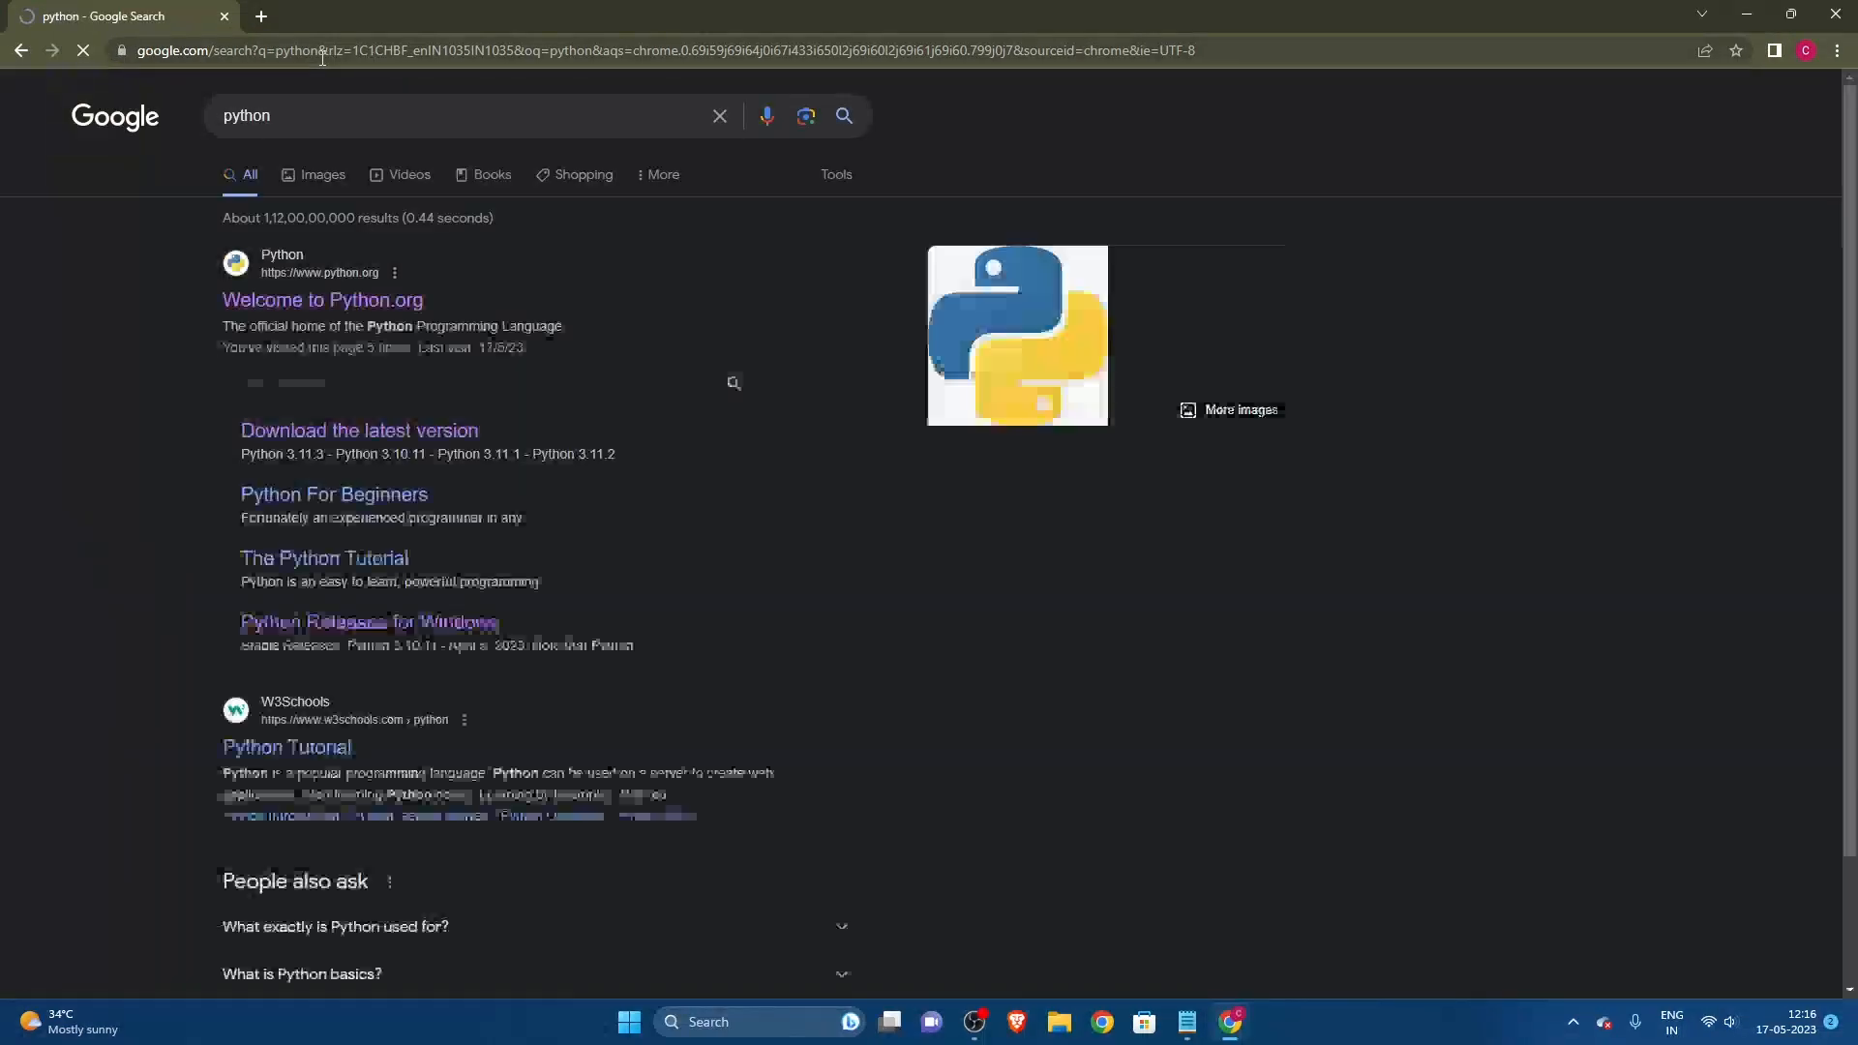
left_click(263, 300)
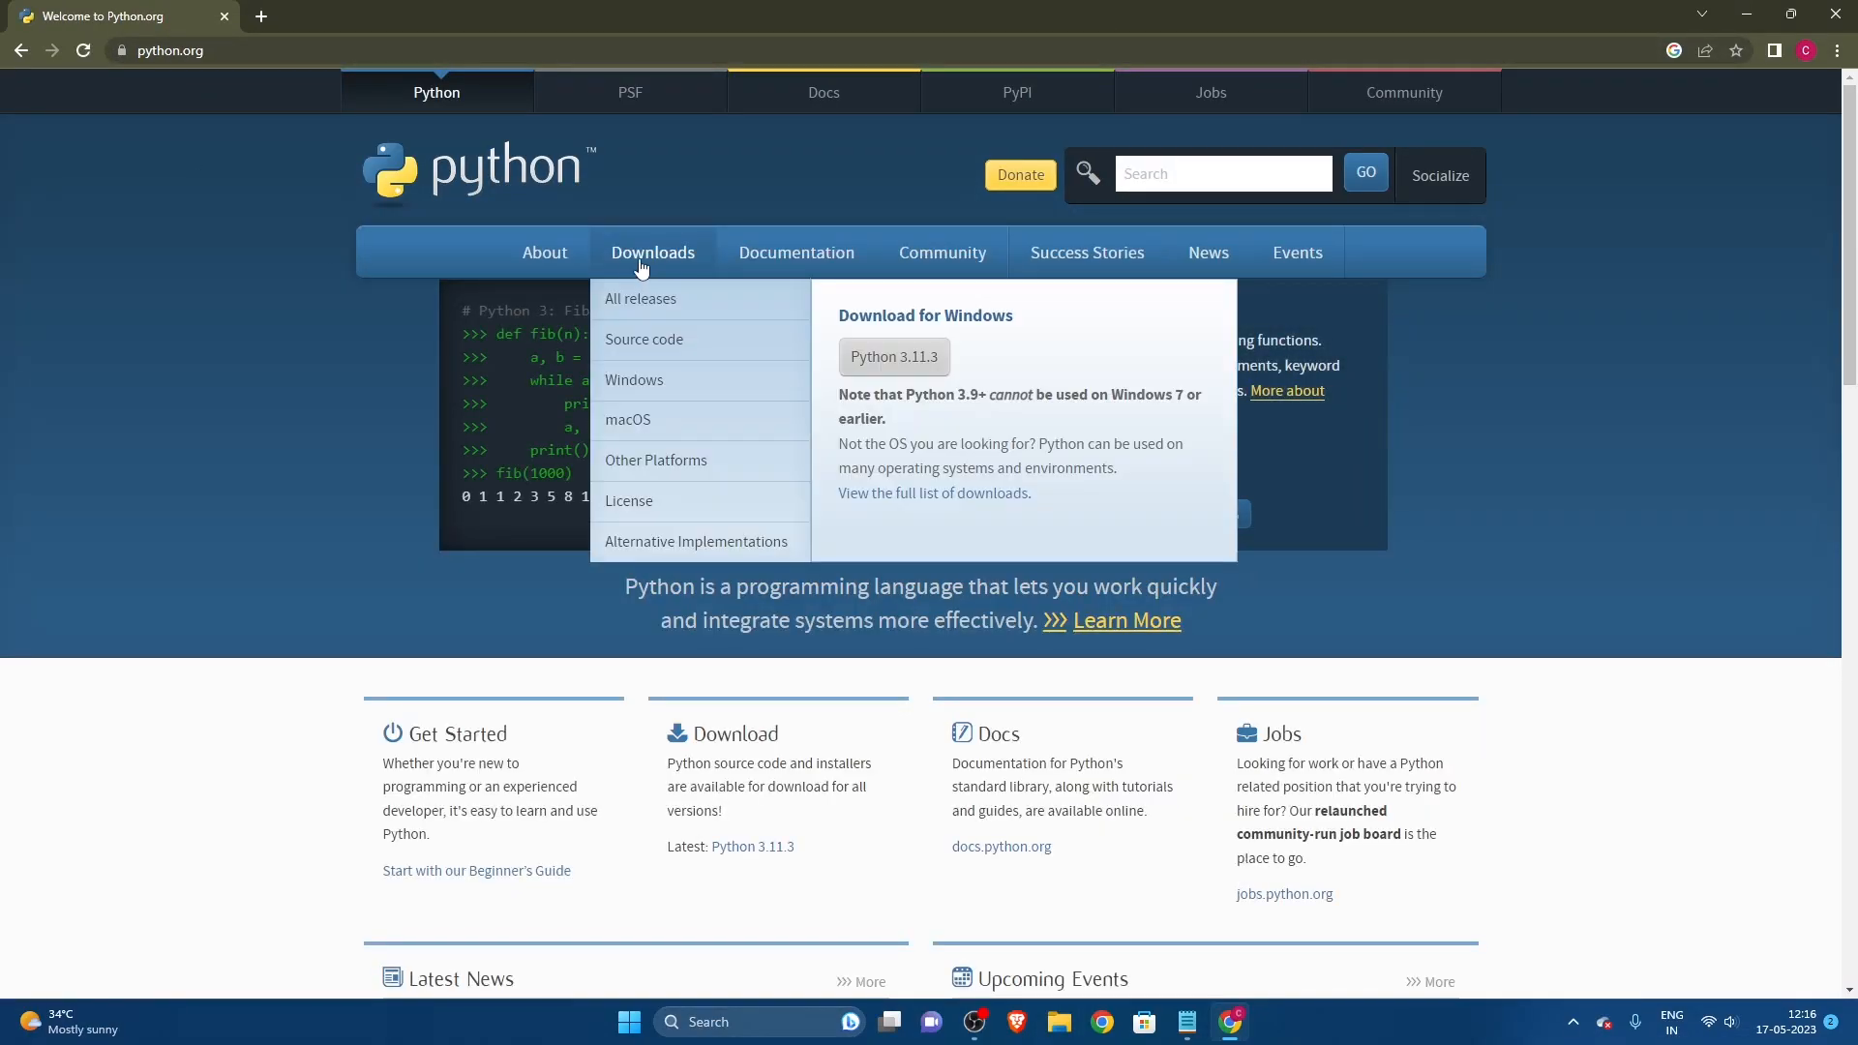
Step: Download Python 3.11.3 for Windows from the site's downloads page and launch the downloaded installer
left_click(639, 255)
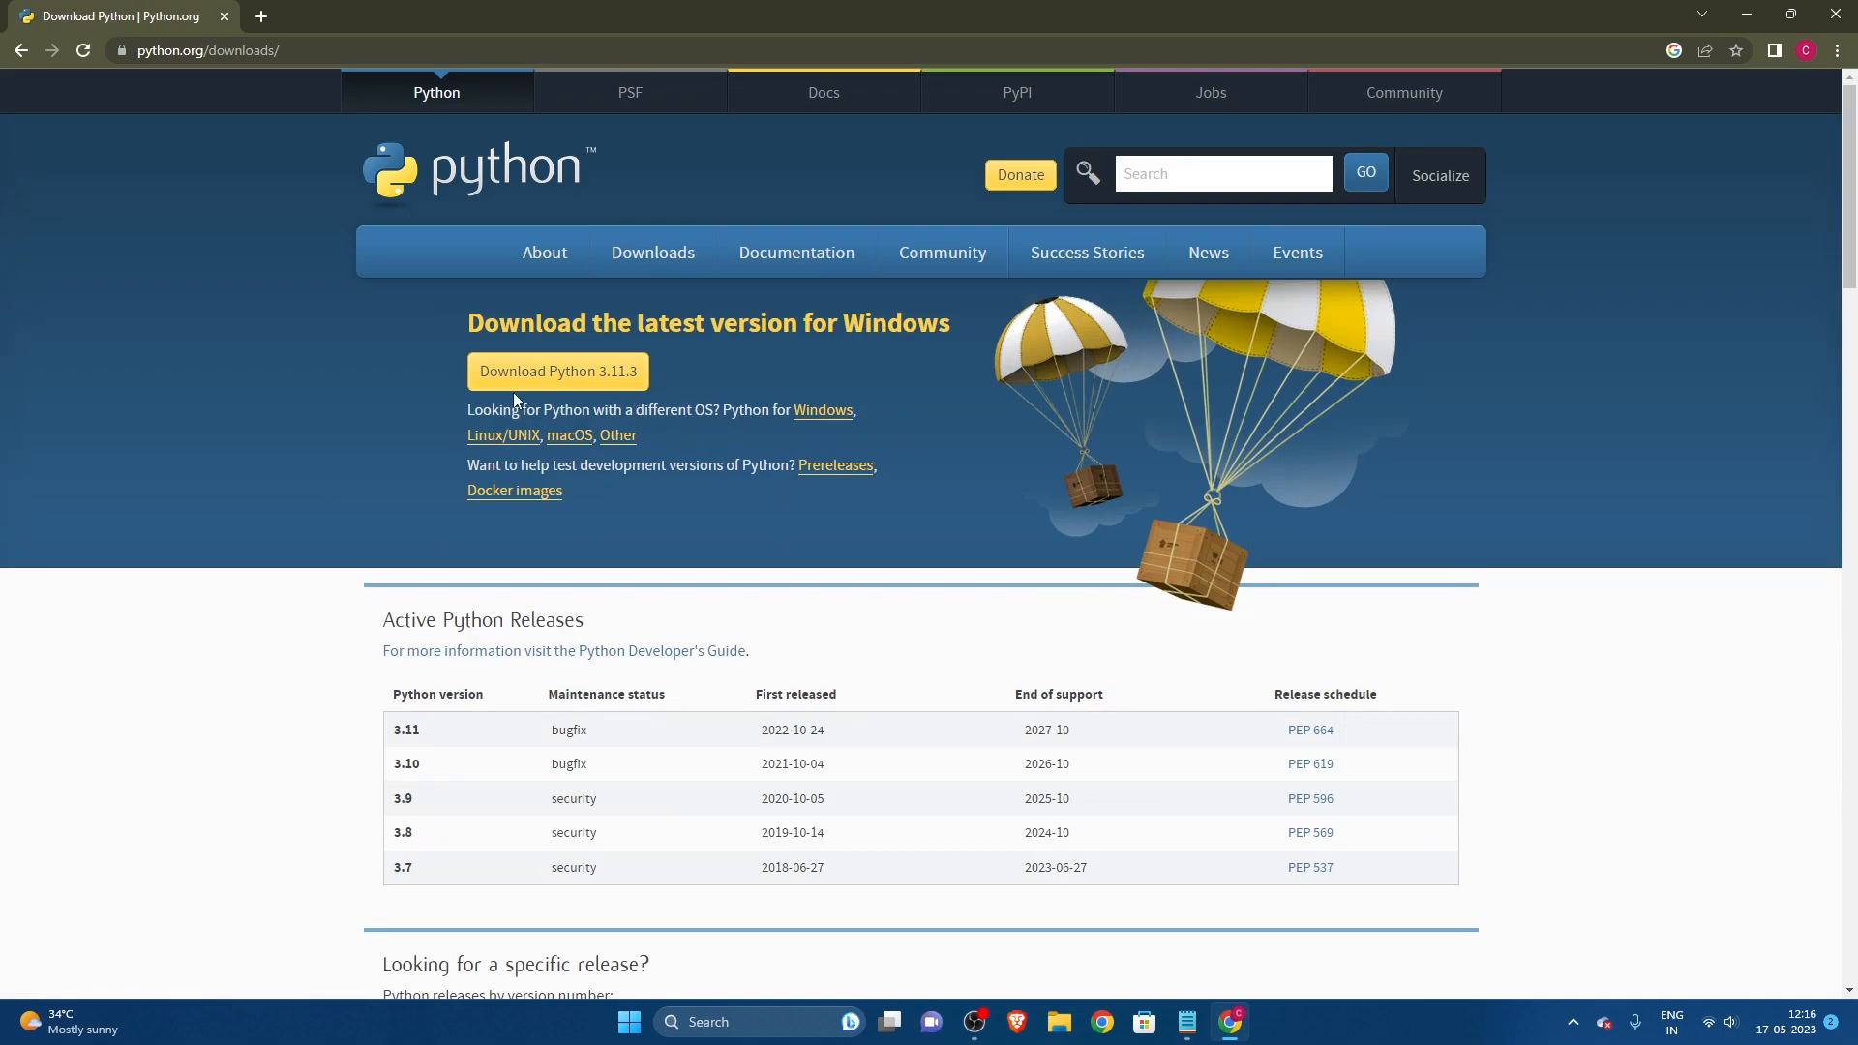
left_click(521, 389)
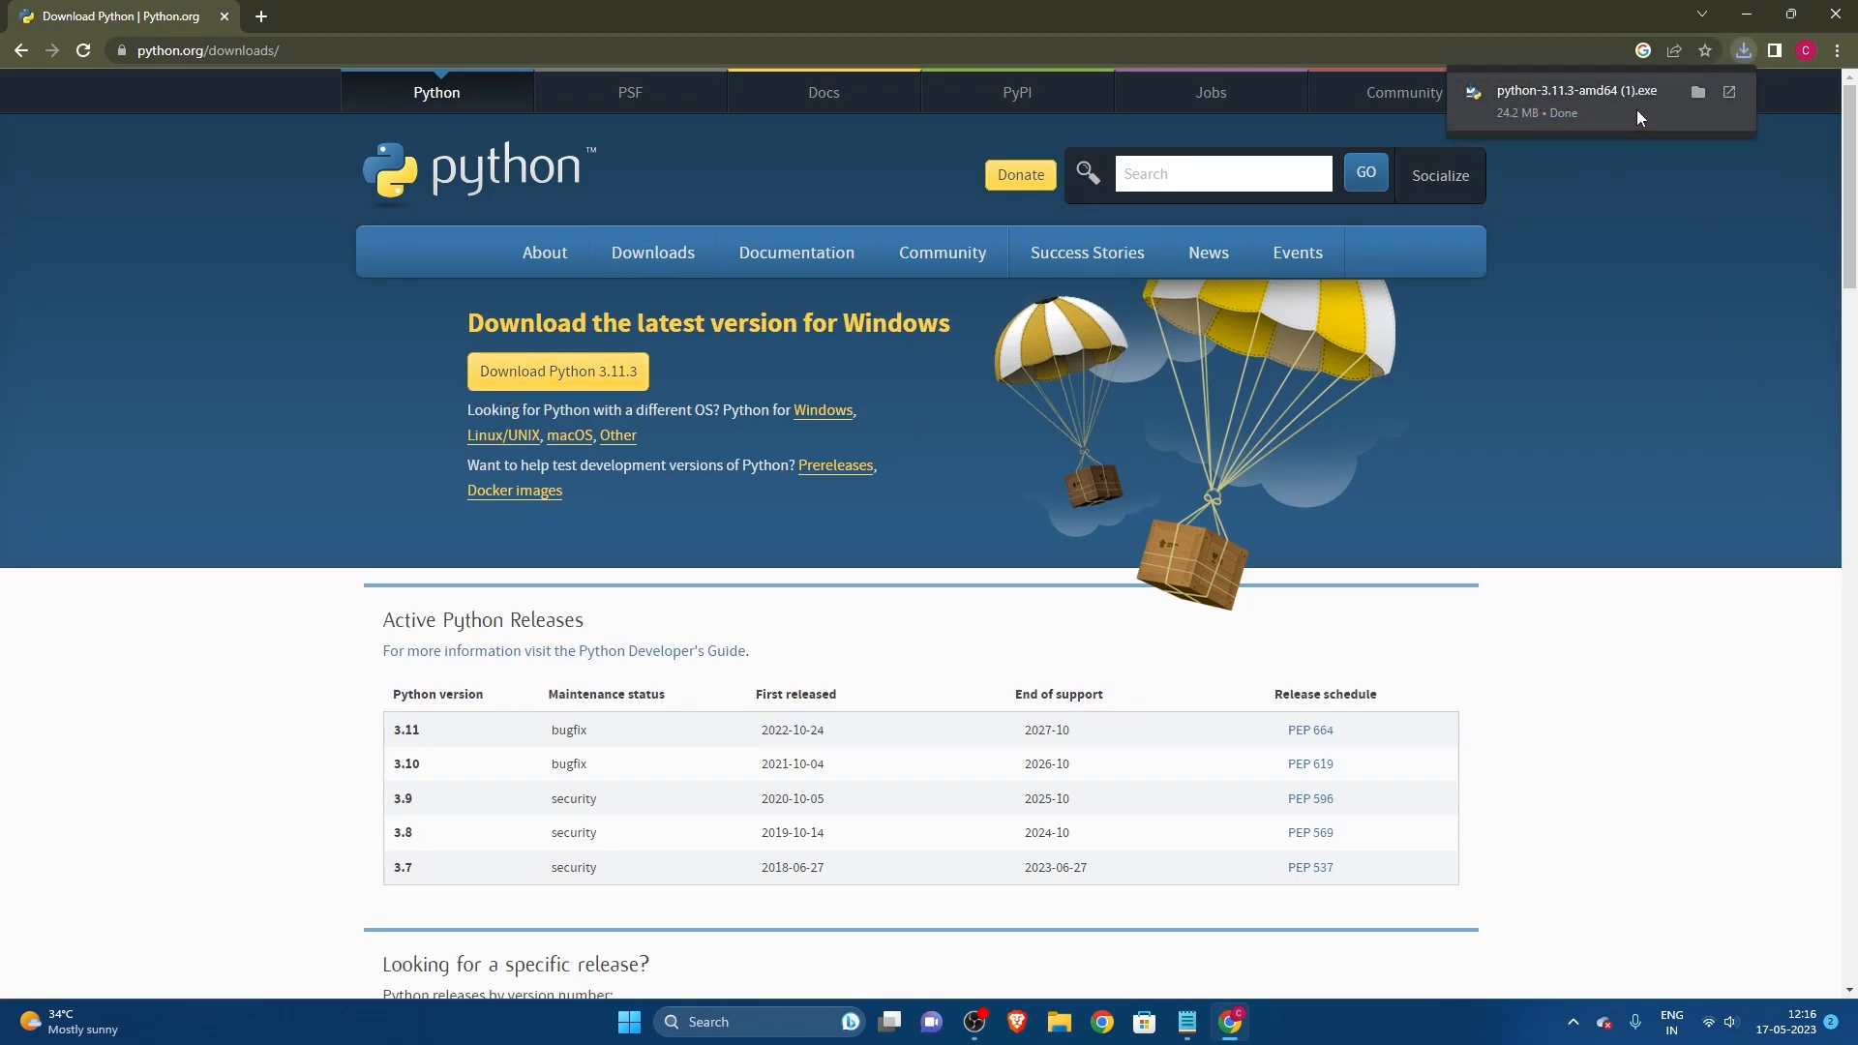
left_click(1594, 103)
Step: Search for "pycharm" in a new browser tab and reach the JetBrains PyCharm download page for Windows
left_click(261, 16)
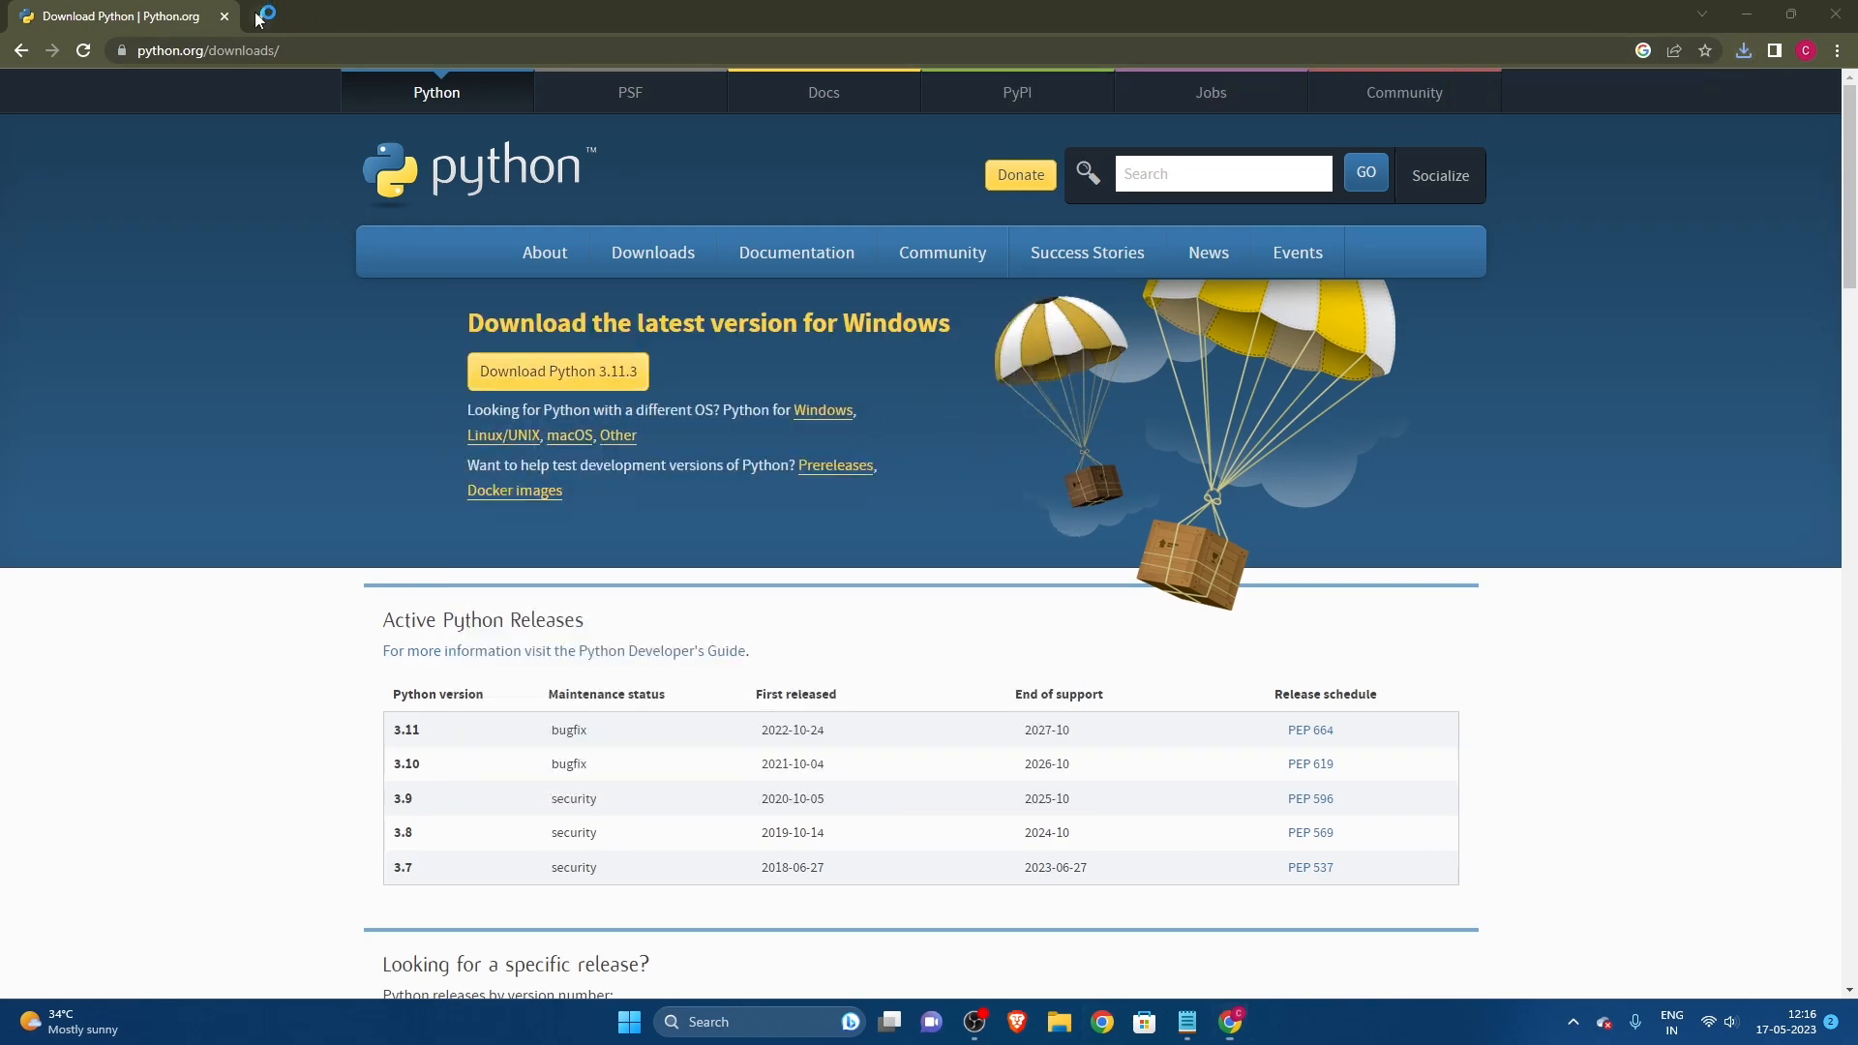
left_click(682, 186)
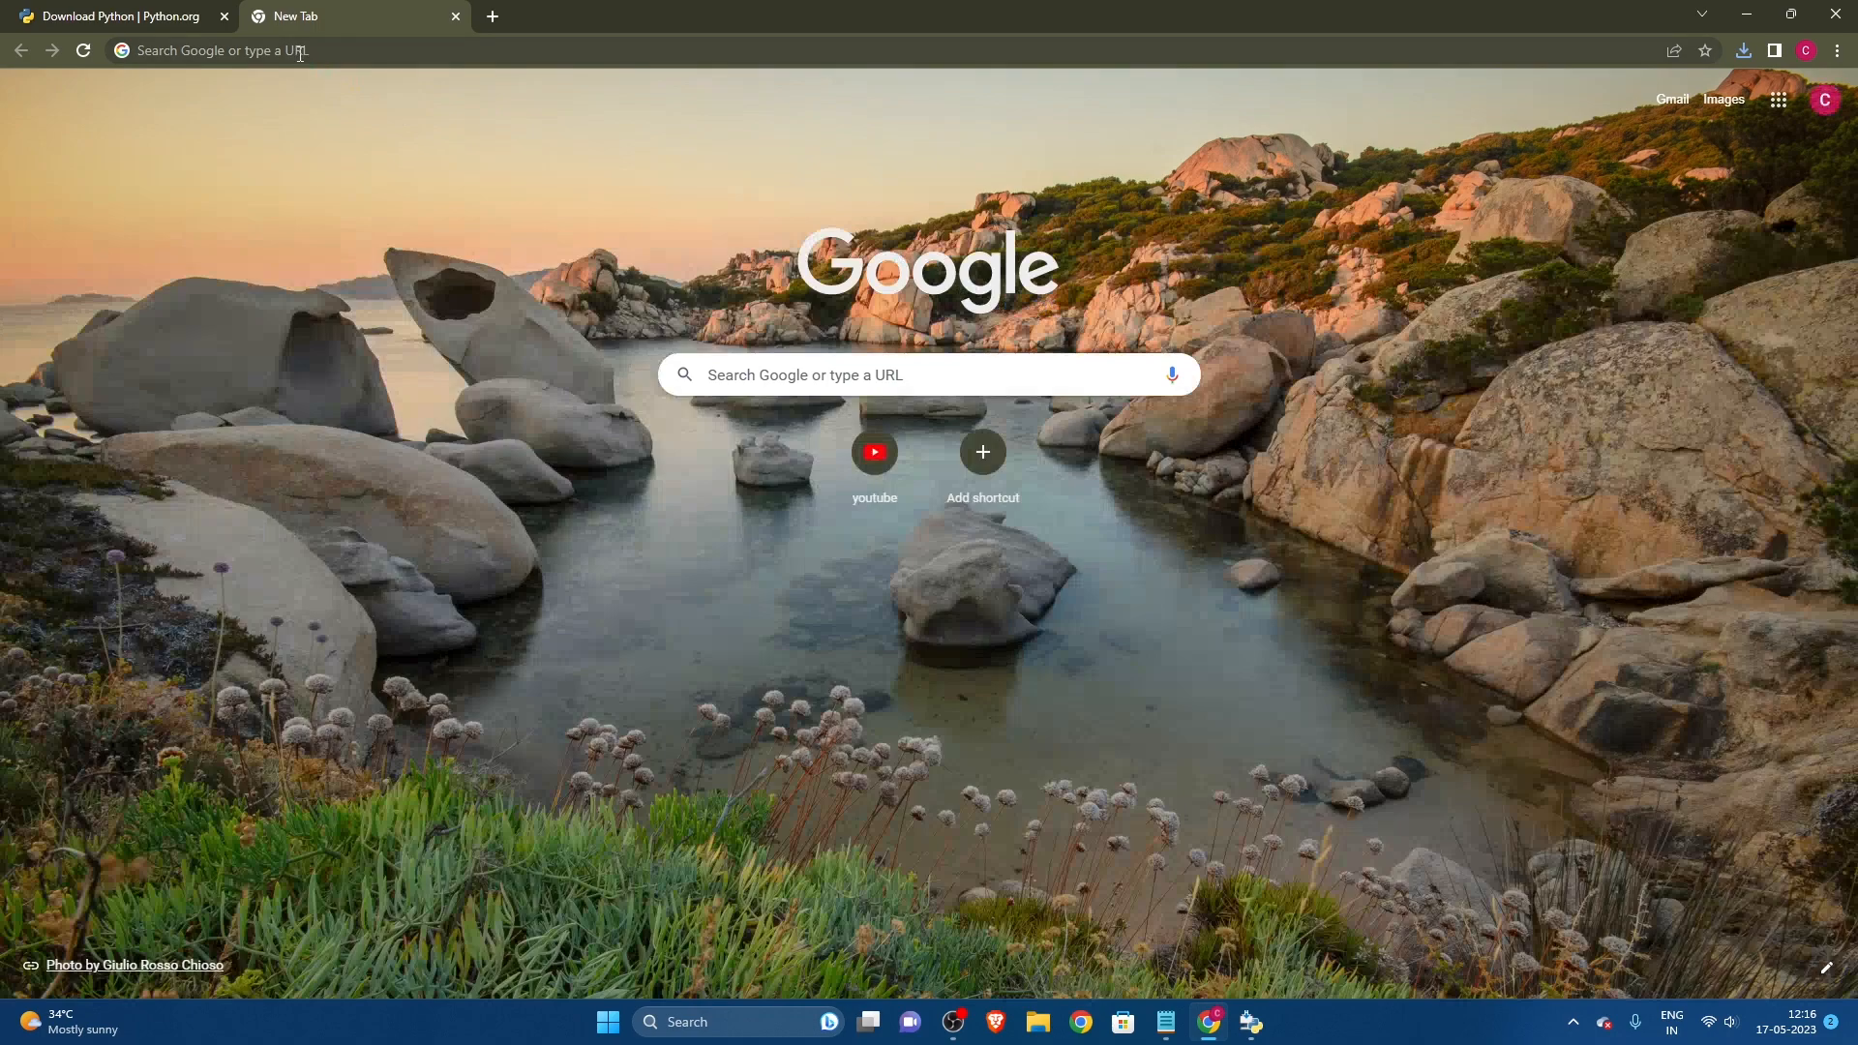
left_click(296, 50)
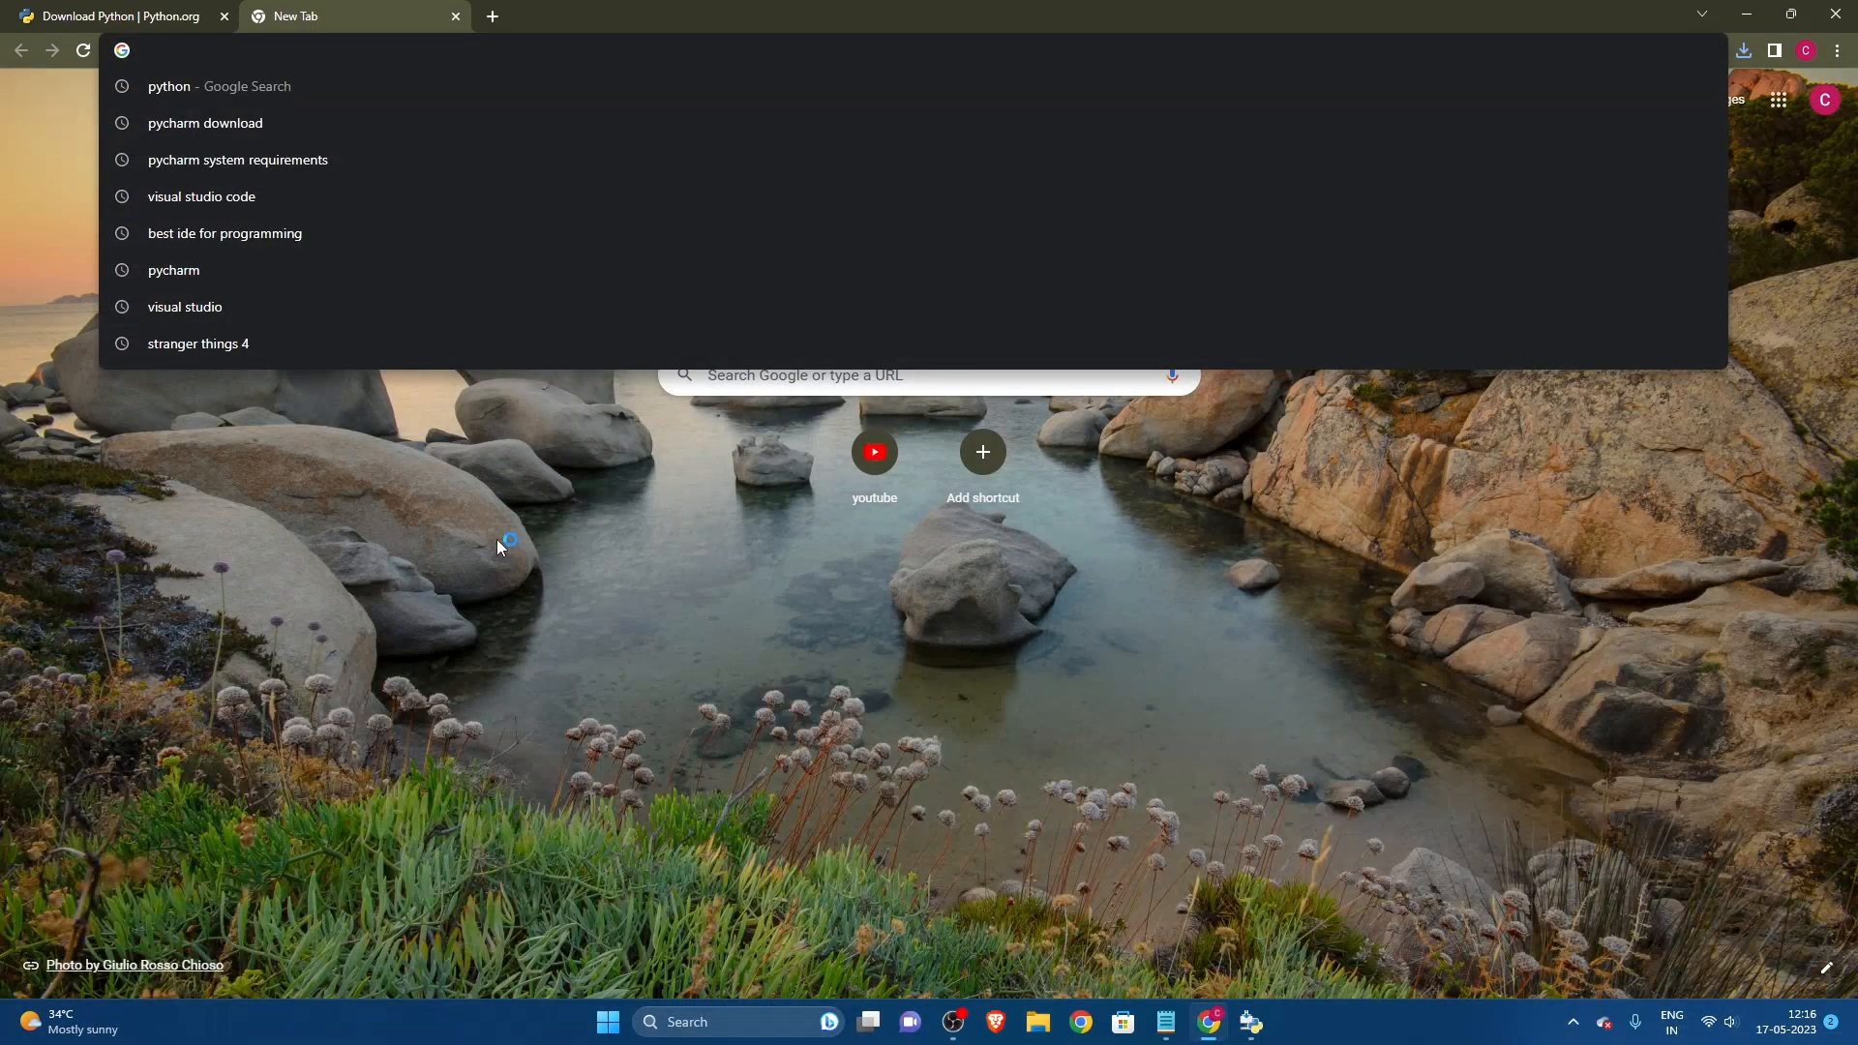
type("pycharm downl")
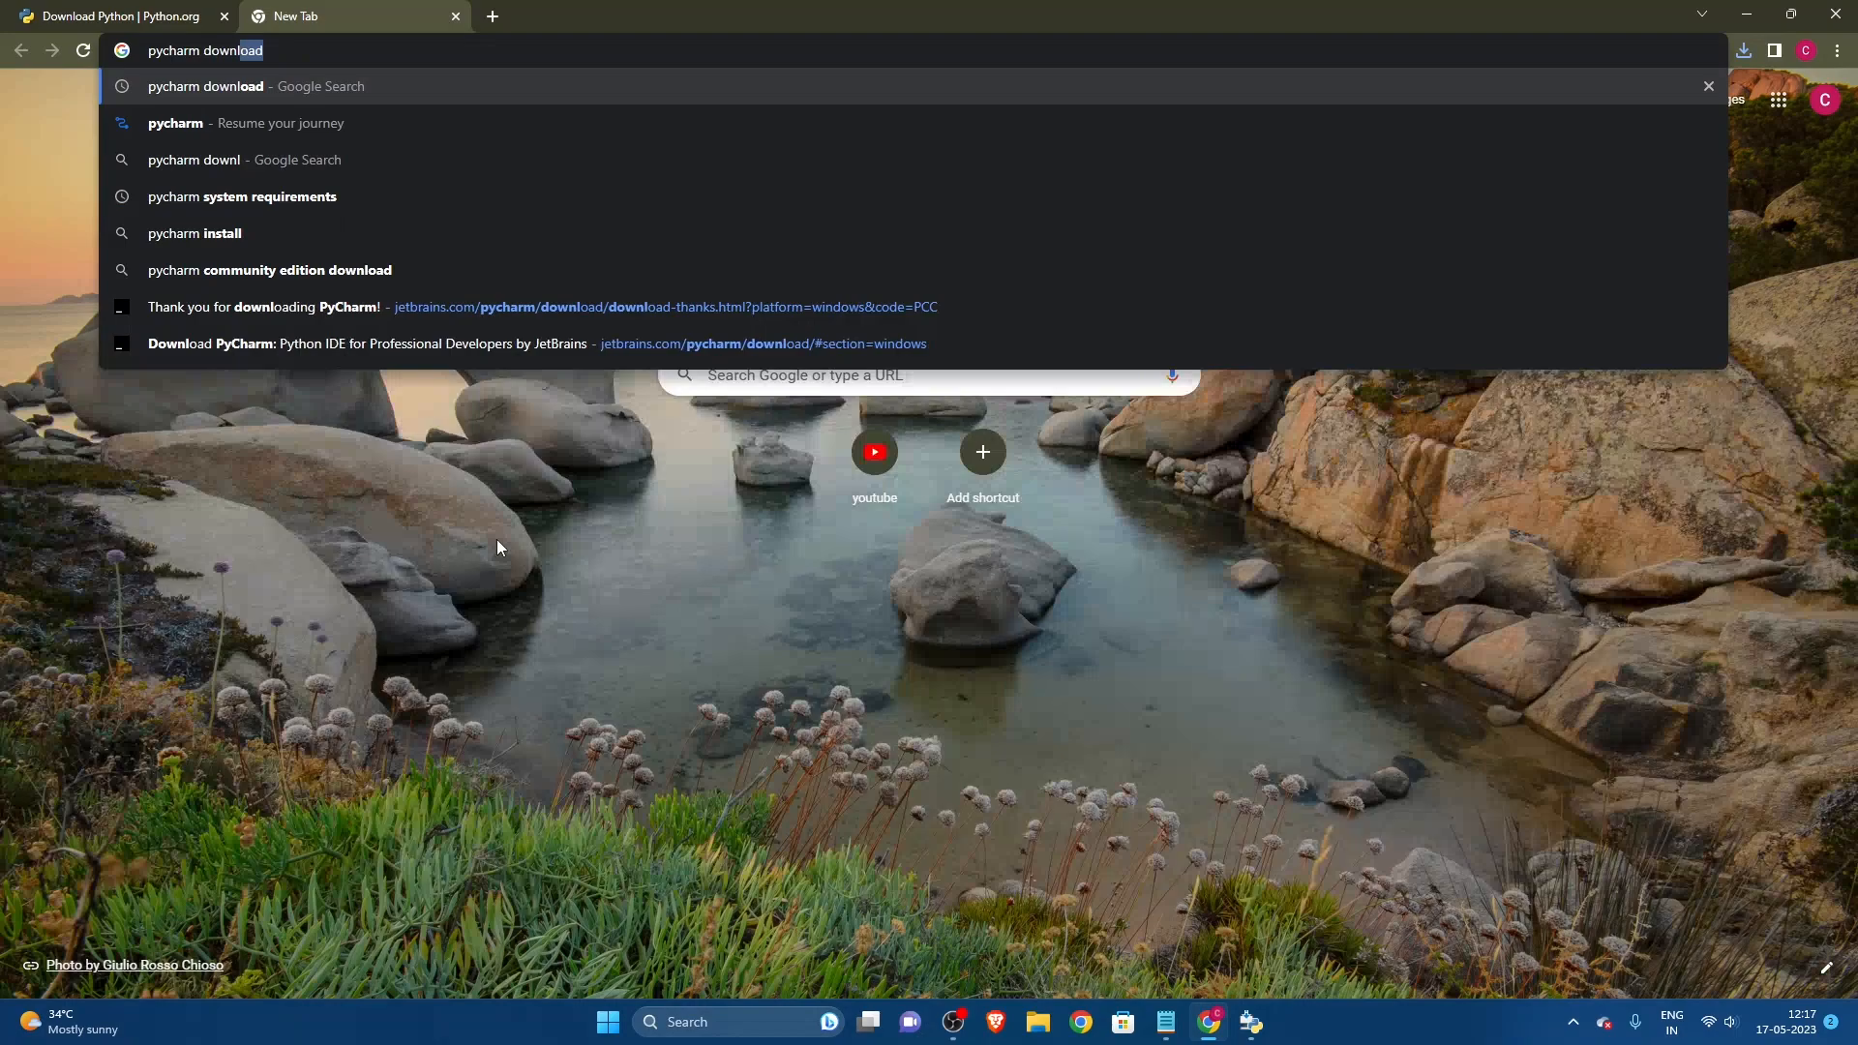
key("Return")
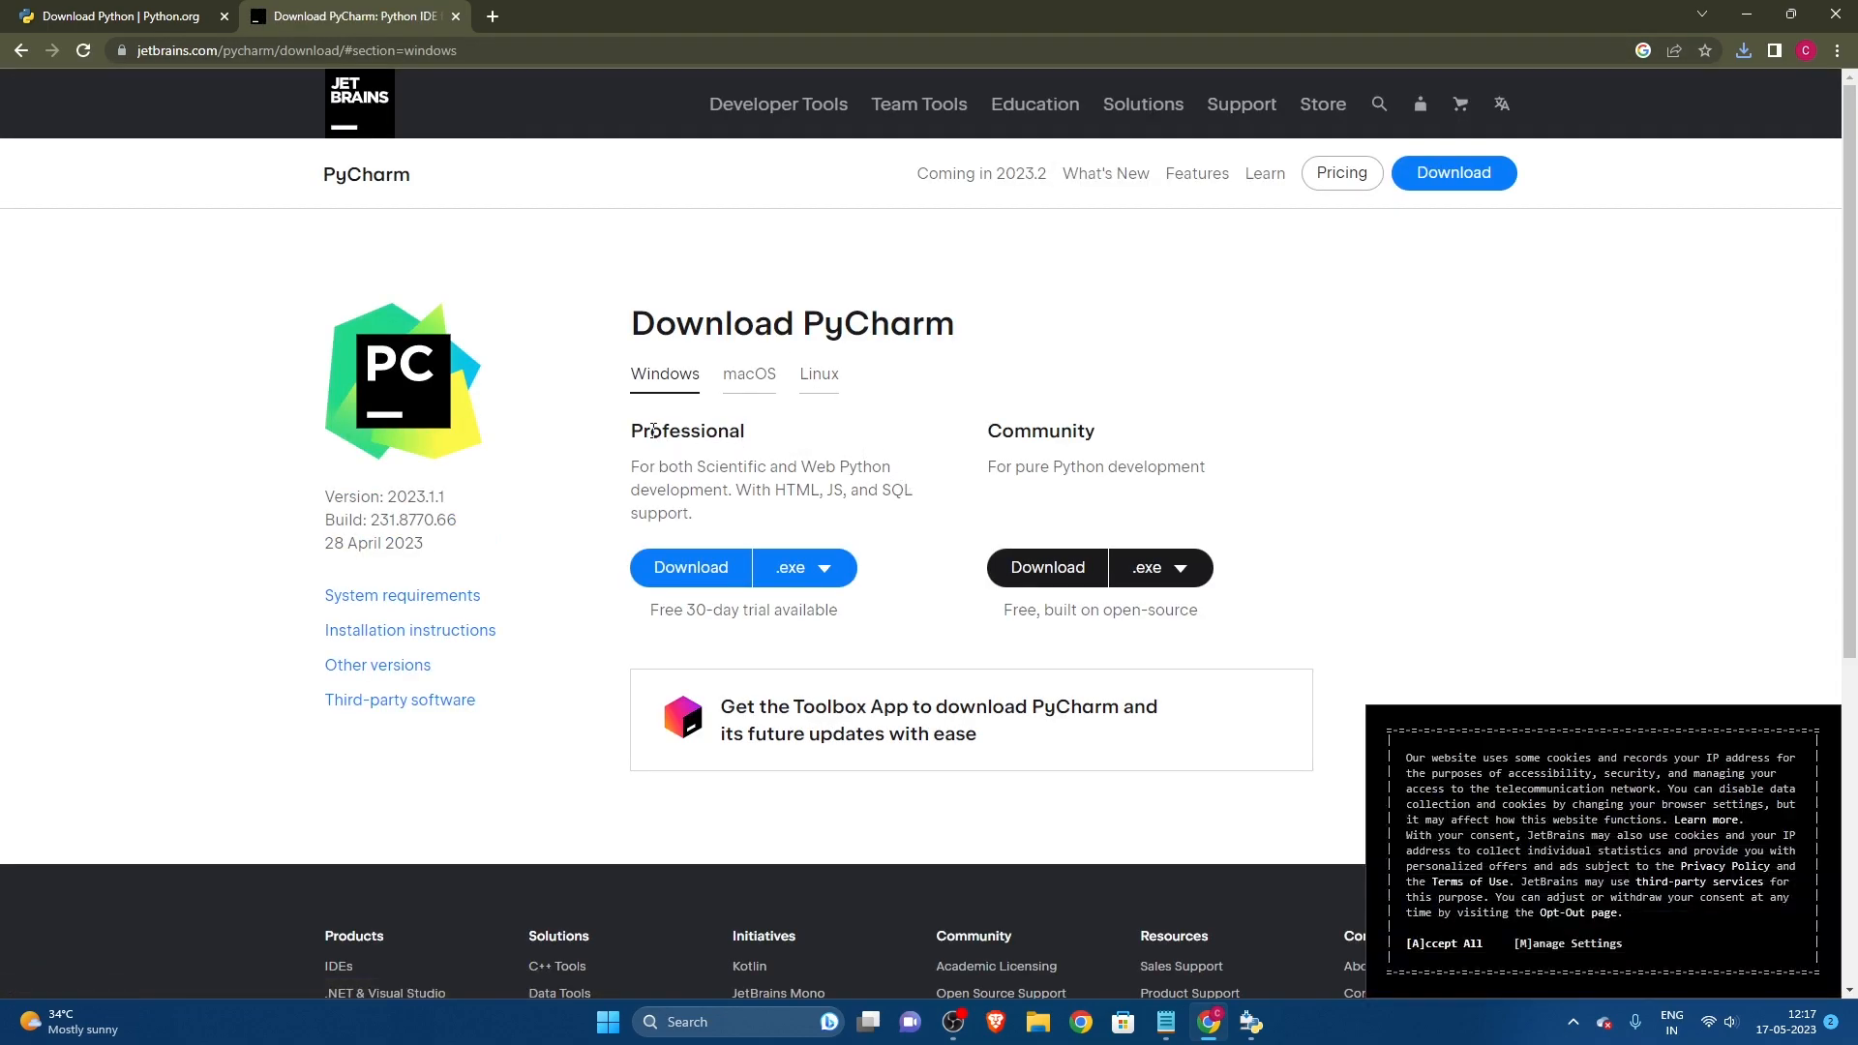
Step: Compare the Professional and Community editions of PyCharm, including the trial terms of the Professional edition
left_click_drag(638, 440, 764, 436)
left_click(840, 434)
left_click_drag(1001, 433, 1081, 433)
left_click_drag(745, 434, 629, 434)
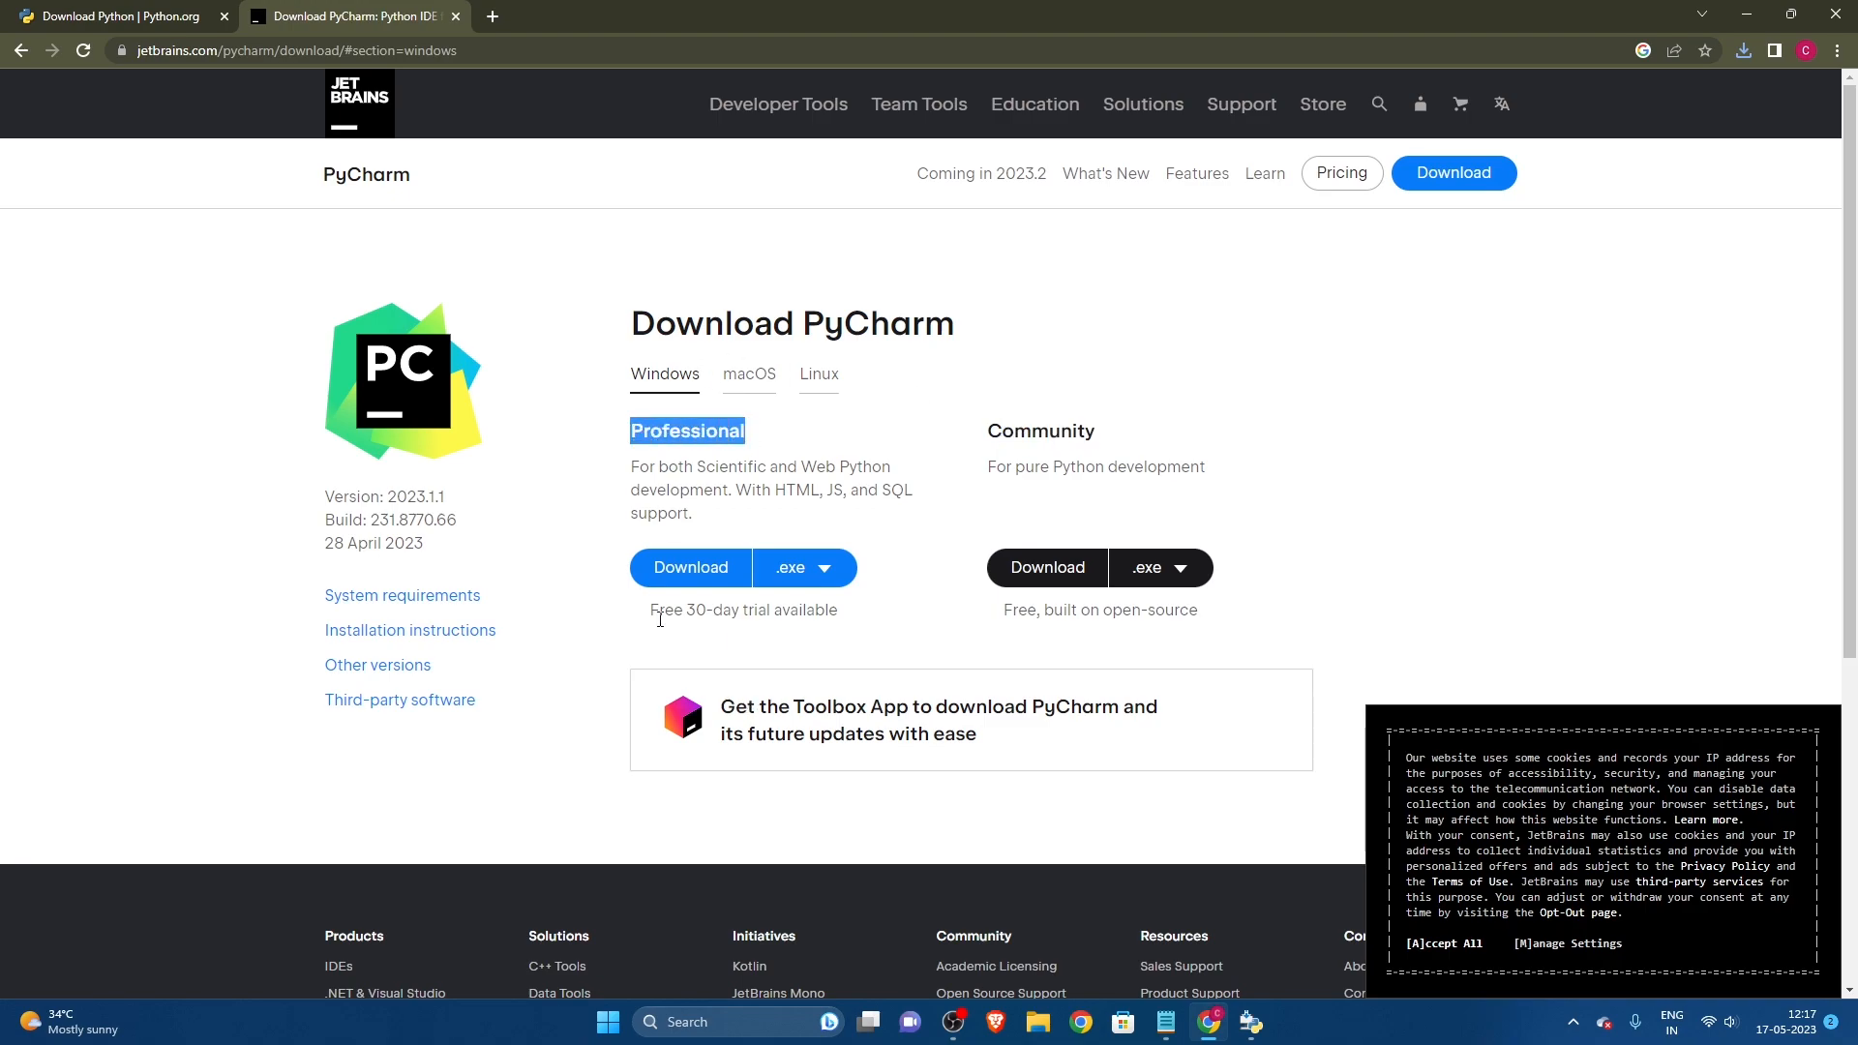
left_click_drag(647, 621, 839, 613)
left_click(725, 612)
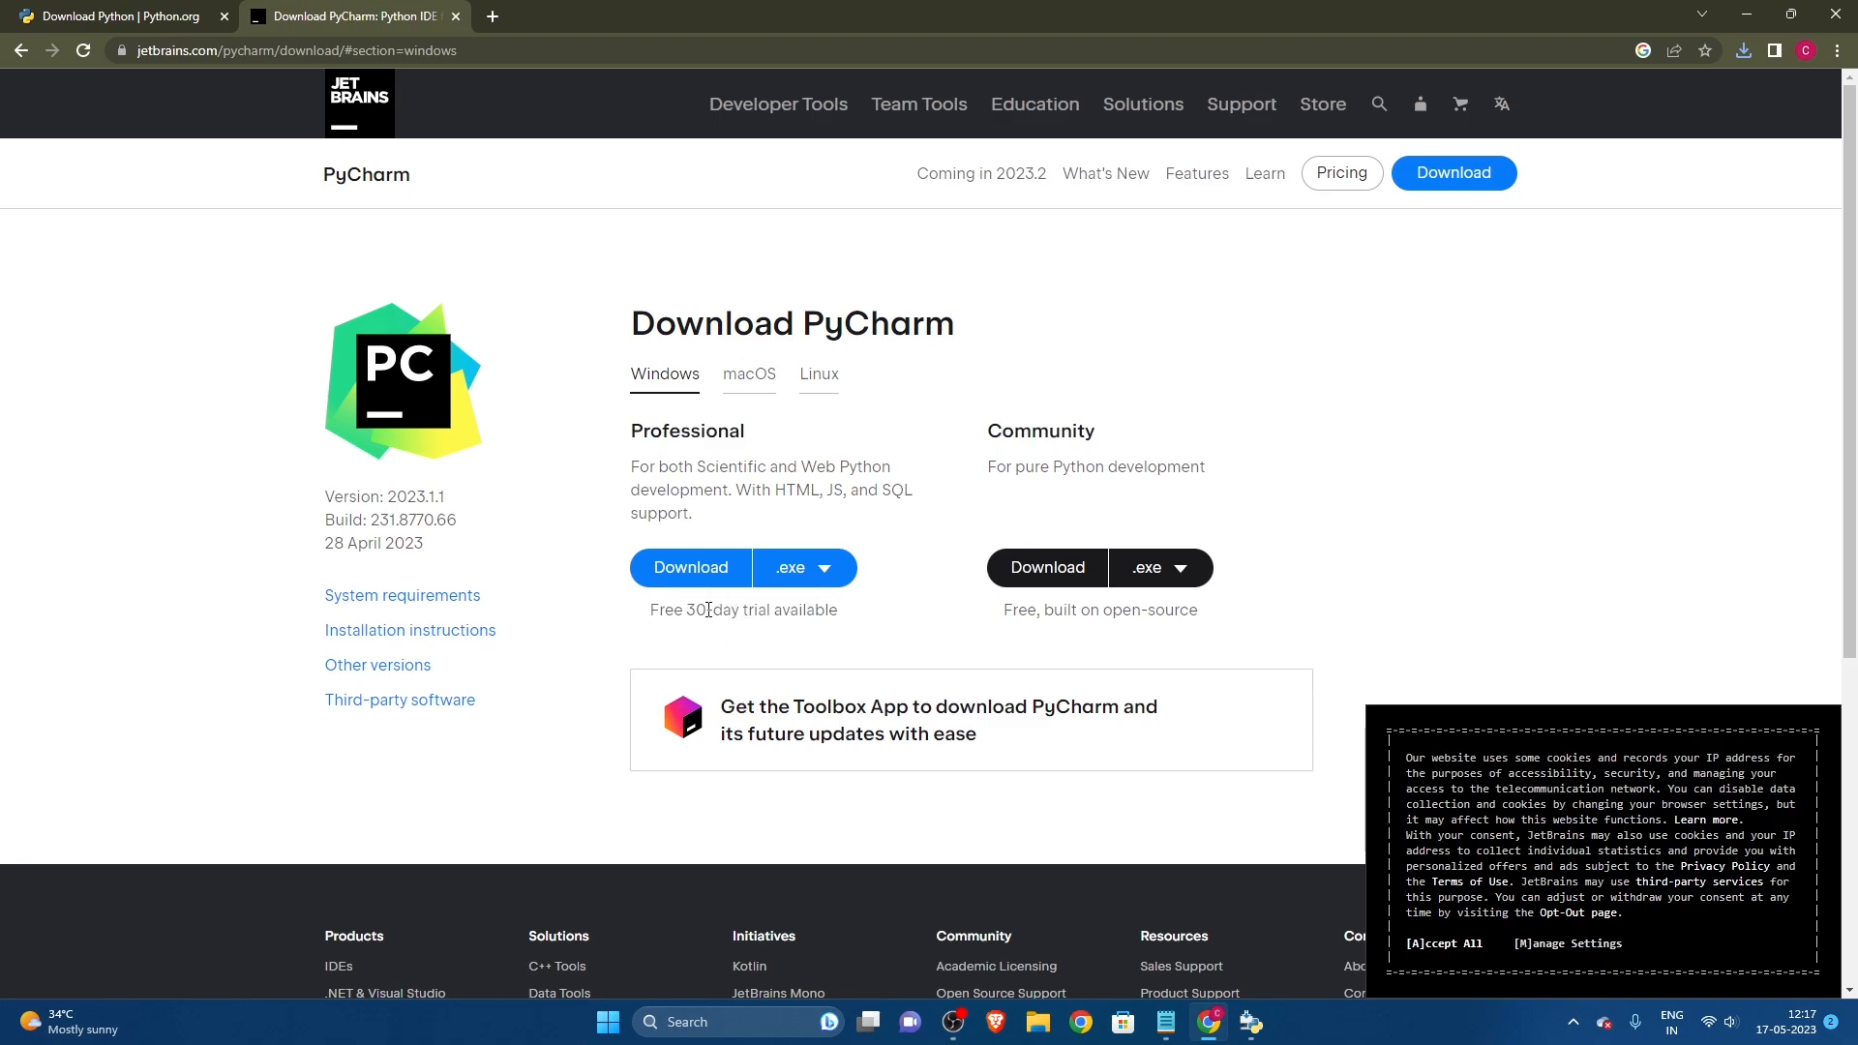
left_click_drag(688, 612, 714, 611)
left_click(875, 629)
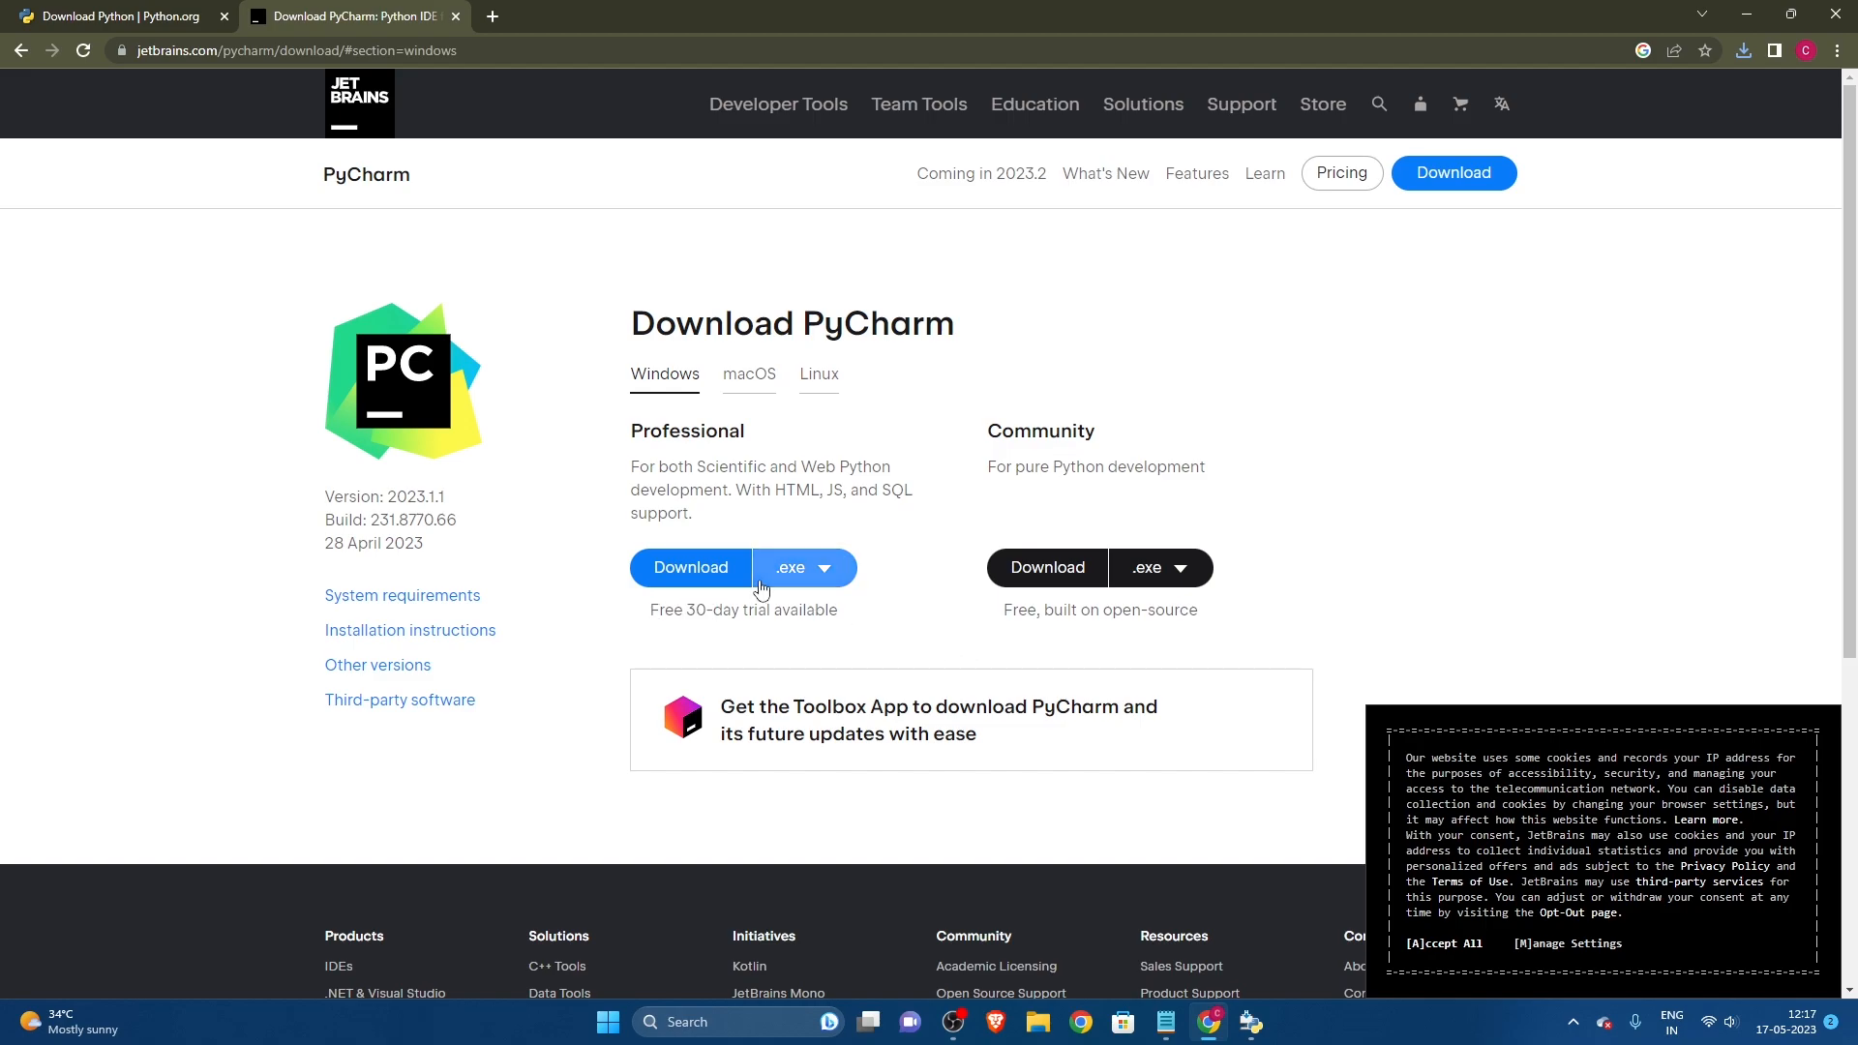
Step: Start downloading the PyCharm Community edition .exe, then pause that download
left_click(1048, 569)
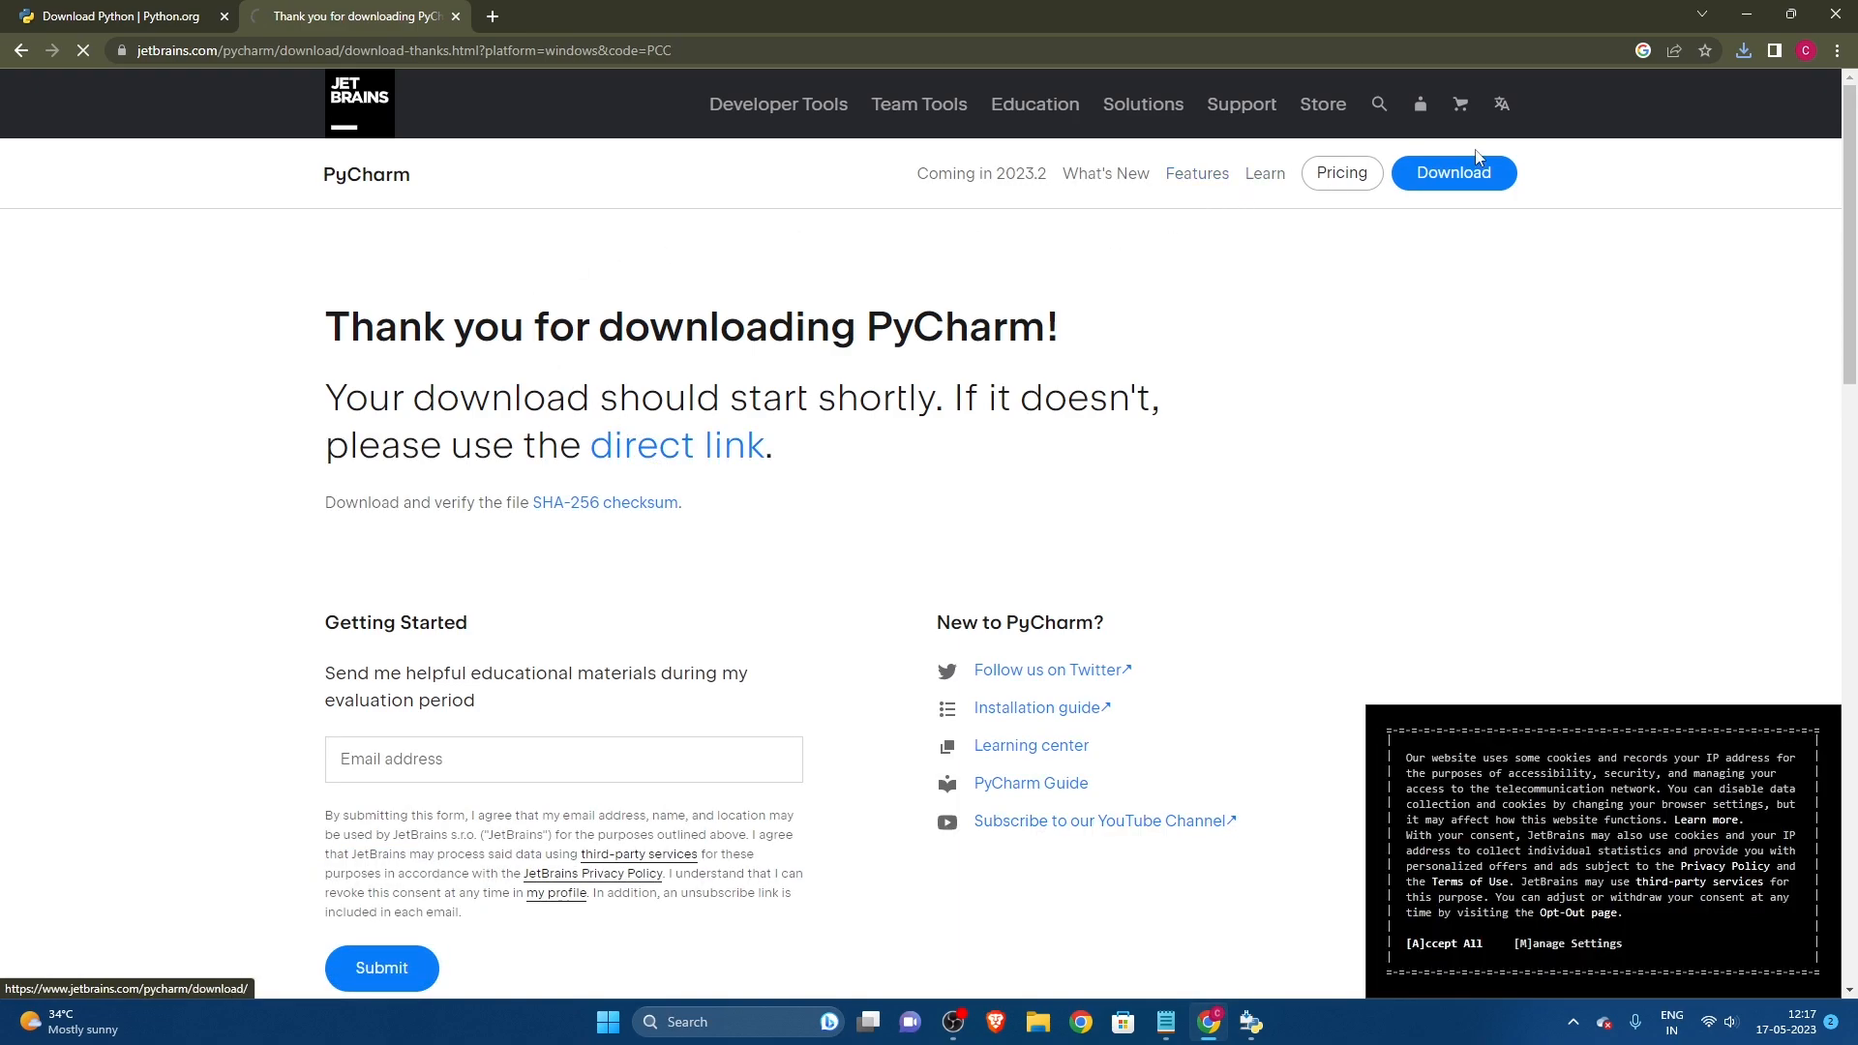
left_click(1744, 52)
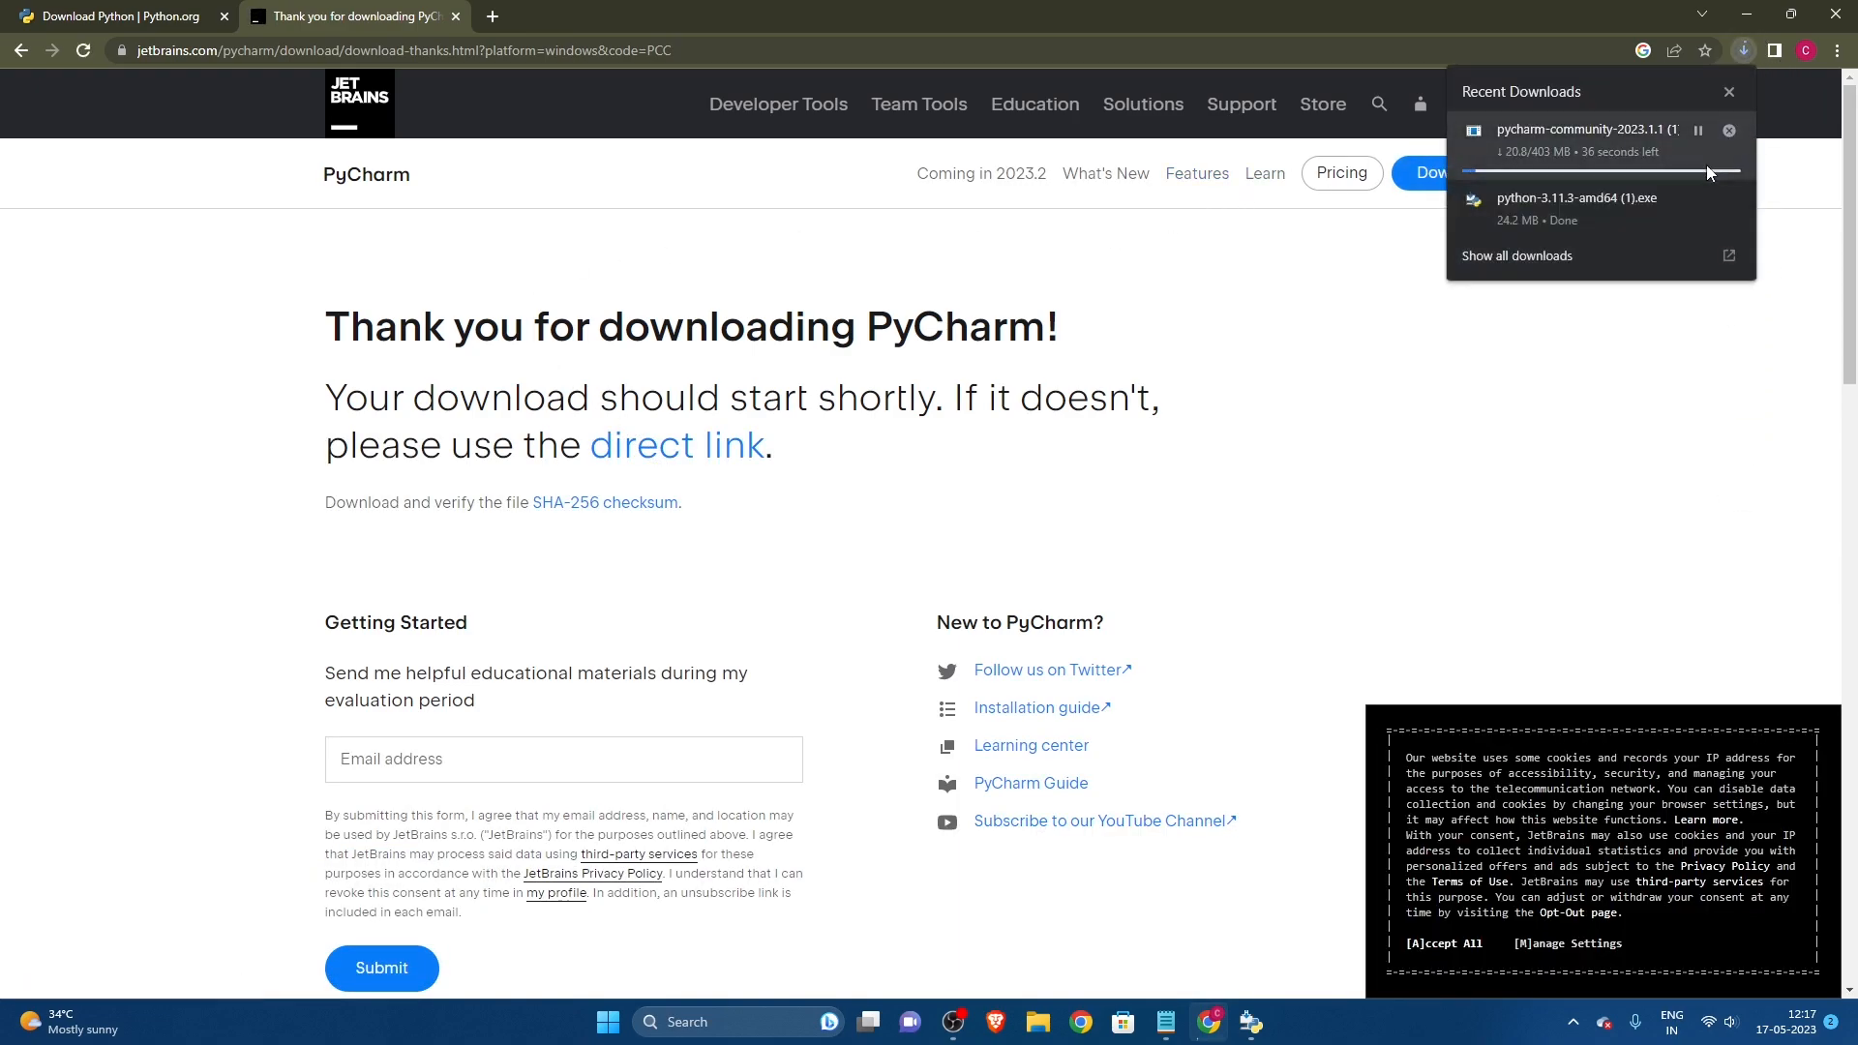
left_click(1700, 131)
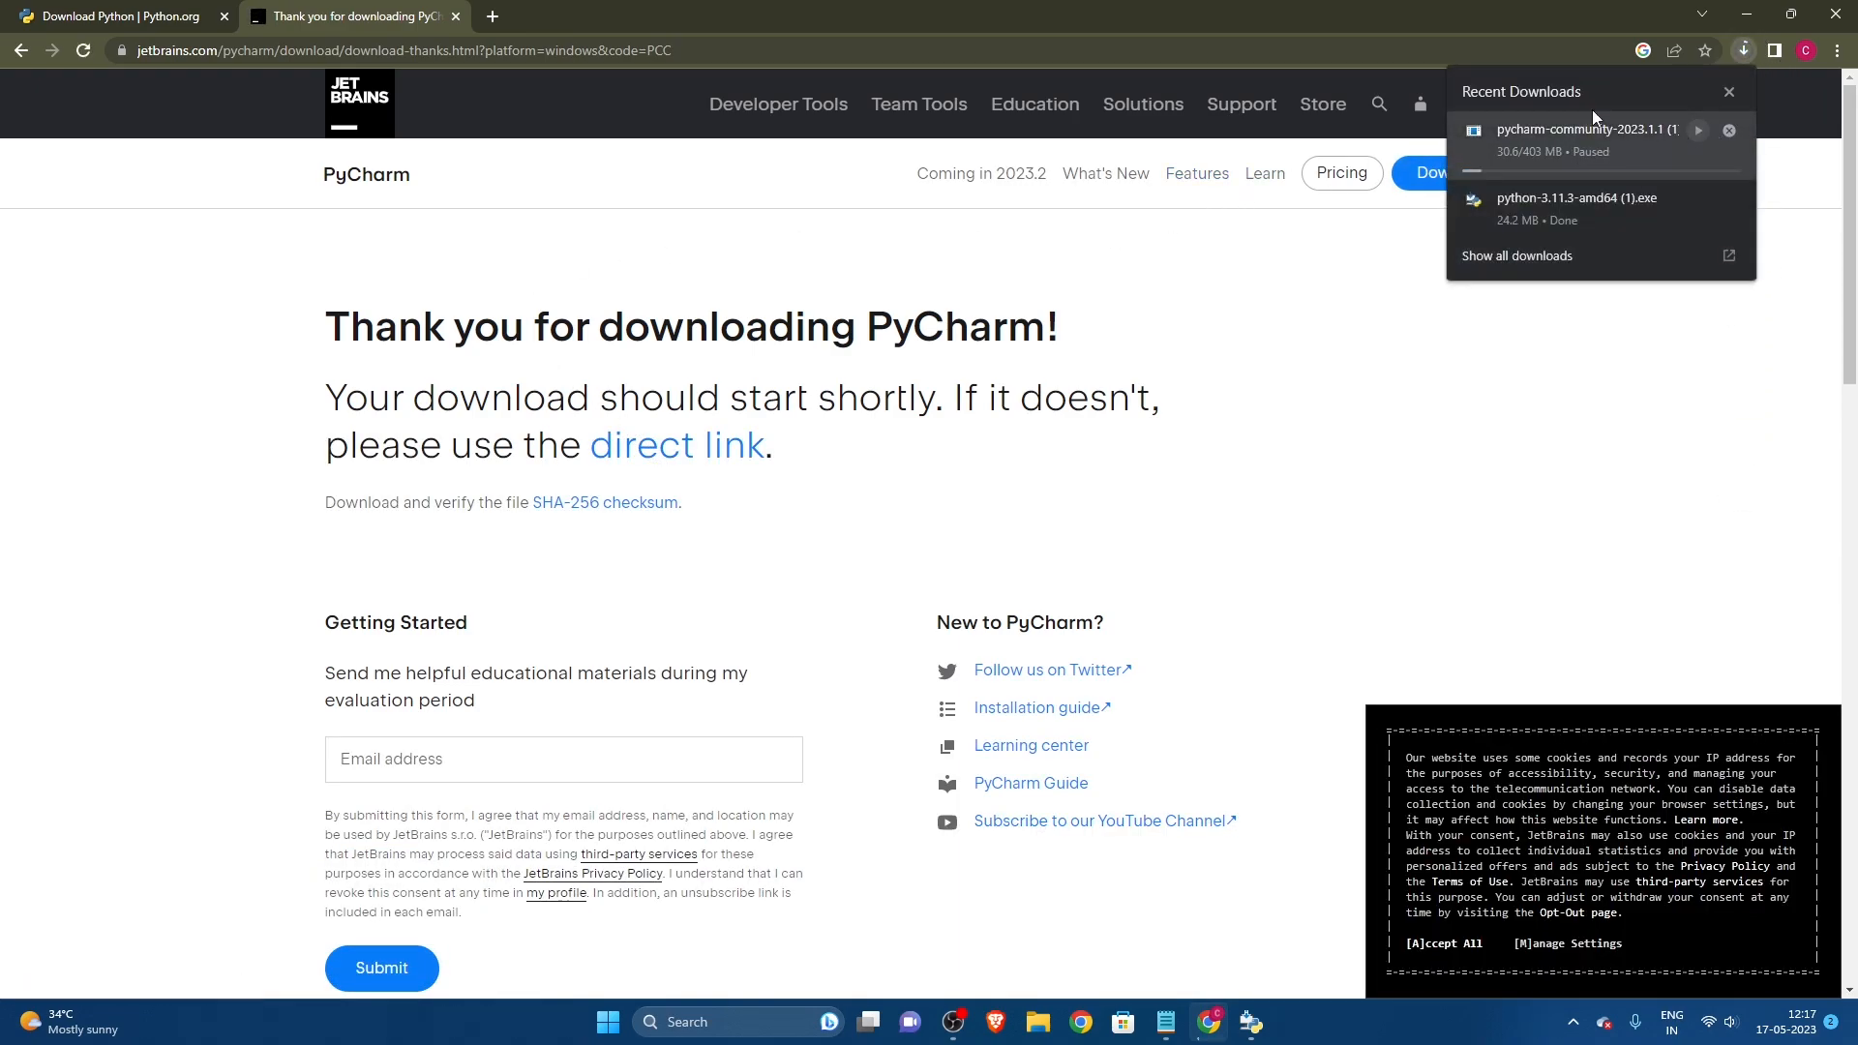
left_click(1227, 469)
Step: Install Python 3.11.3 with the default settings and python.exe added to PATH, then close the setup
left_click(493, 17)
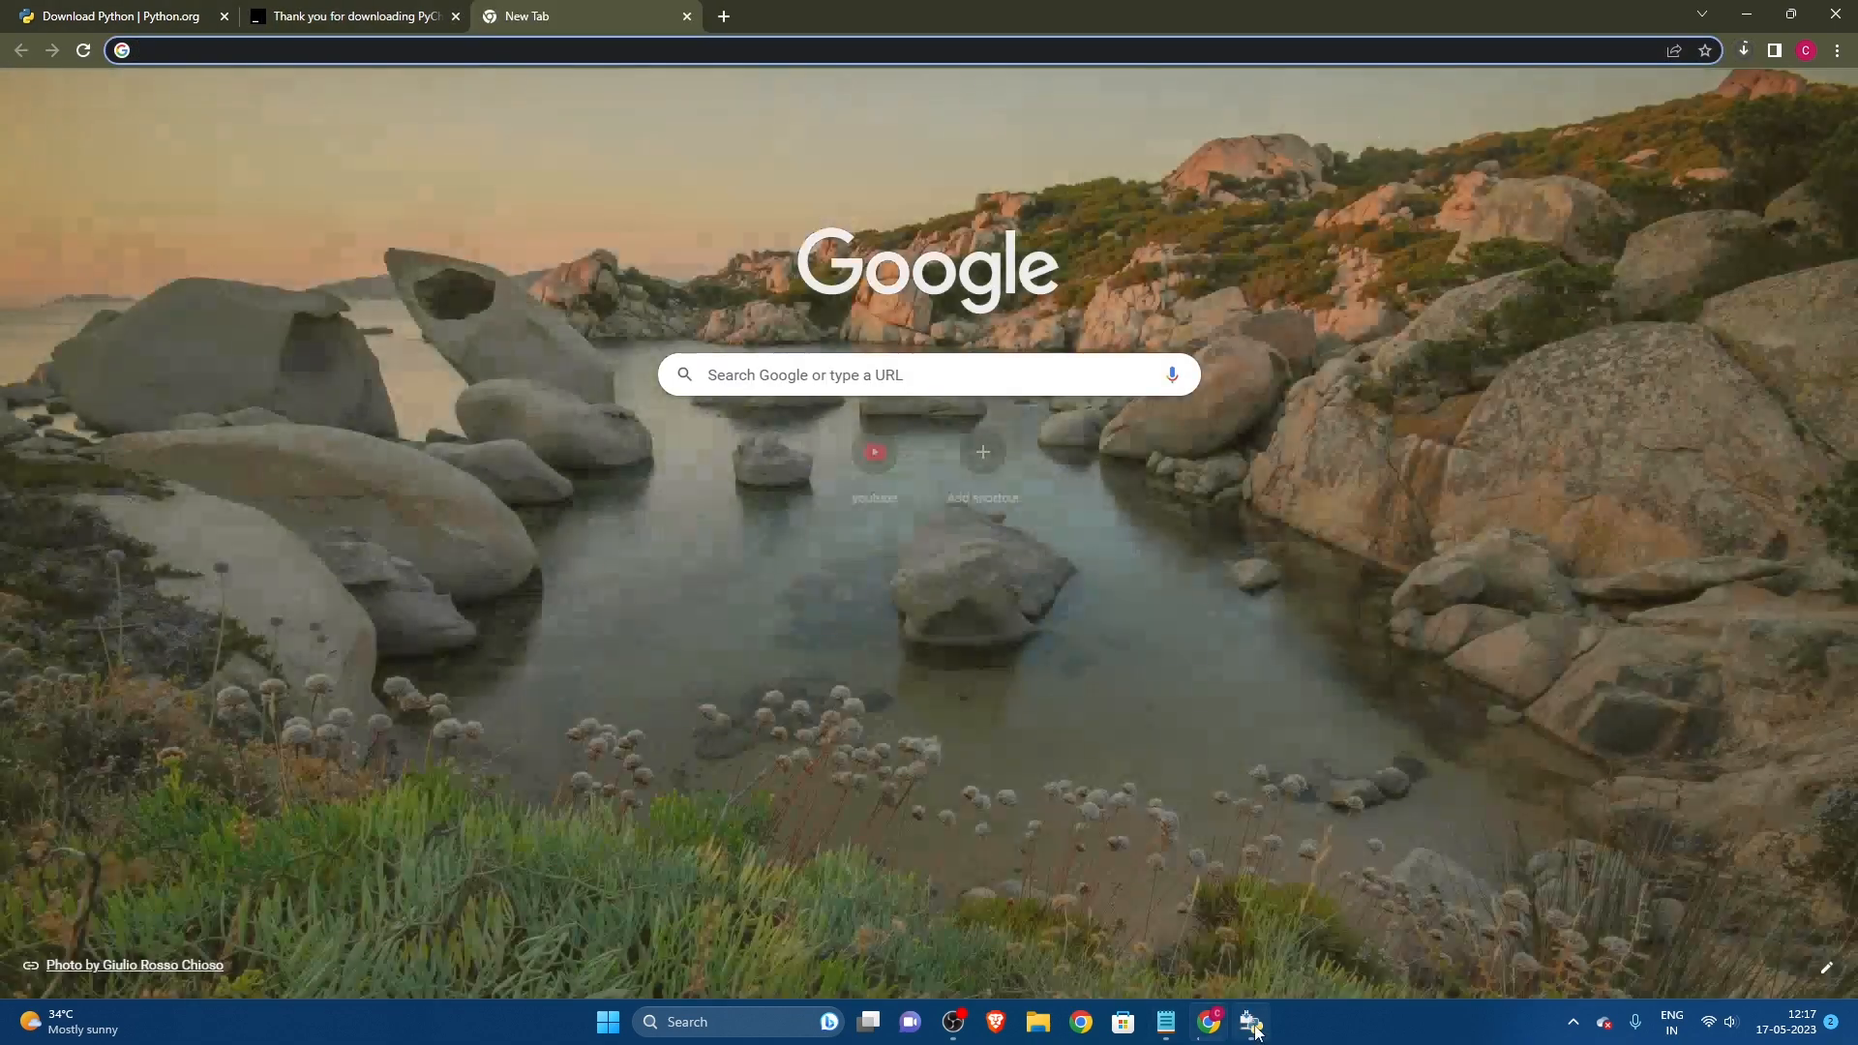
left_click(1252, 1024)
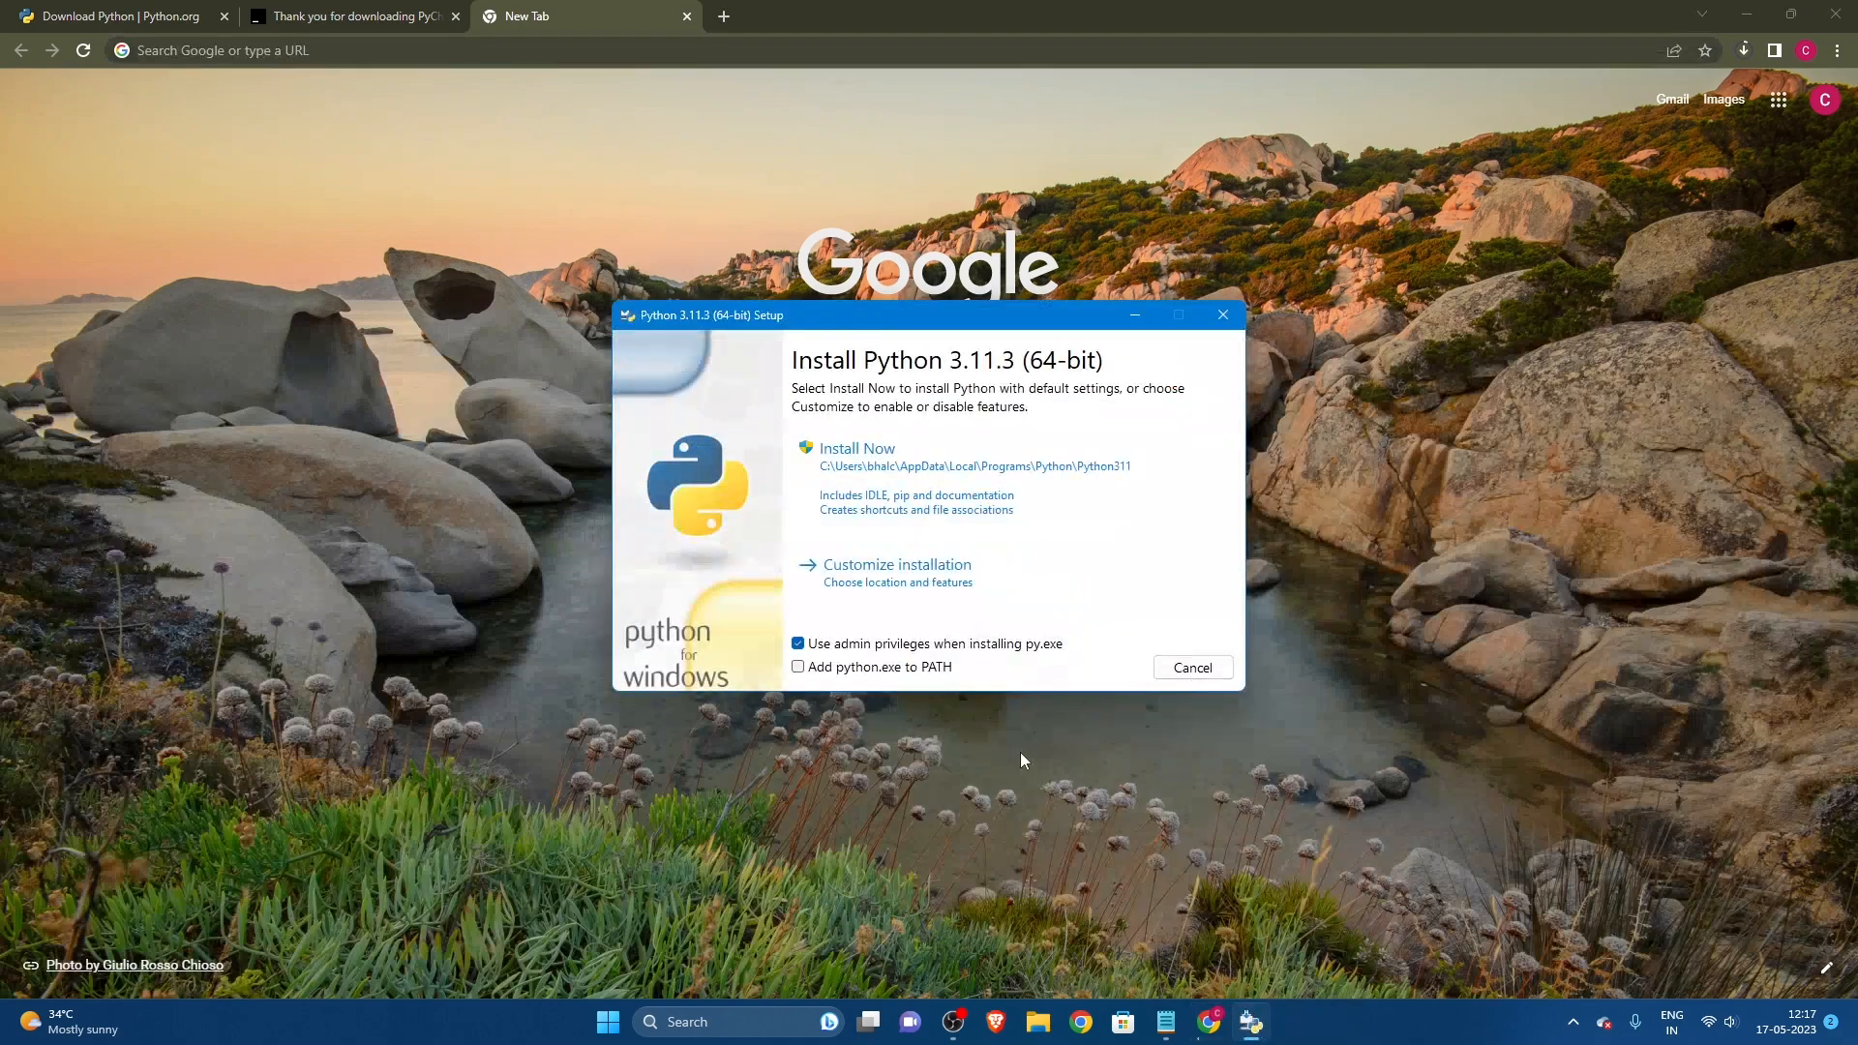
left_click_drag(760, 316, 777, 233)
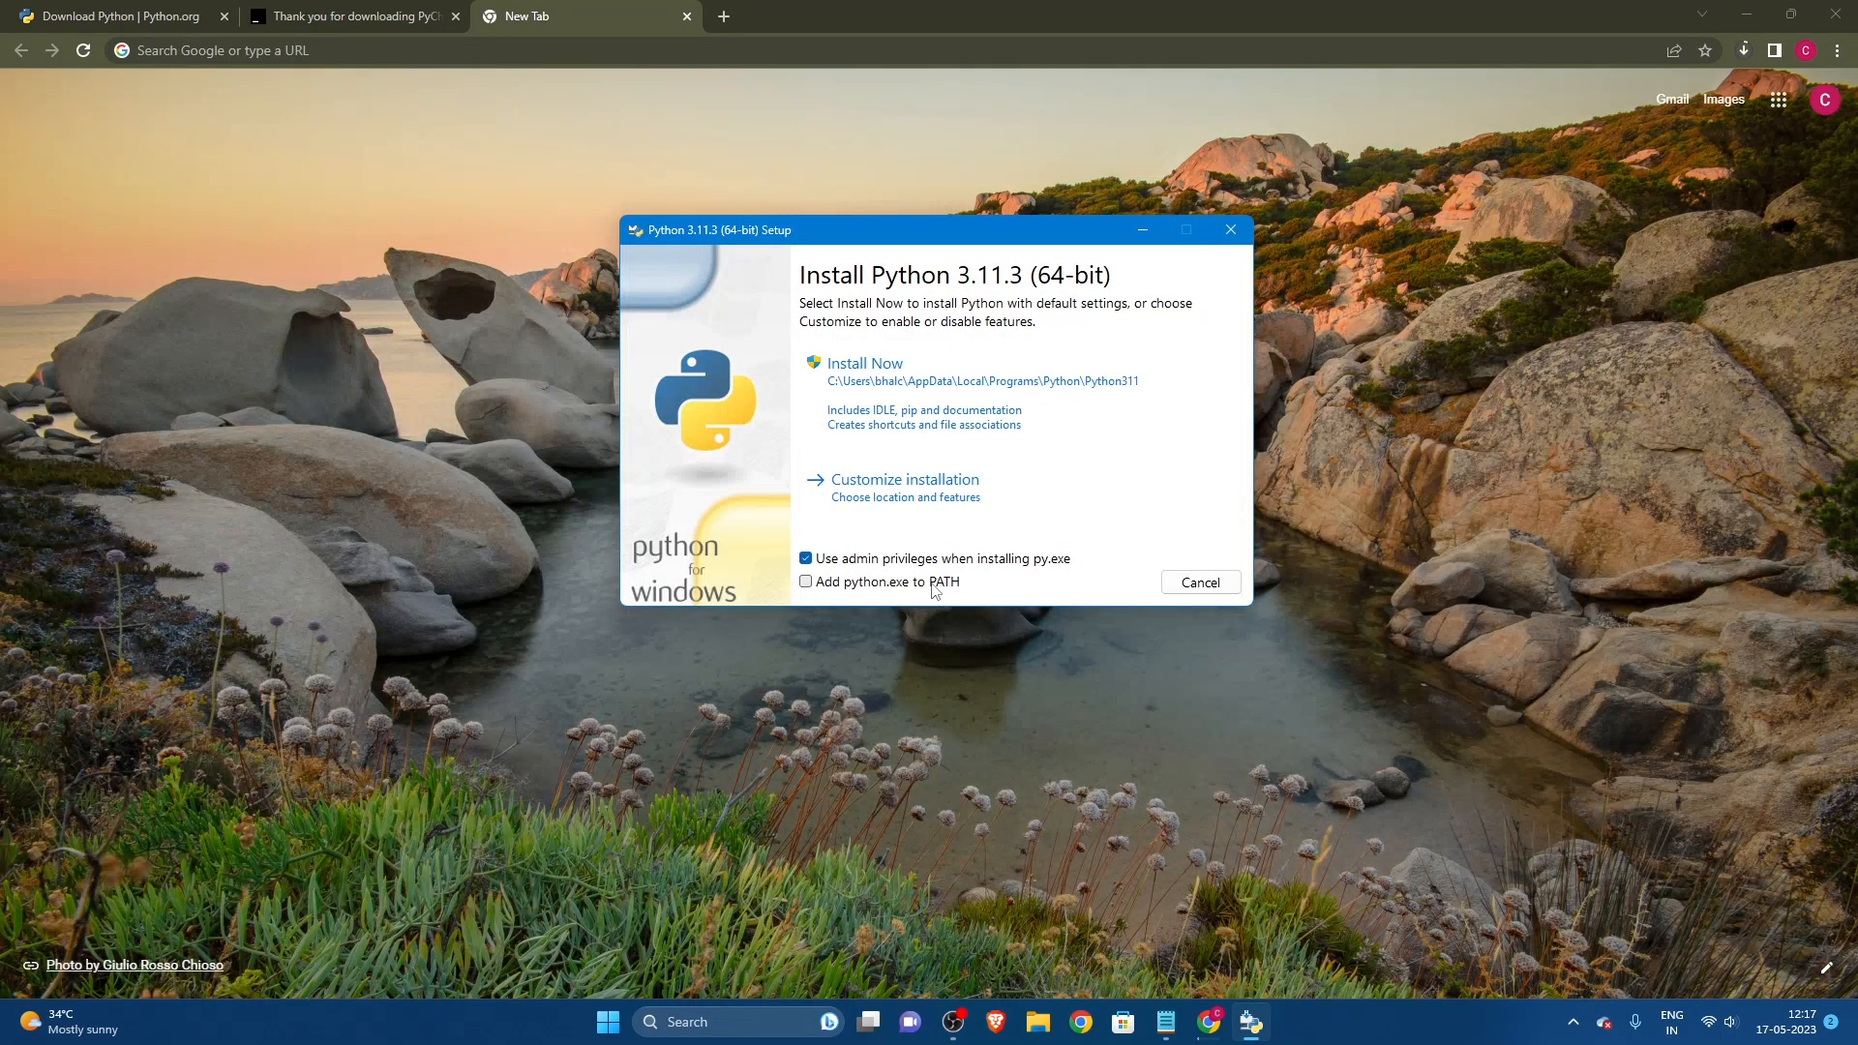
left_click(806, 582)
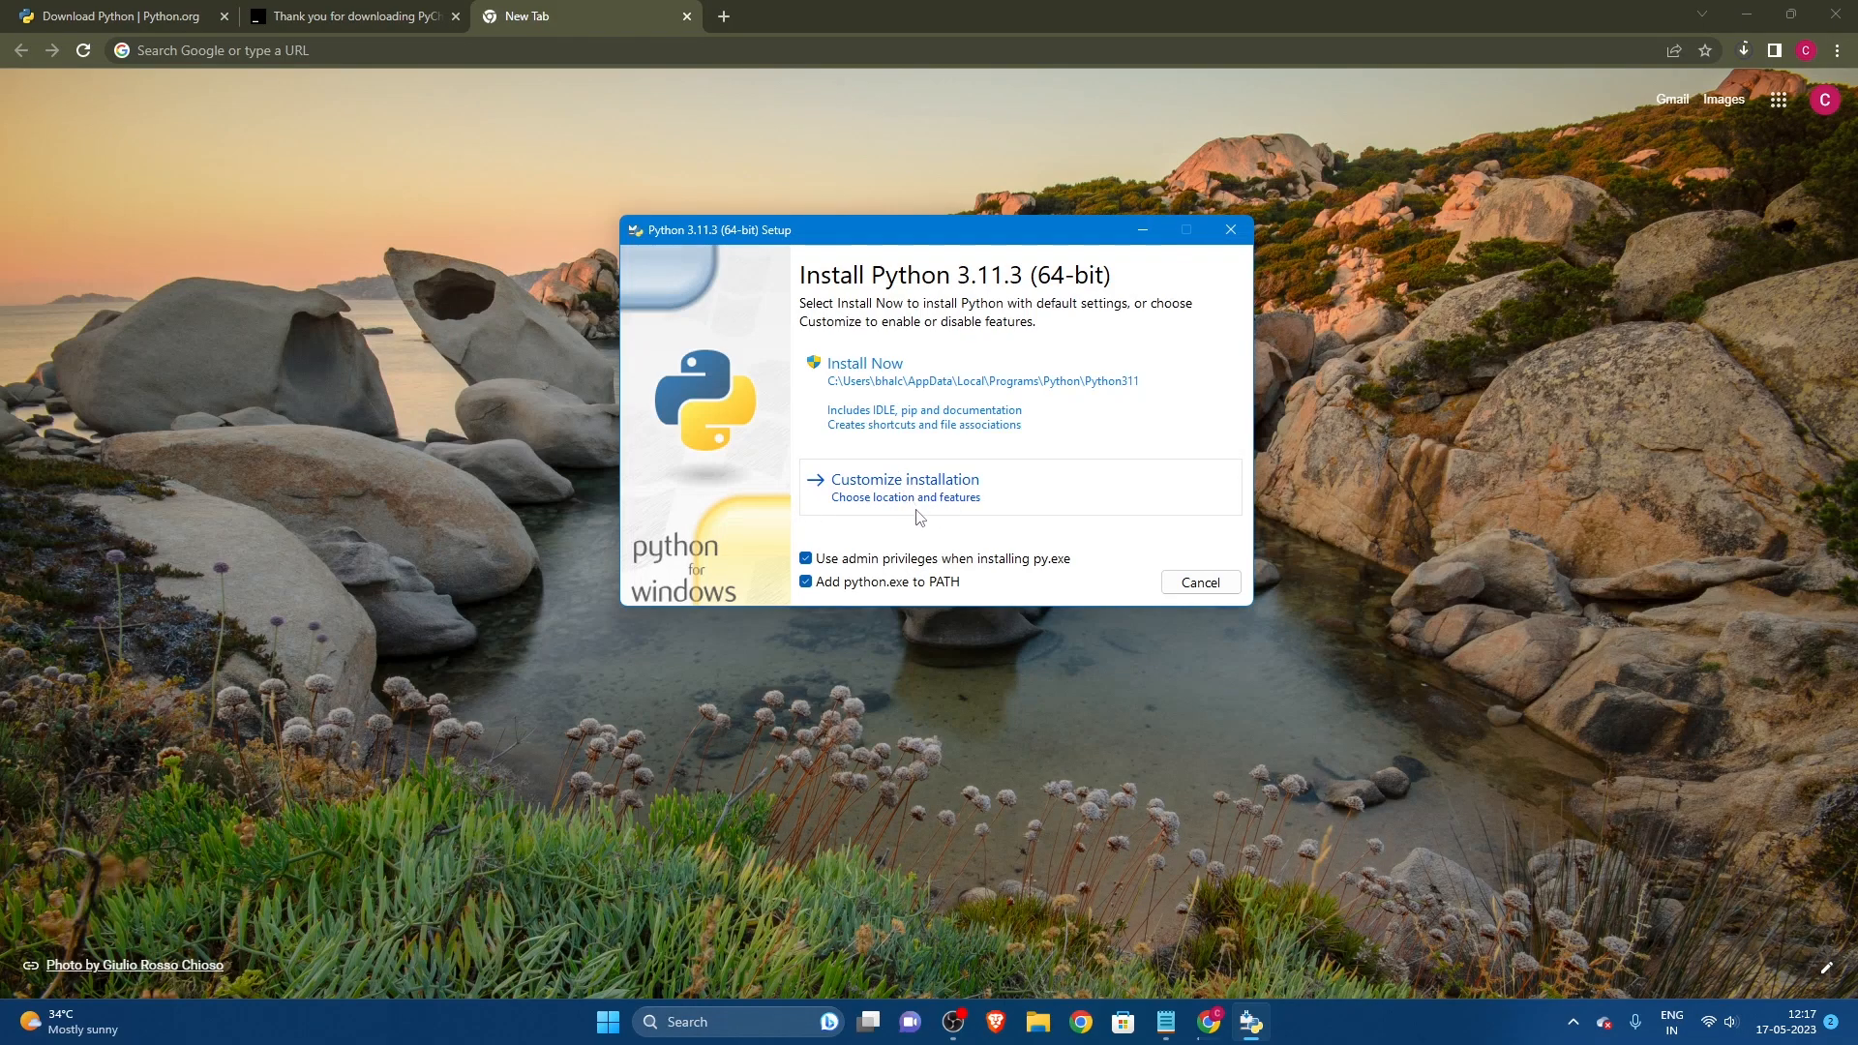
left_click(900, 402)
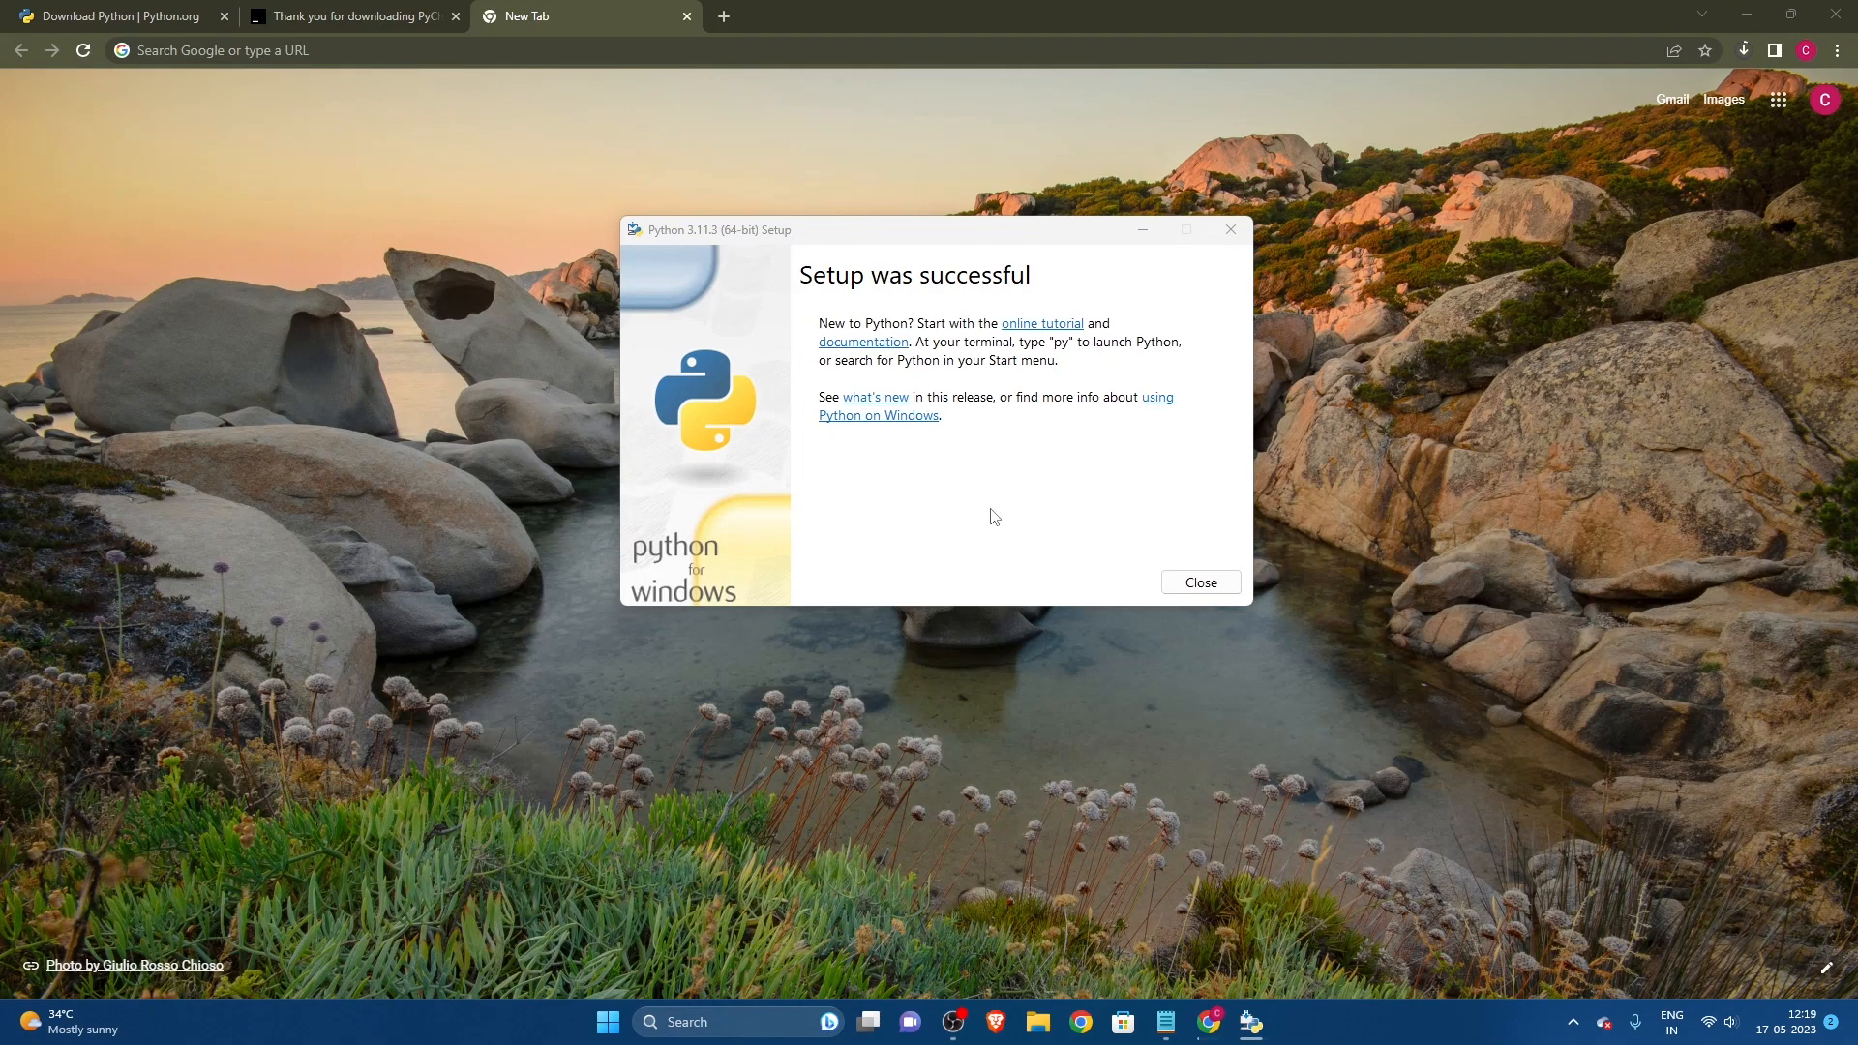
left_click_drag(882, 236, 823, 208)
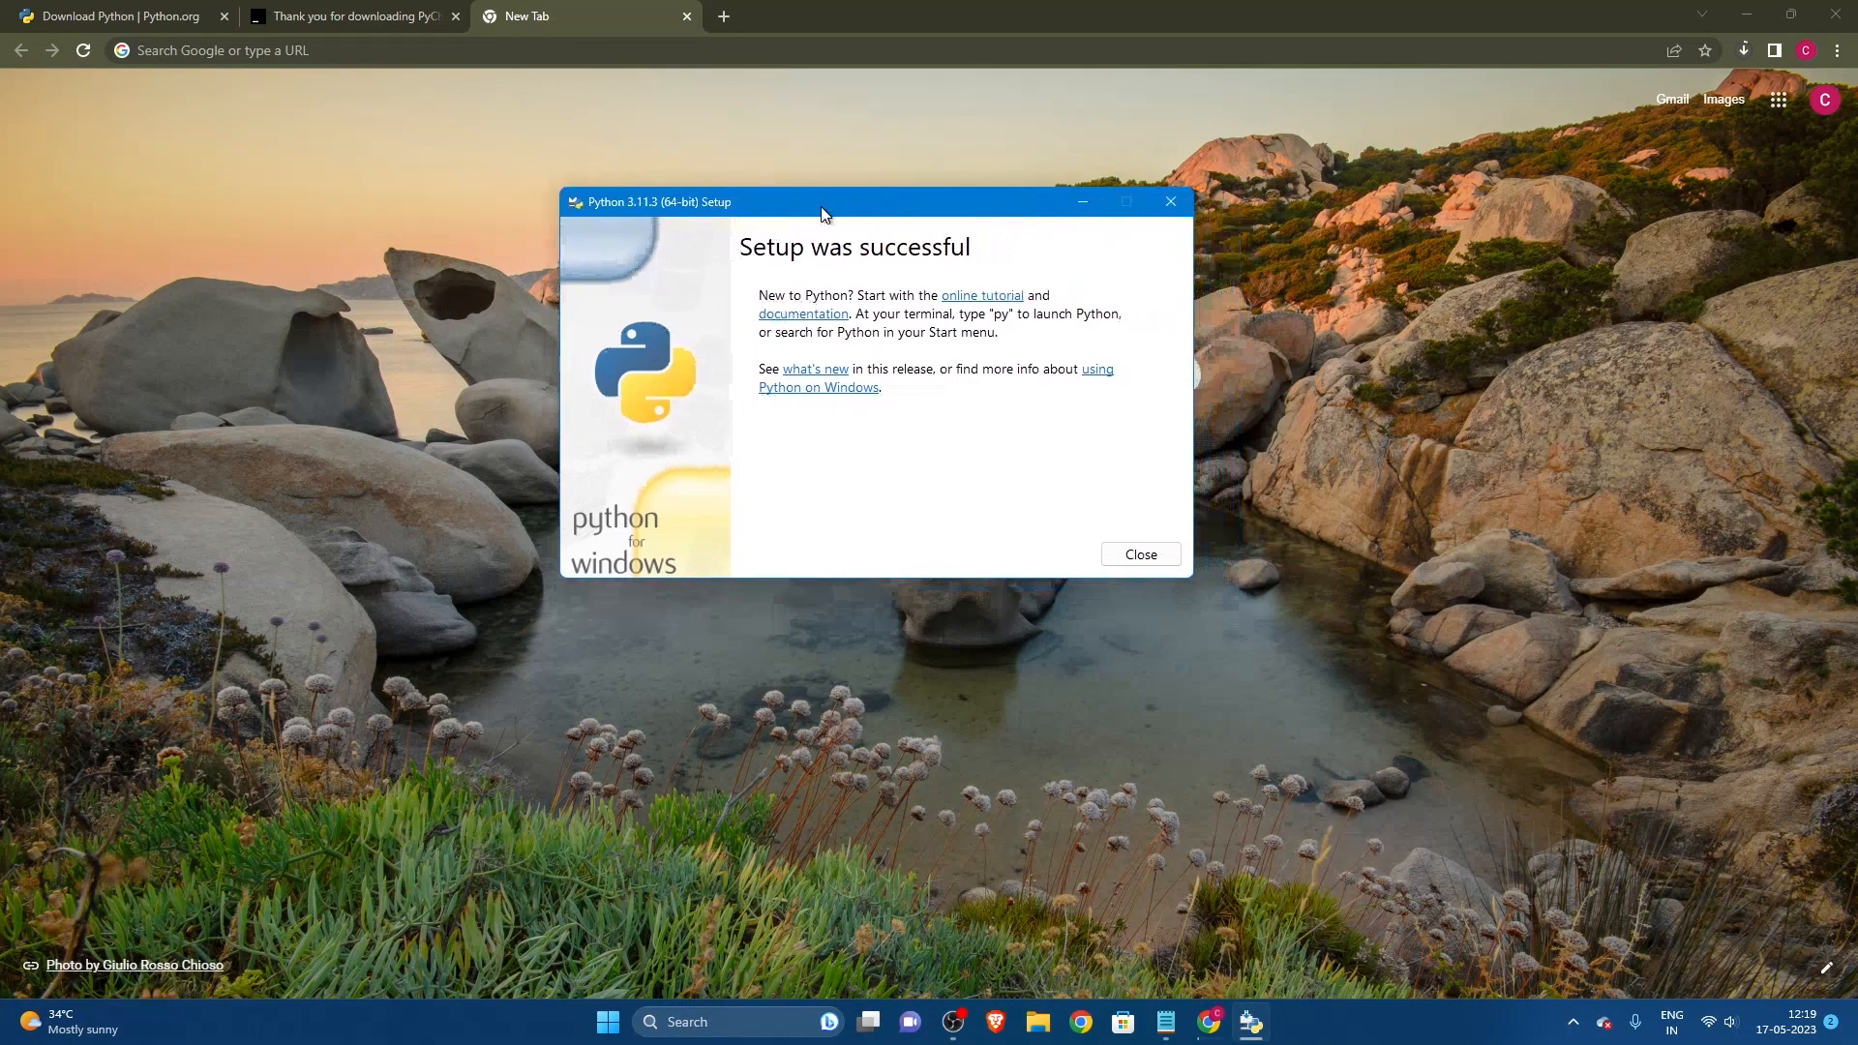
left_click(1141, 555)
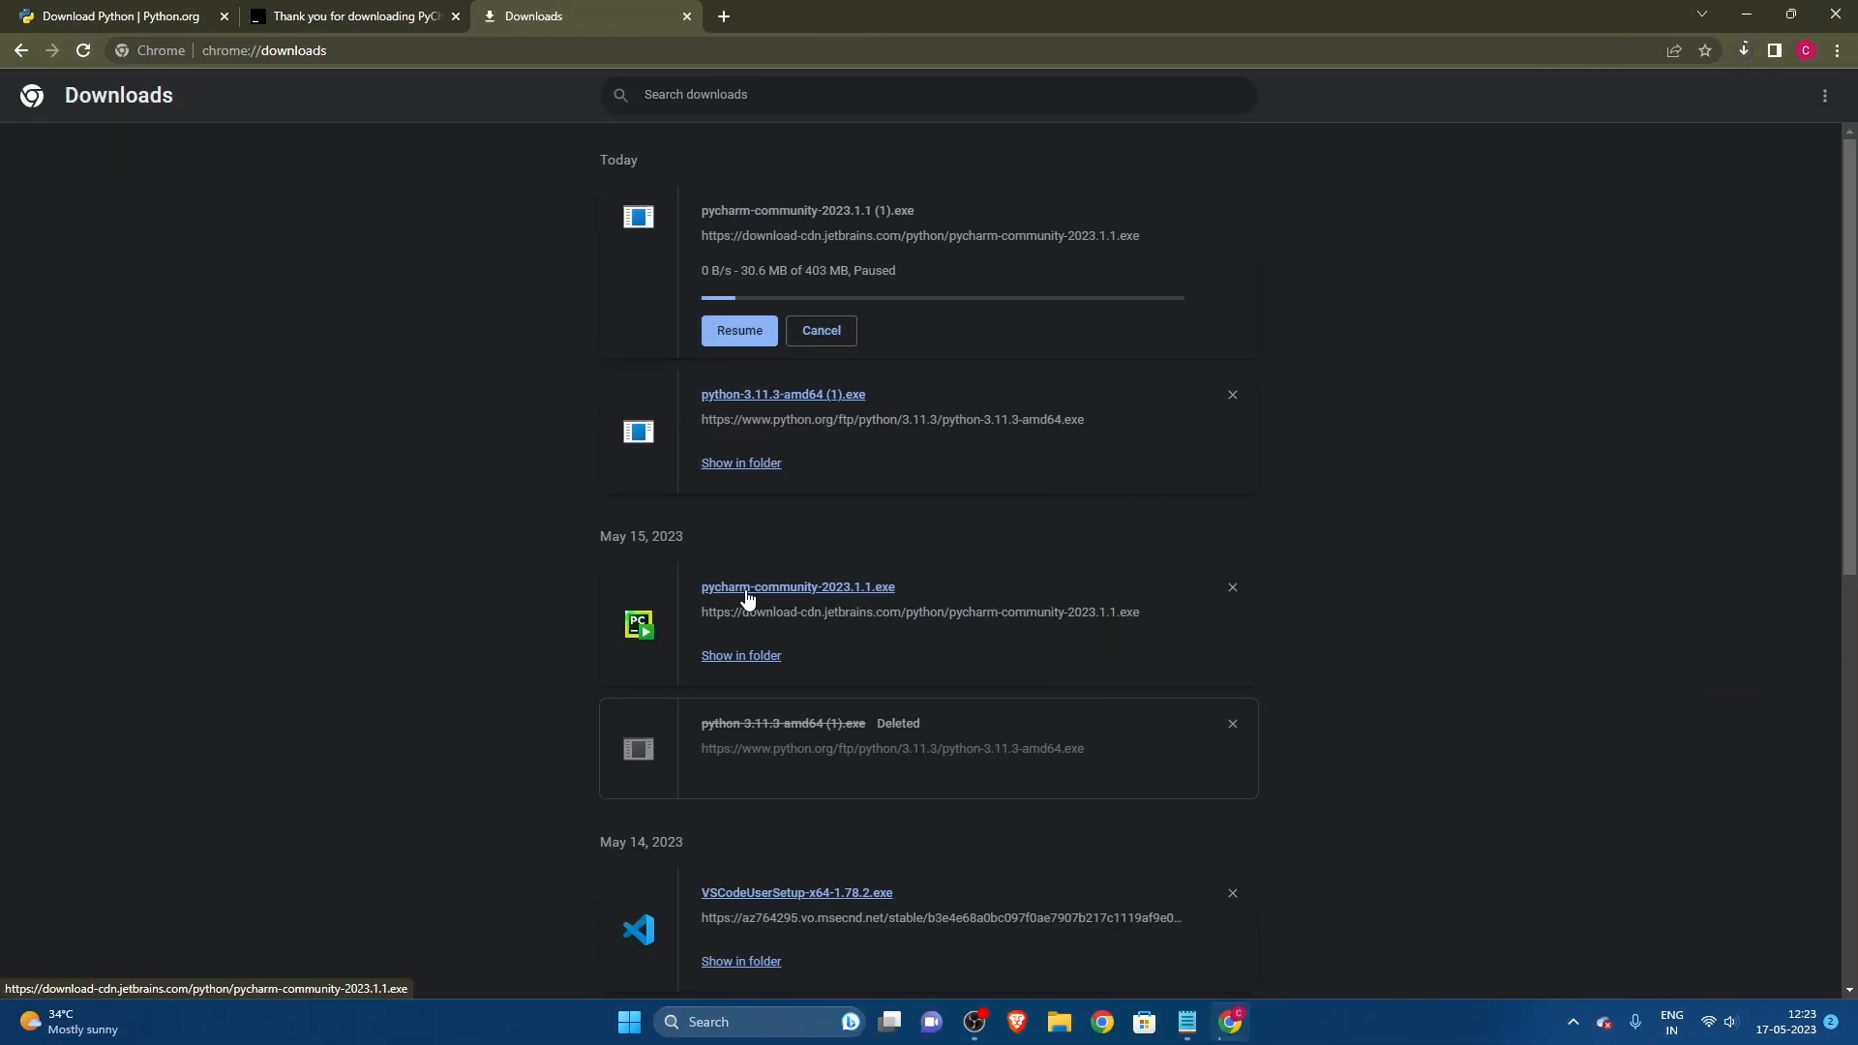
Step: Launch the PyCharm installer from the May 15, 2023 entry in the download history and proceed past its welcome page
left_click(745, 590)
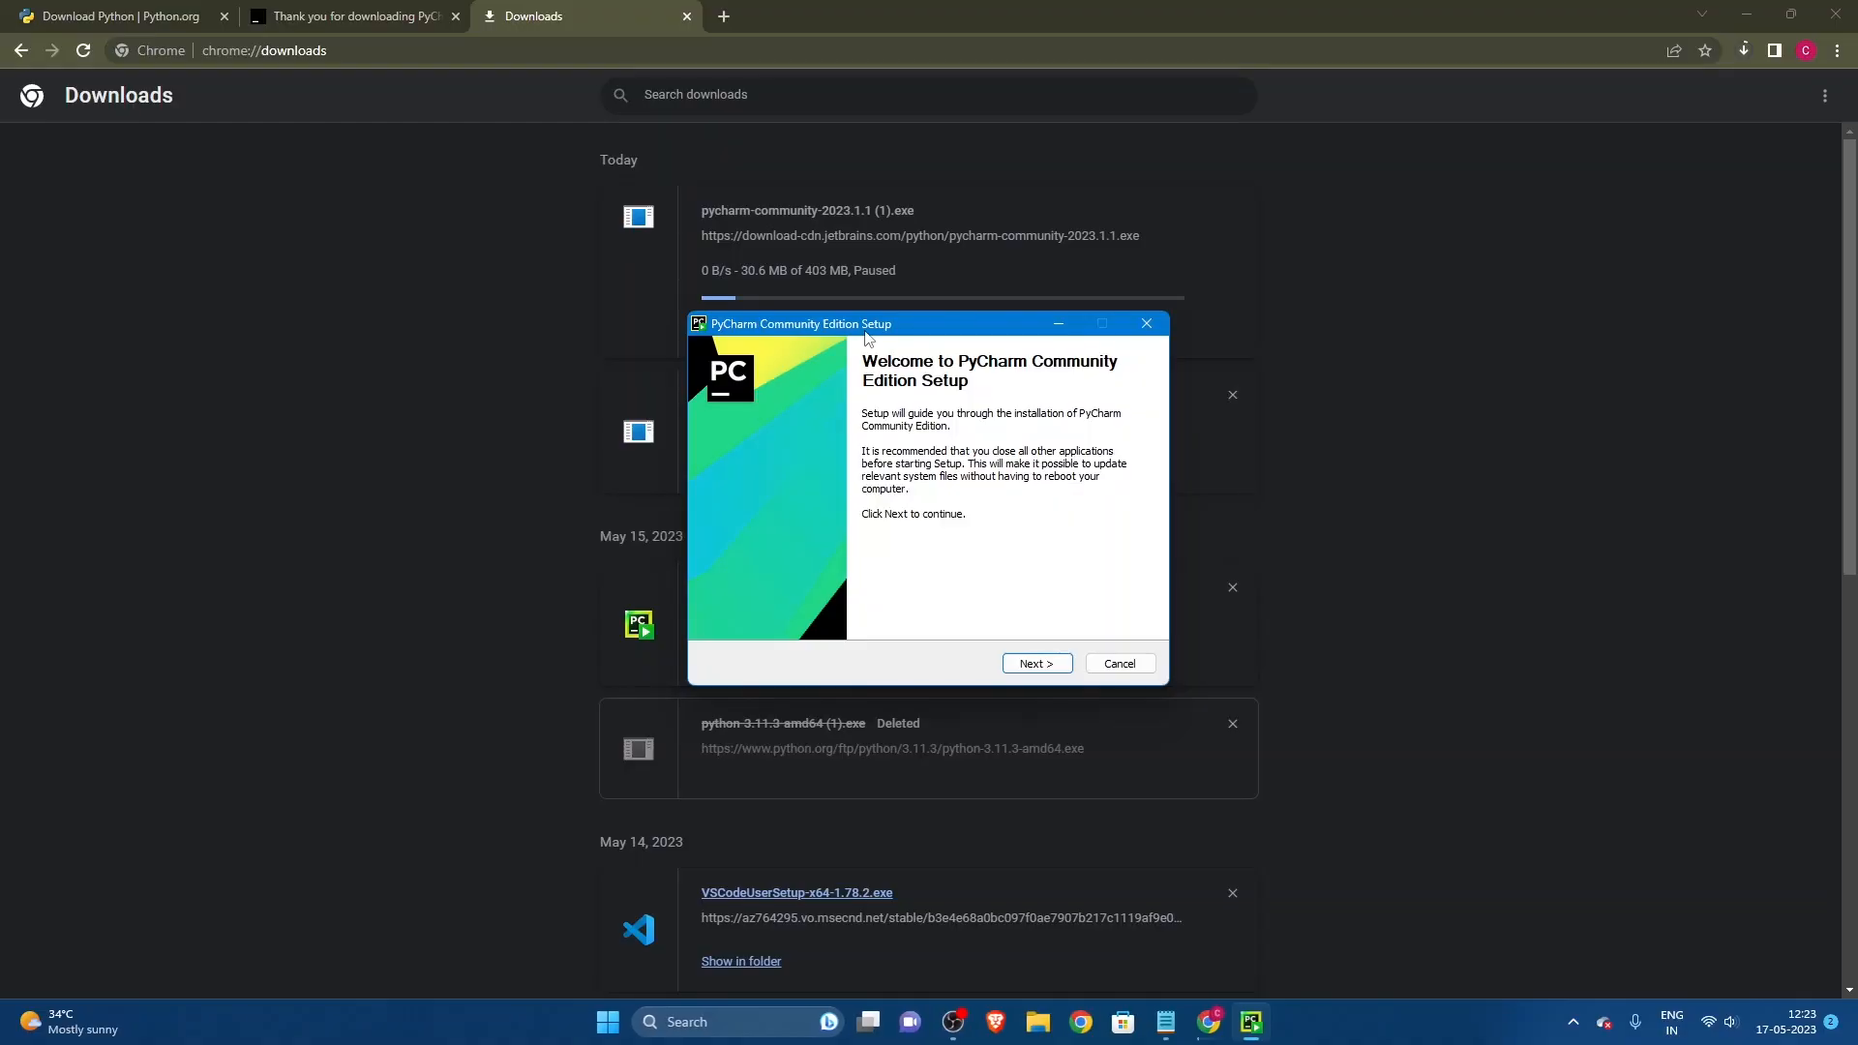
left_click(1035, 664)
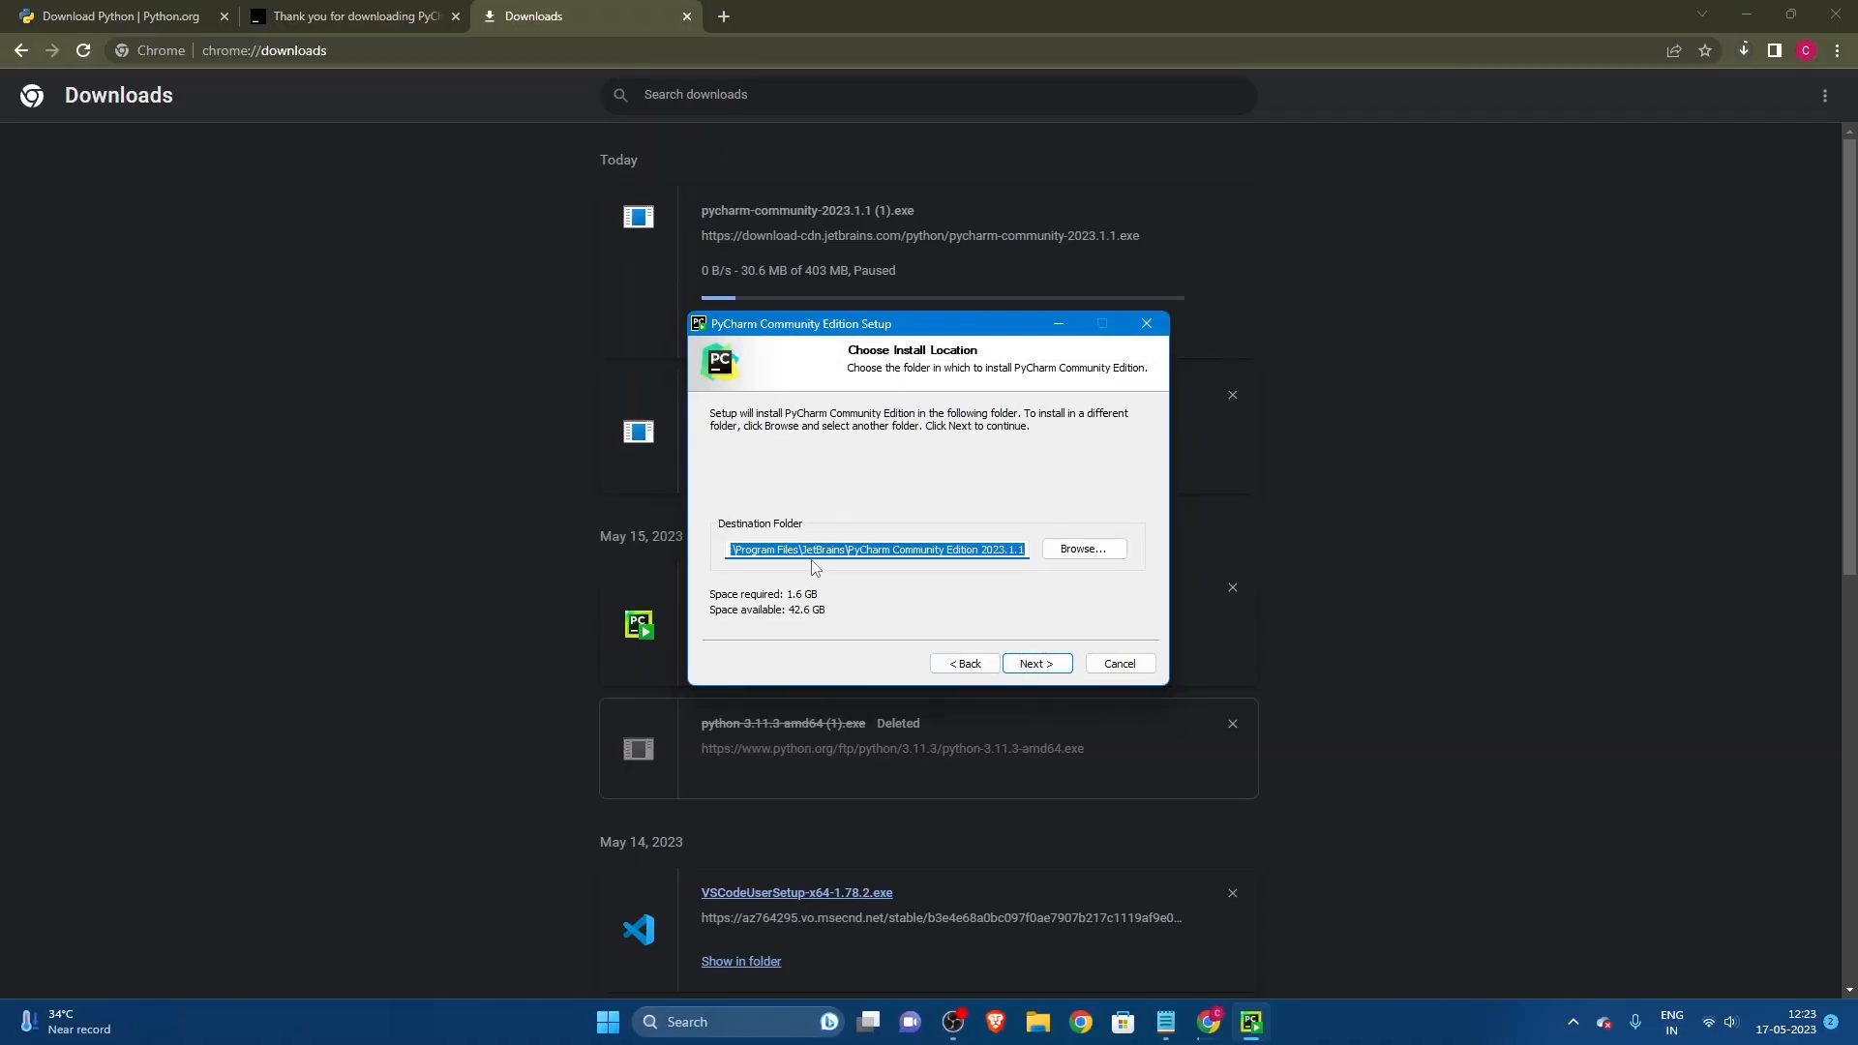
left_click(1065, 551)
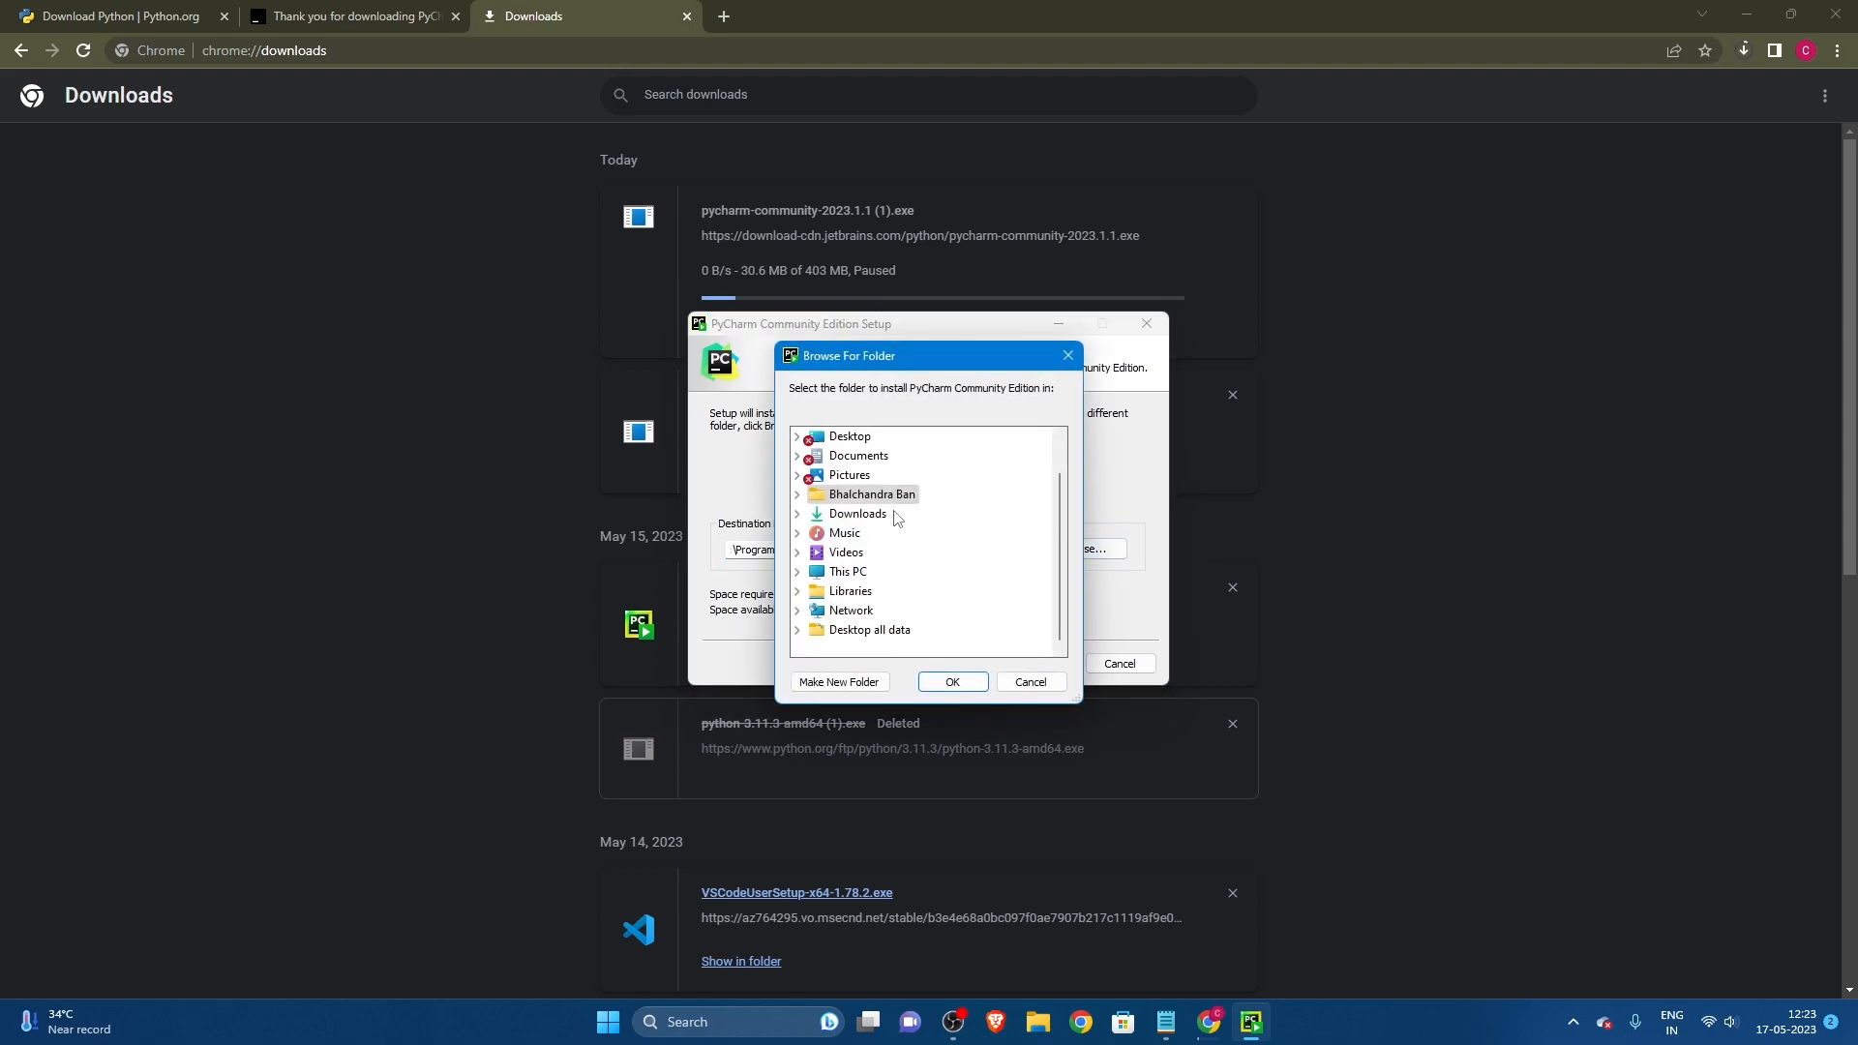
scroll(871, 512, "up", 1)
left_click(1068, 355)
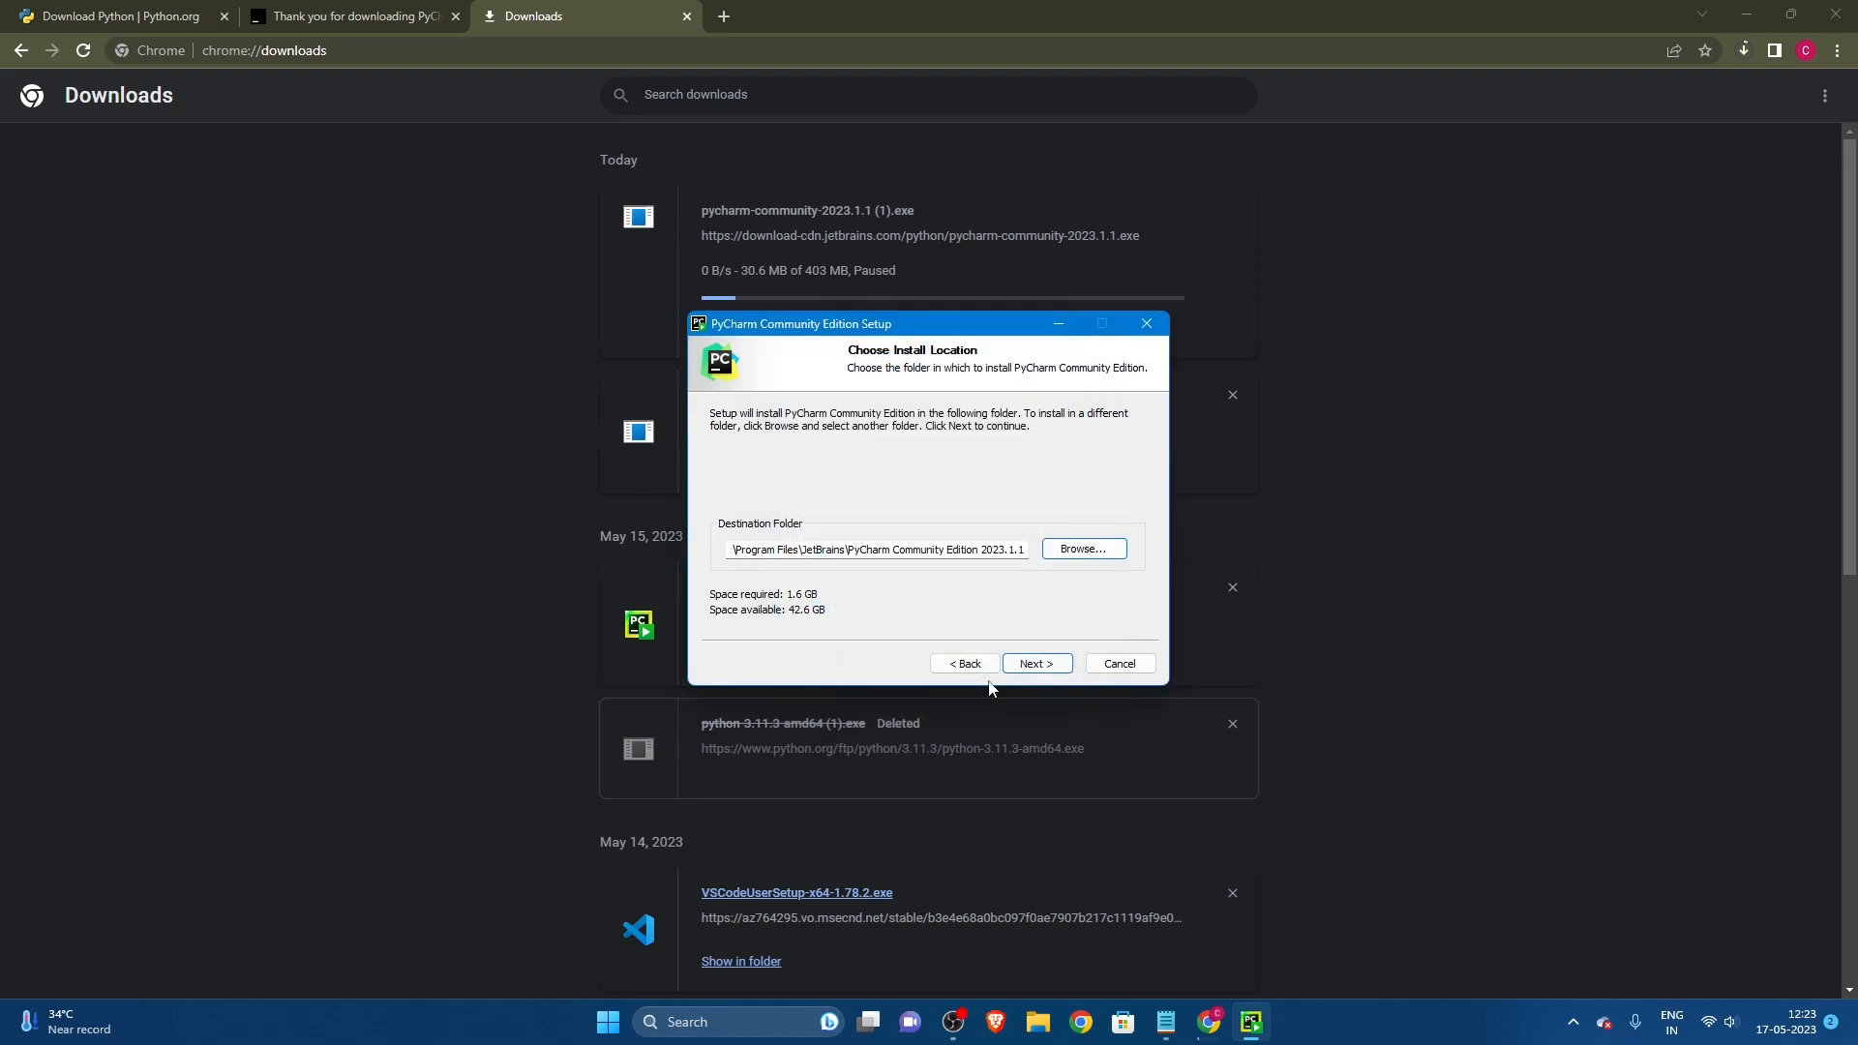
Step: Install PyCharm in the default folder with the desktop shortcut, "bin" folder added to the PATH, and .py association enabled
left_click(1028, 666)
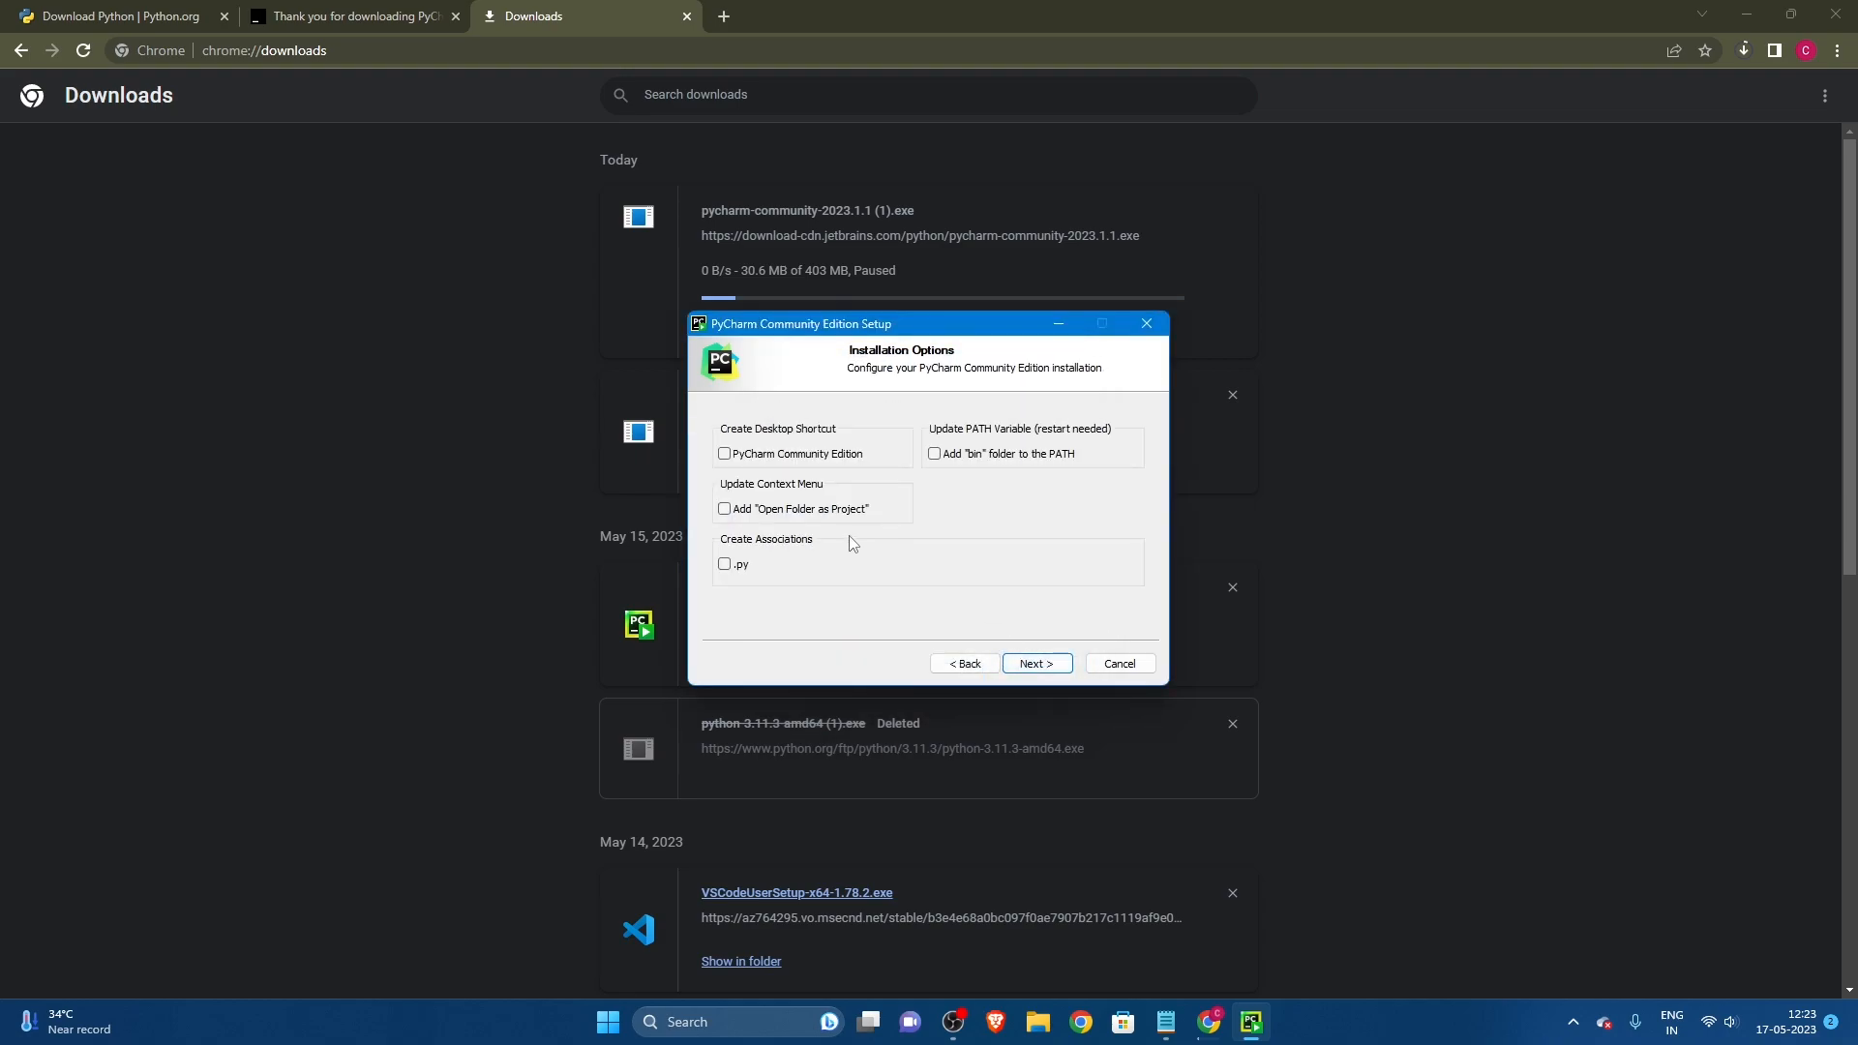
left_click(725, 565)
left_click(934, 455)
left_click(725, 454)
left_click(1026, 664)
left_click(1039, 664)
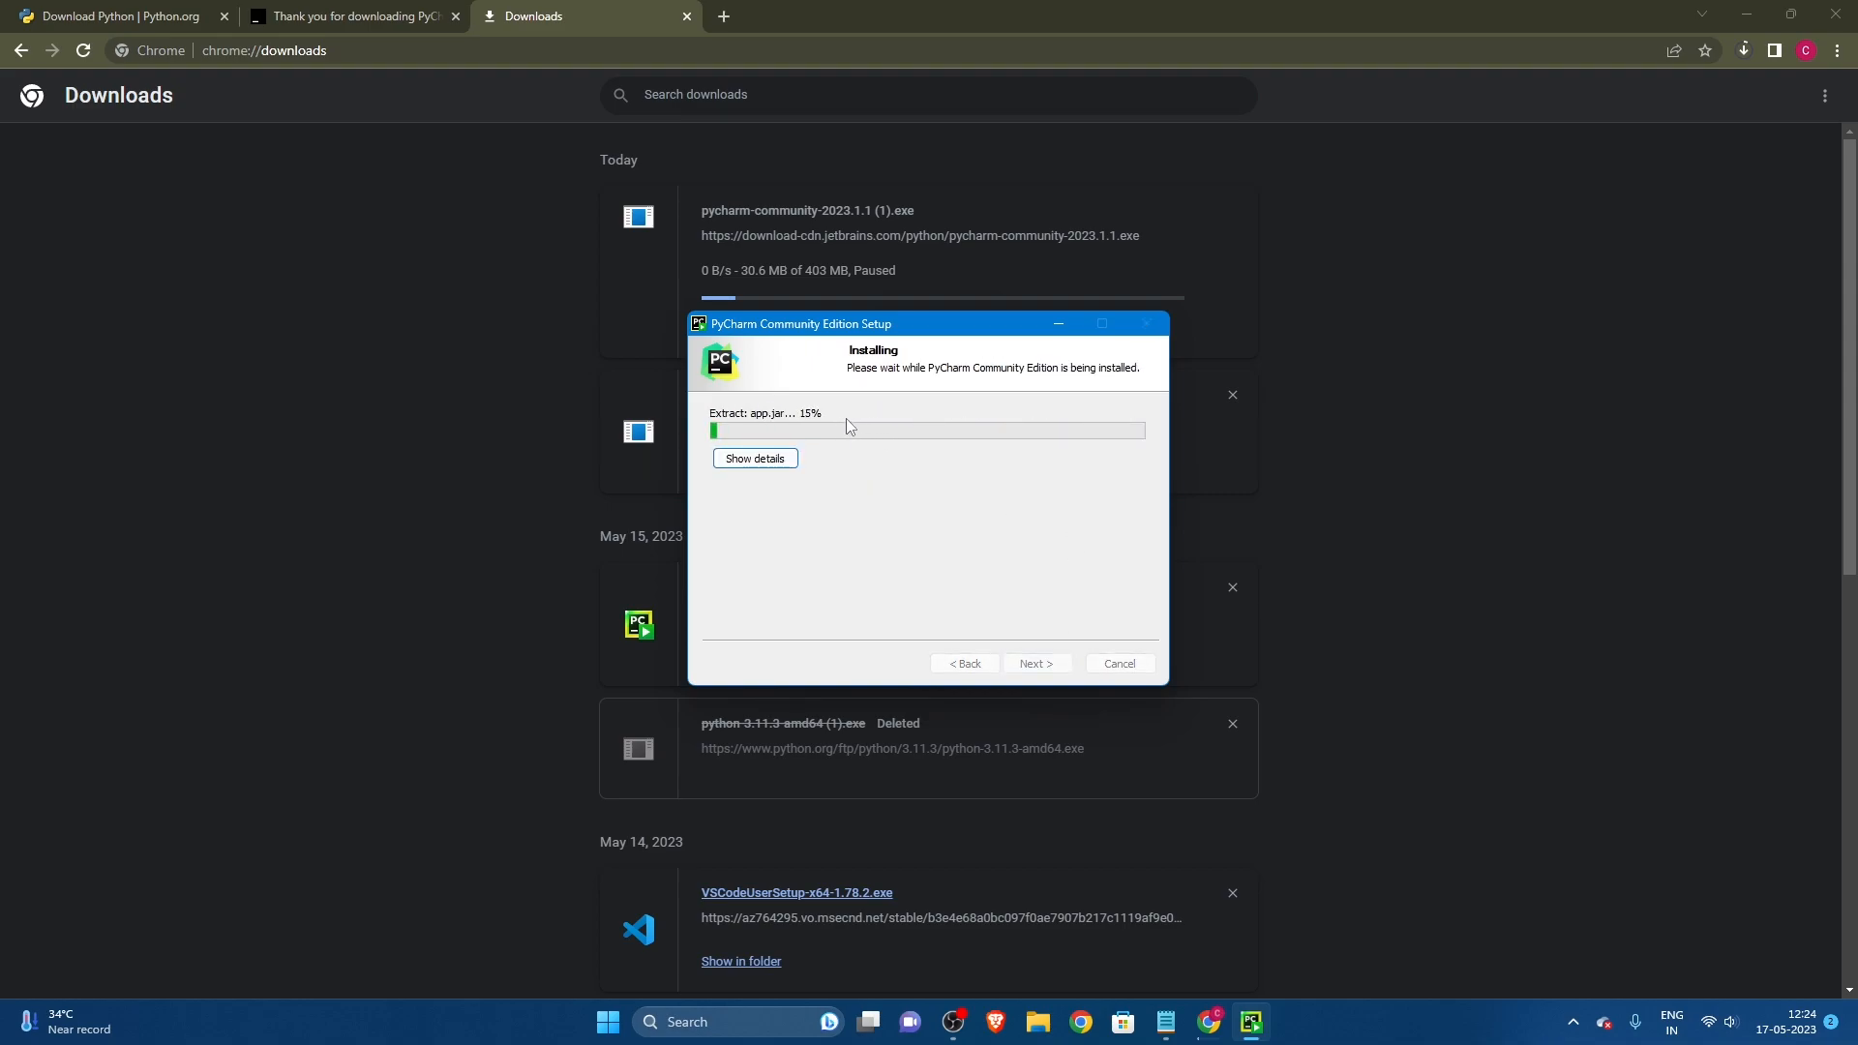
Step: Search for "what is ide" in a new tab, enlarge the results page and examine the full meaning of the term
left_click(718, 12)
type("w")
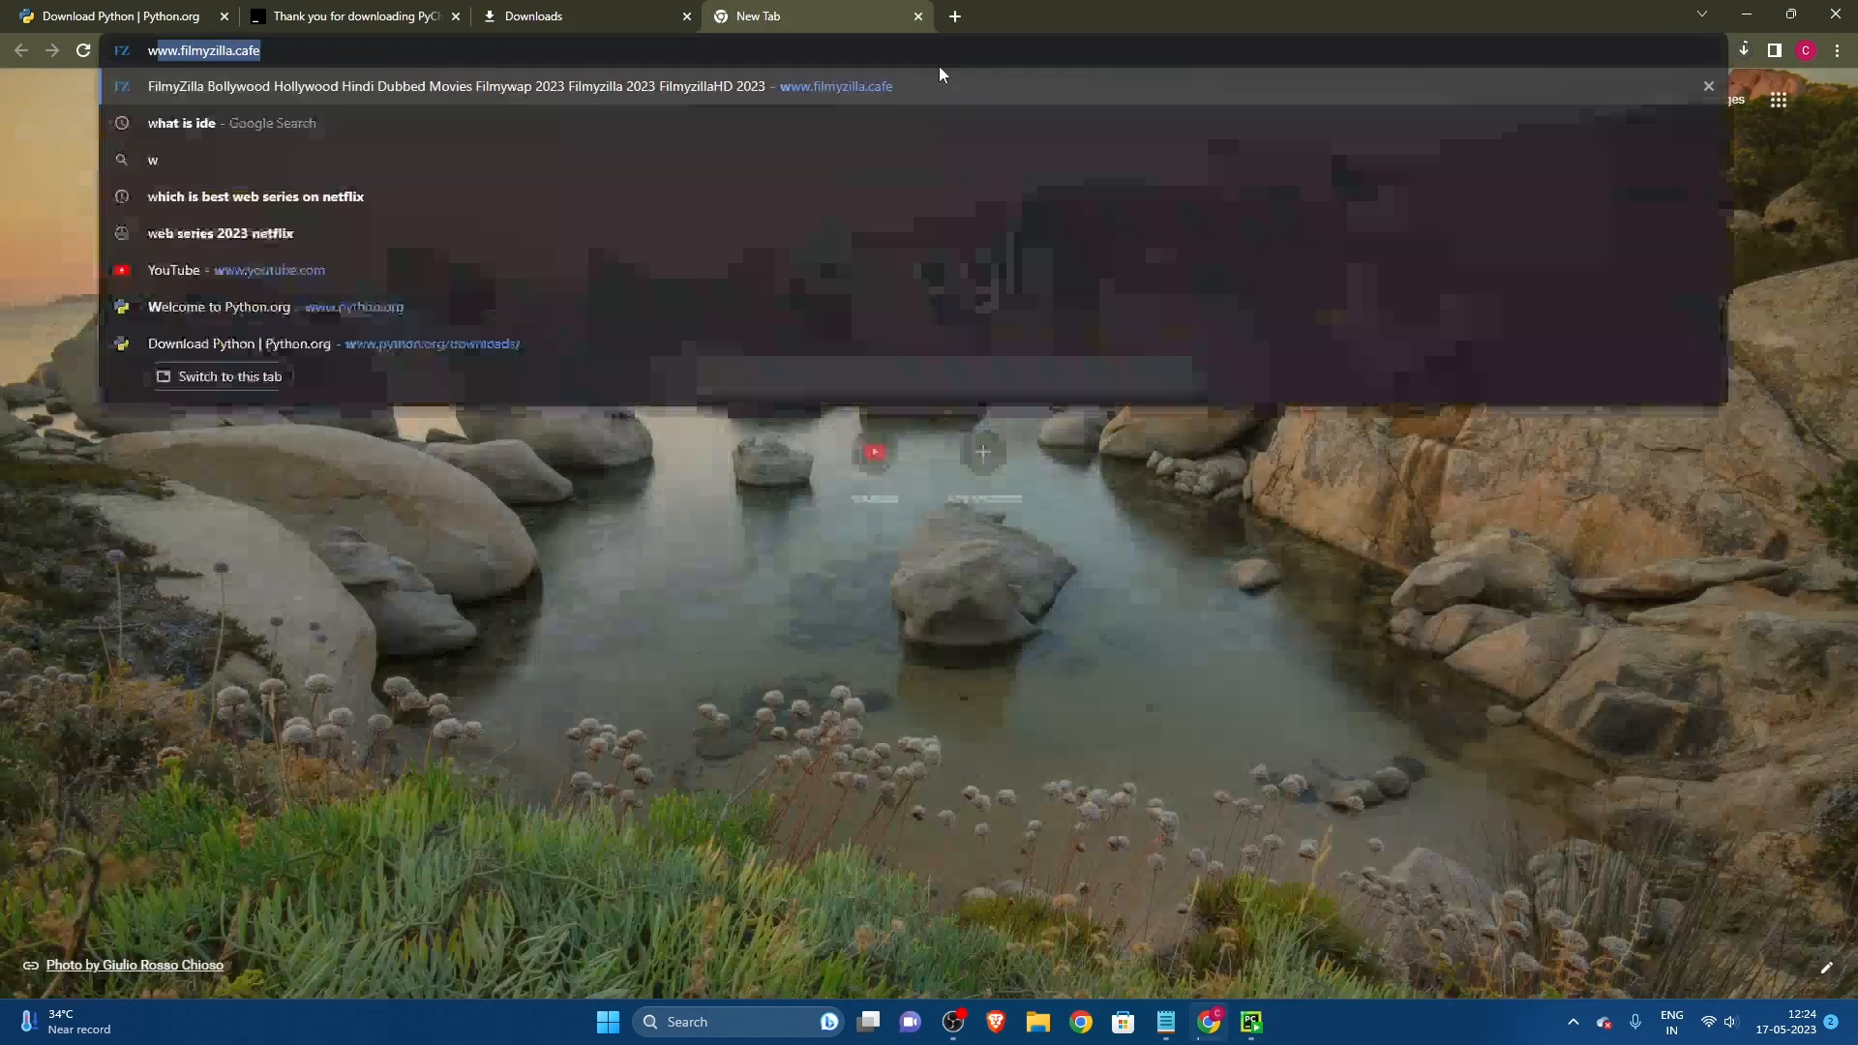
type("hat is ide")
key("Return")
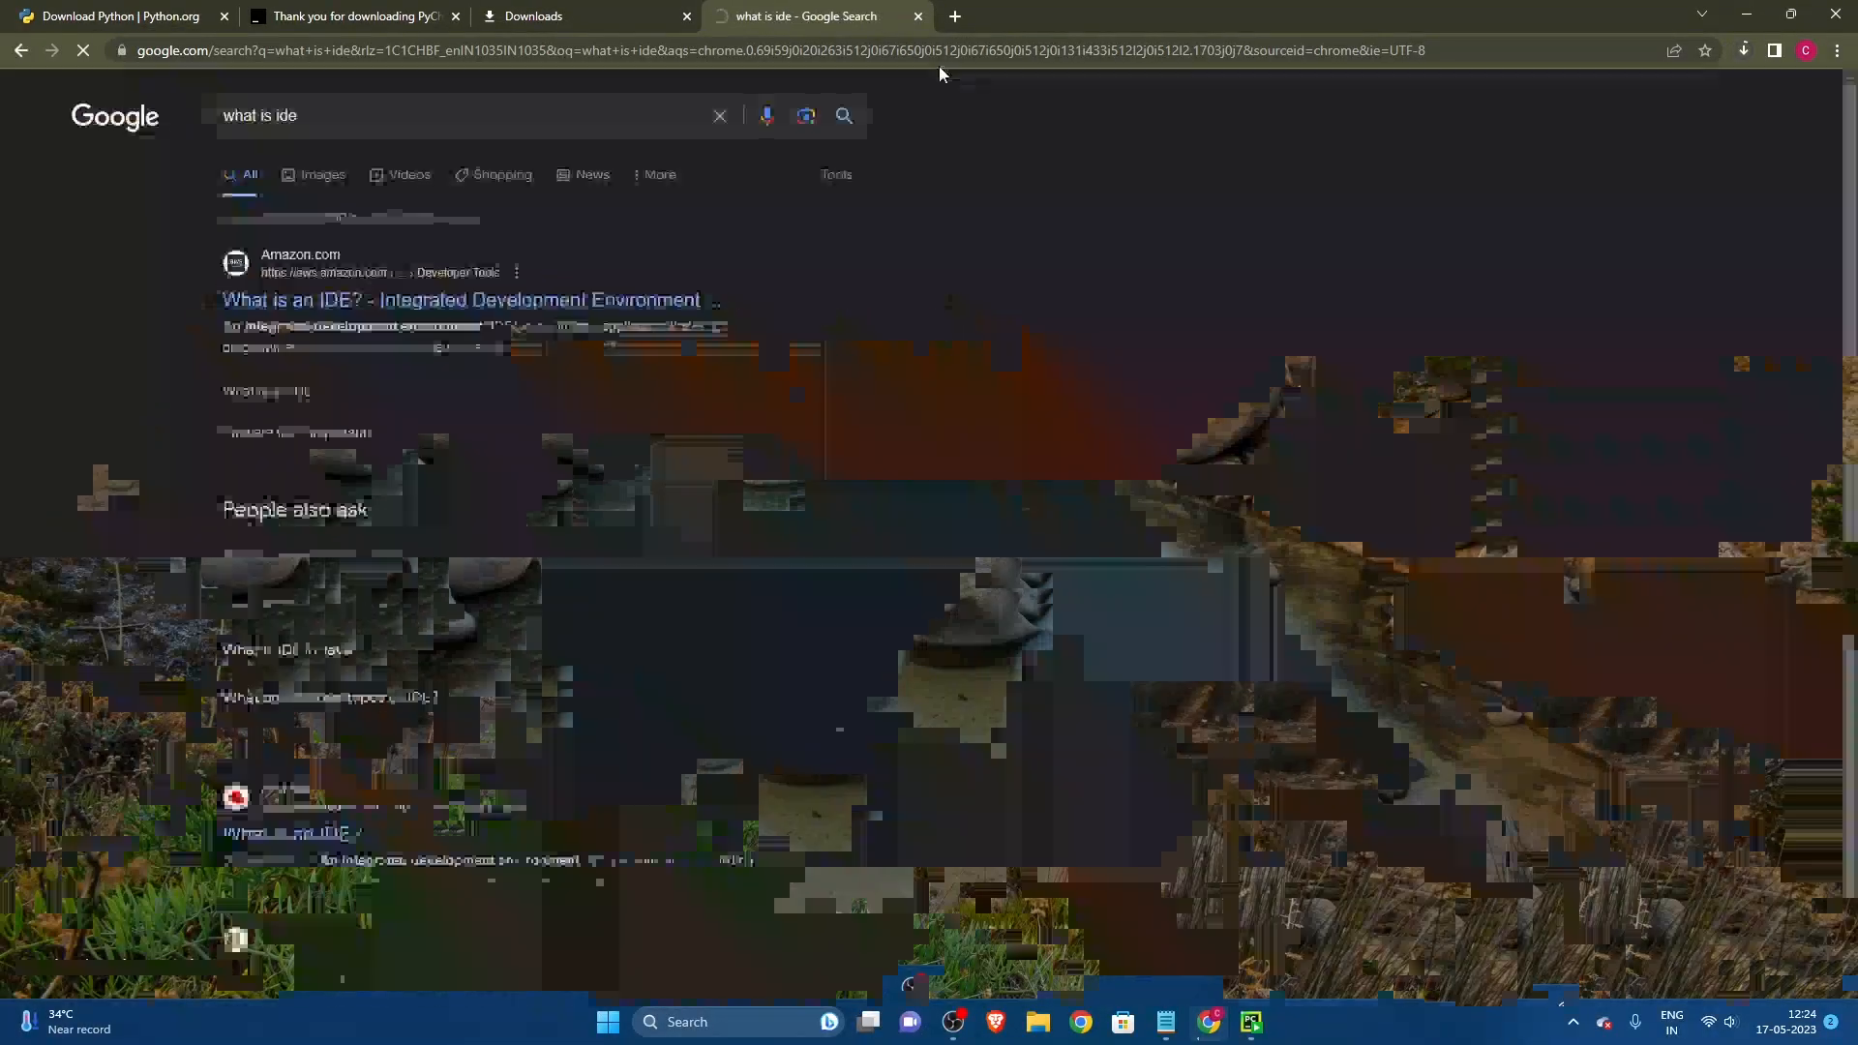
key("ctrl+plus")
key("ctrl+plus")
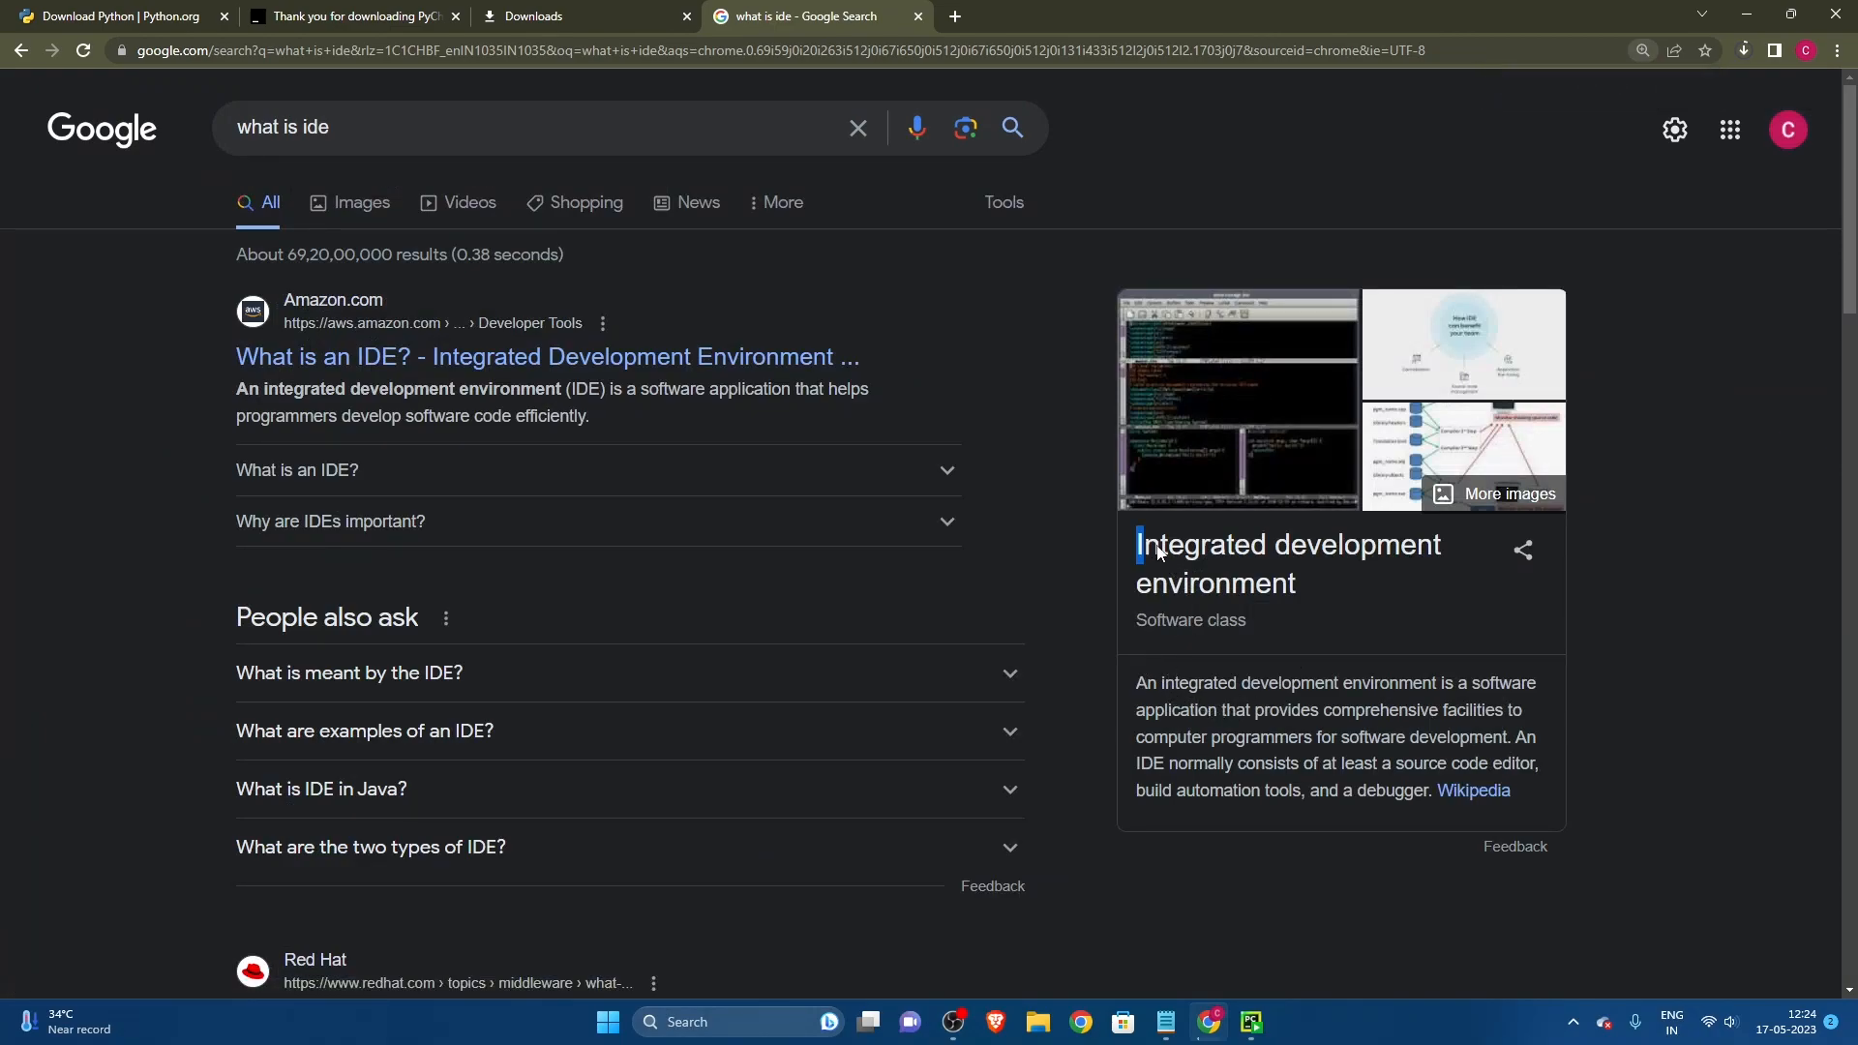
left_click_drag(1134, 547, 1302, 591)
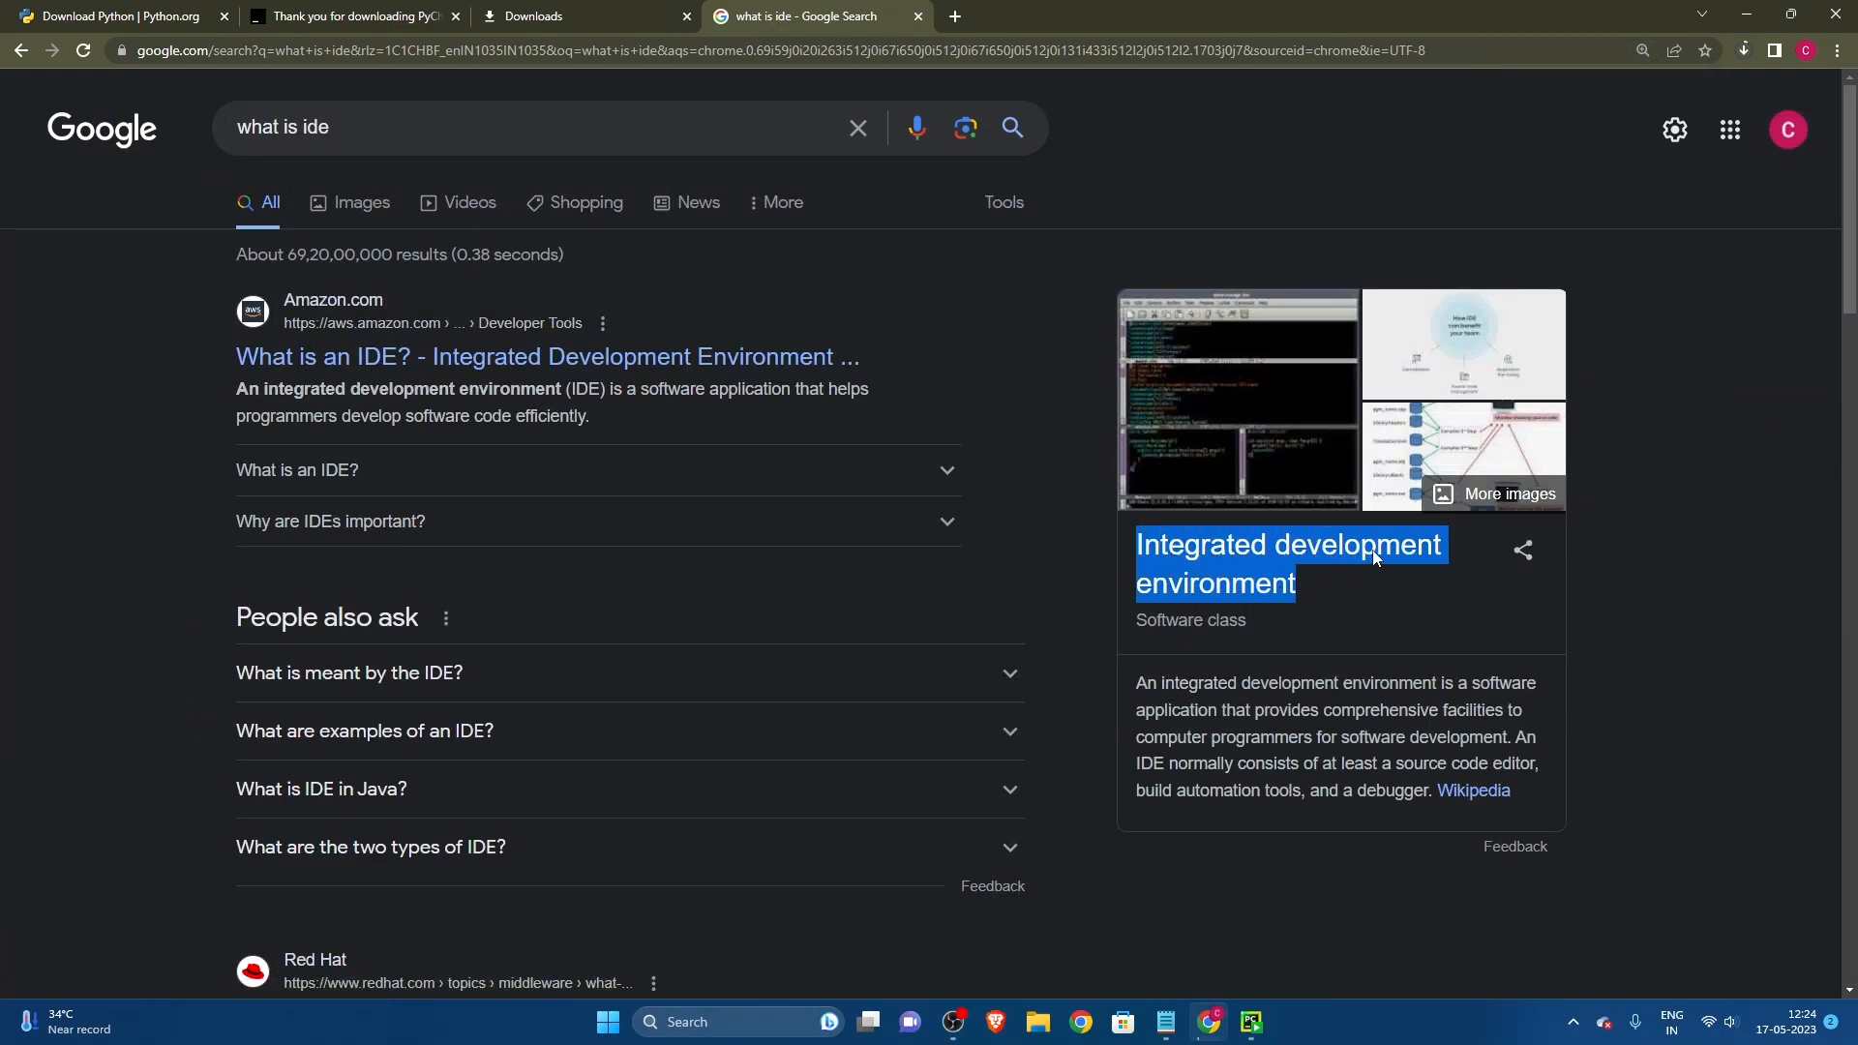
left_click(1171, 694)
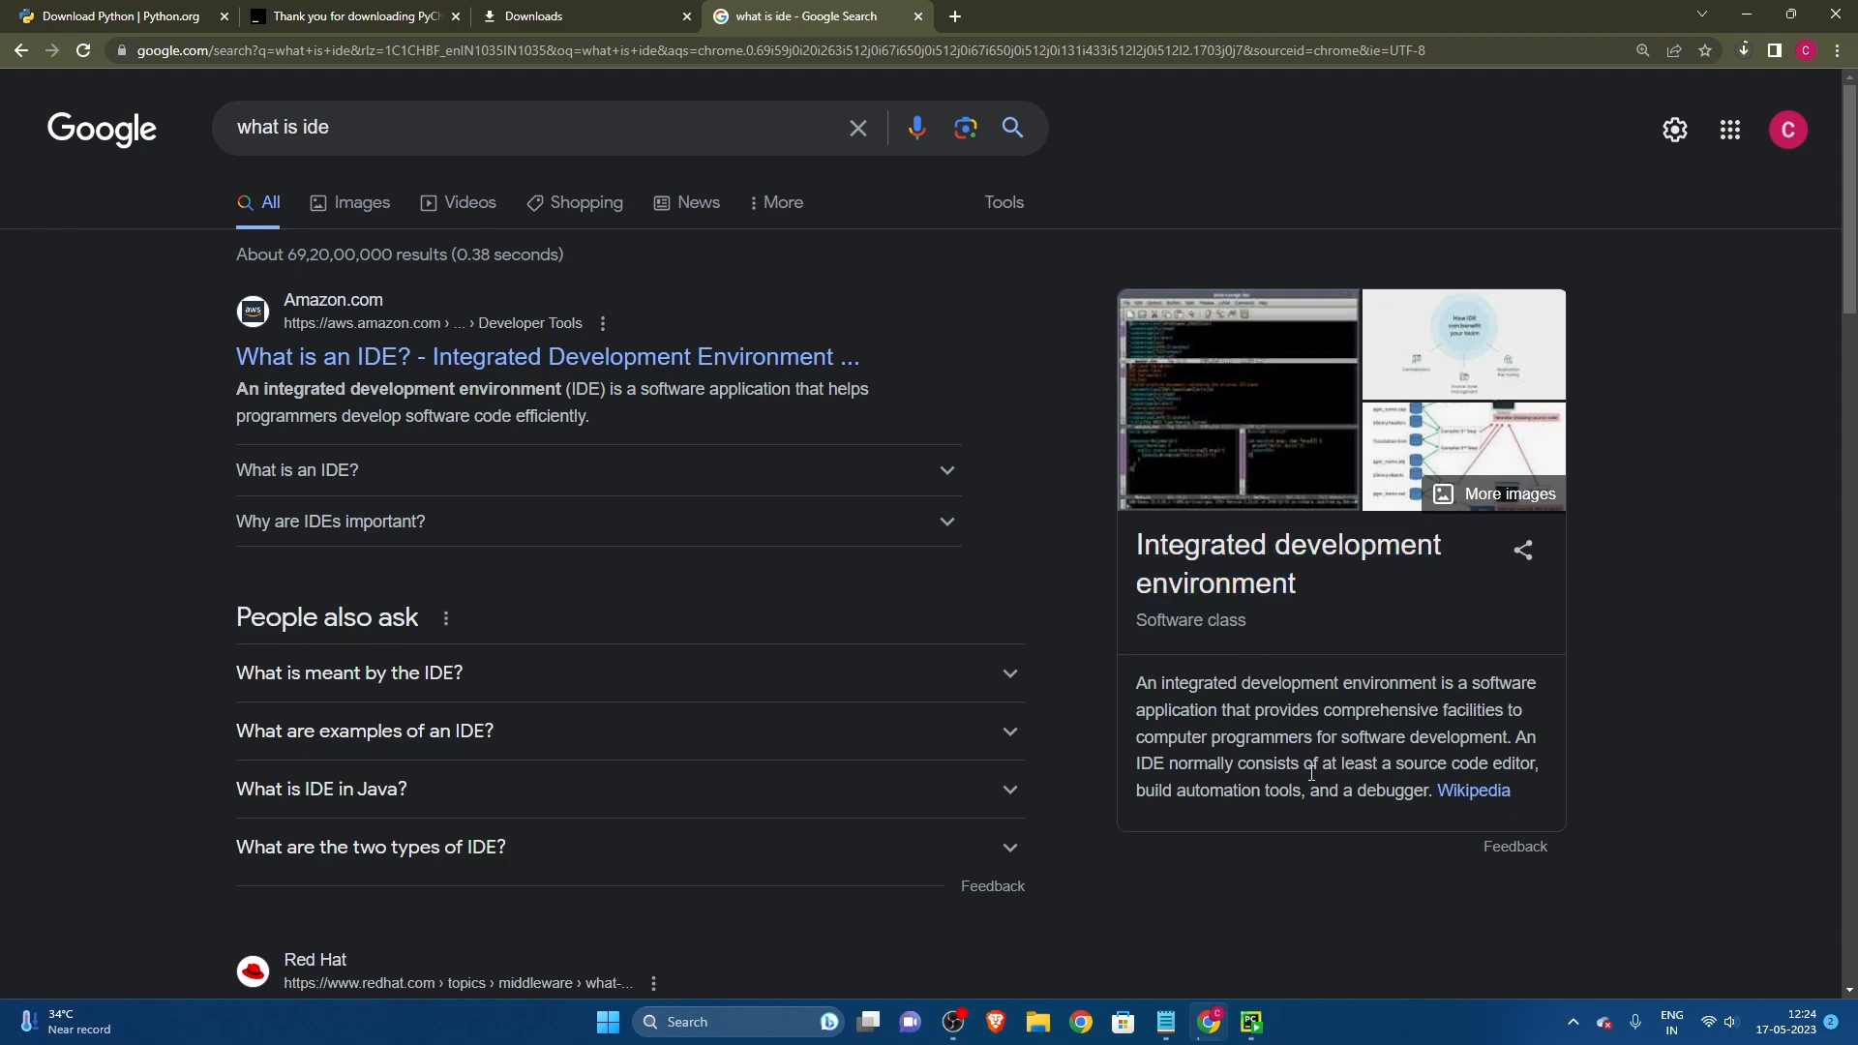
Step: Open a blank new tab and examine the integrated development environment definition in the "what is ide" results
left_click(955, 15)
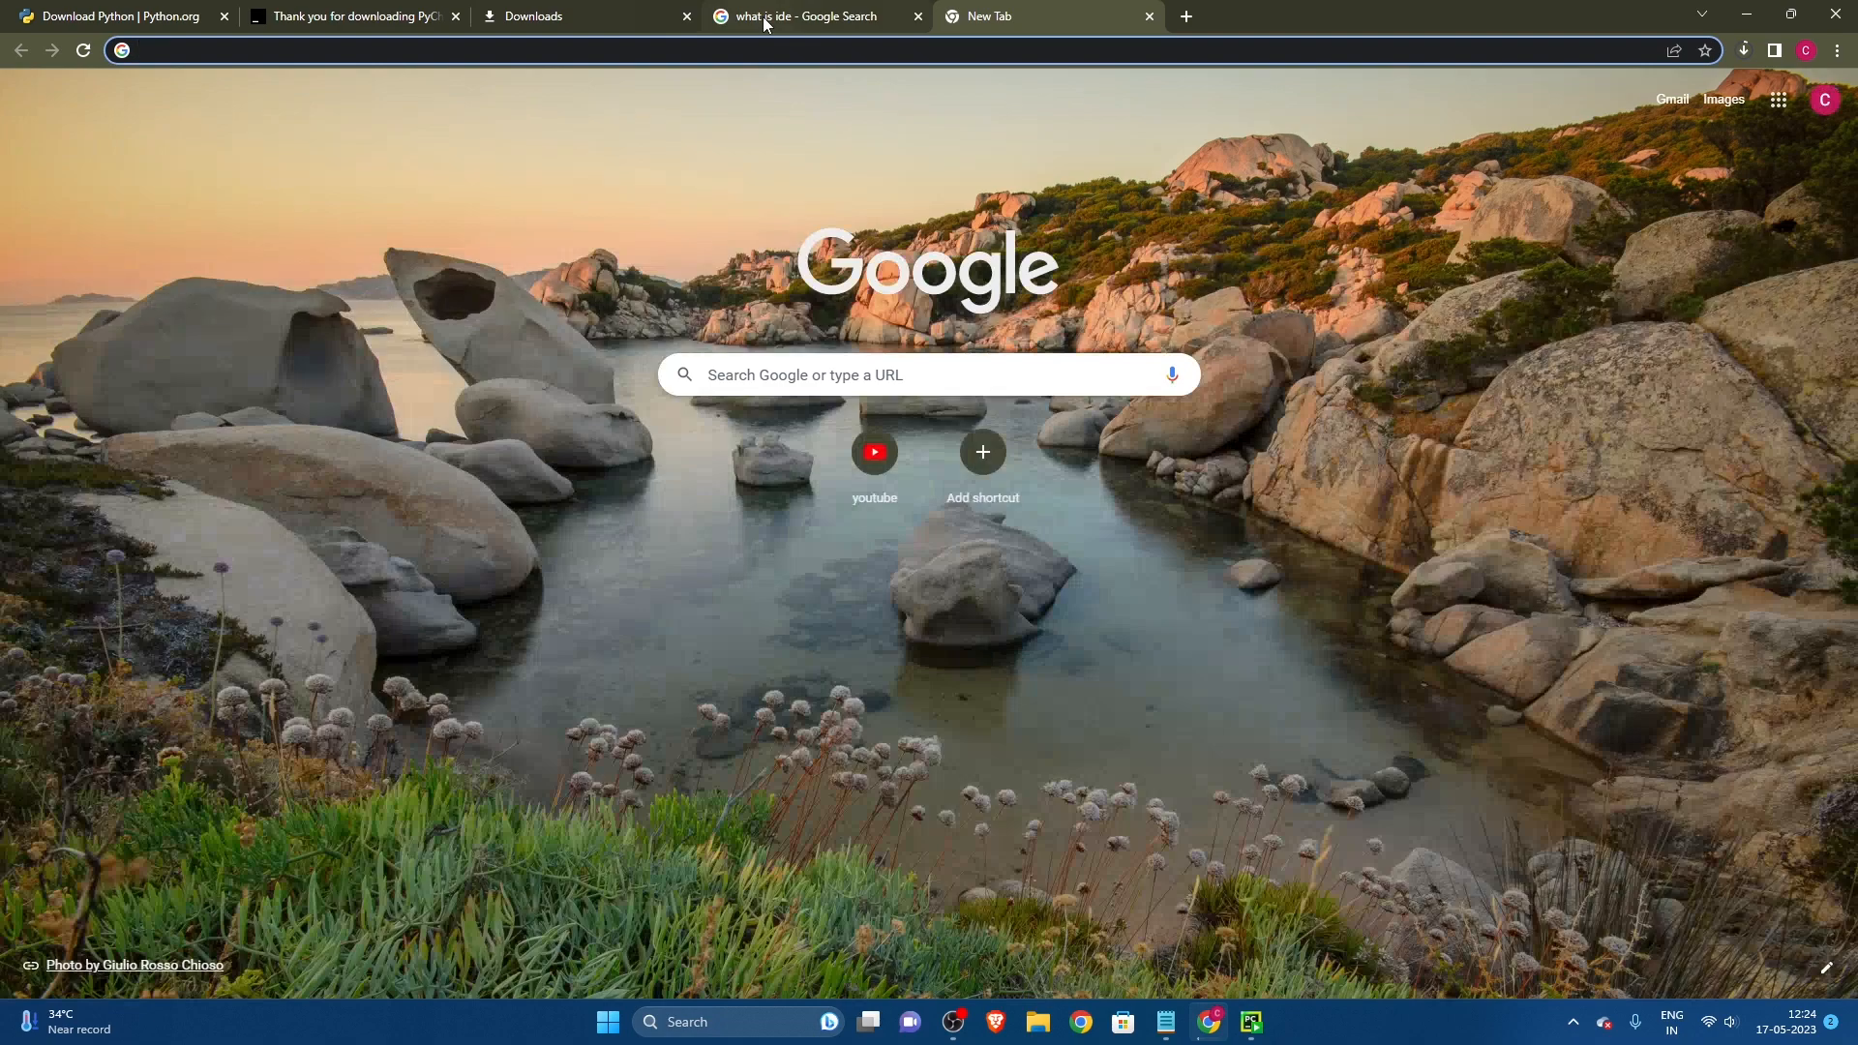
left_click(763, 16)
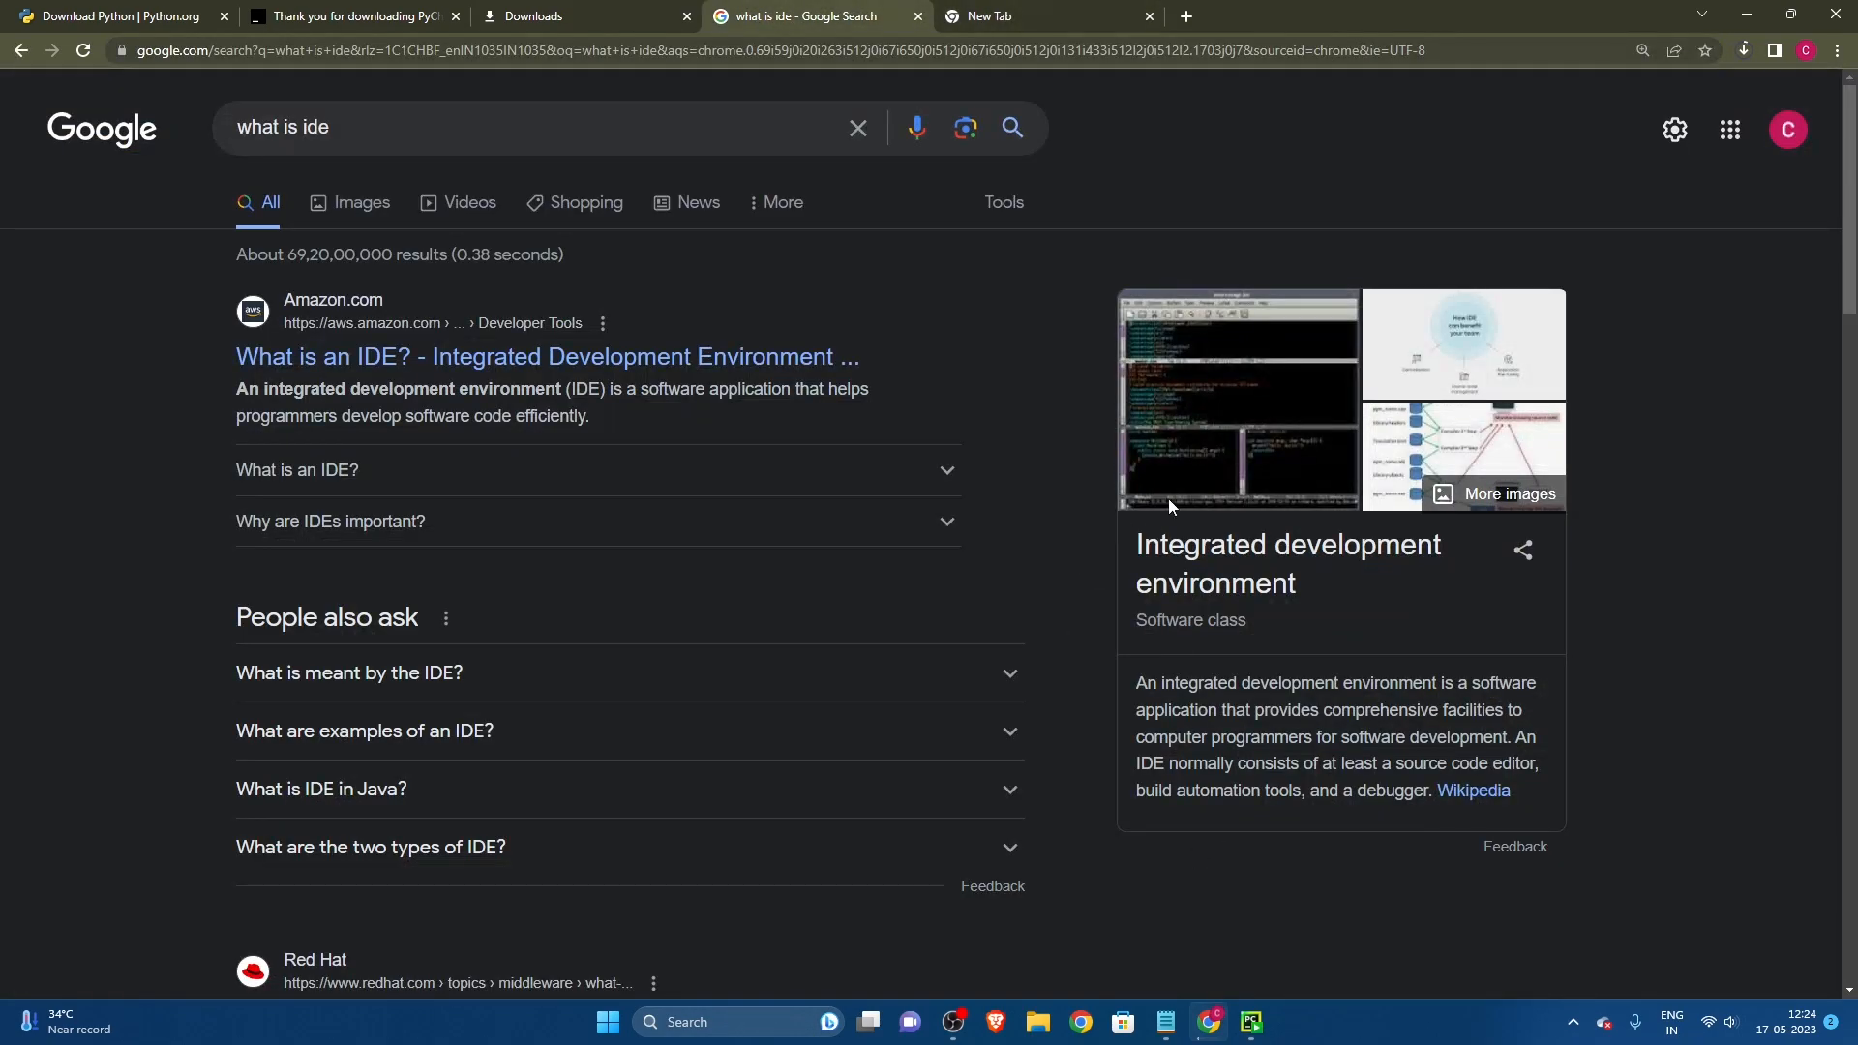
left_click_drag(1136, 683, 1512, 738)
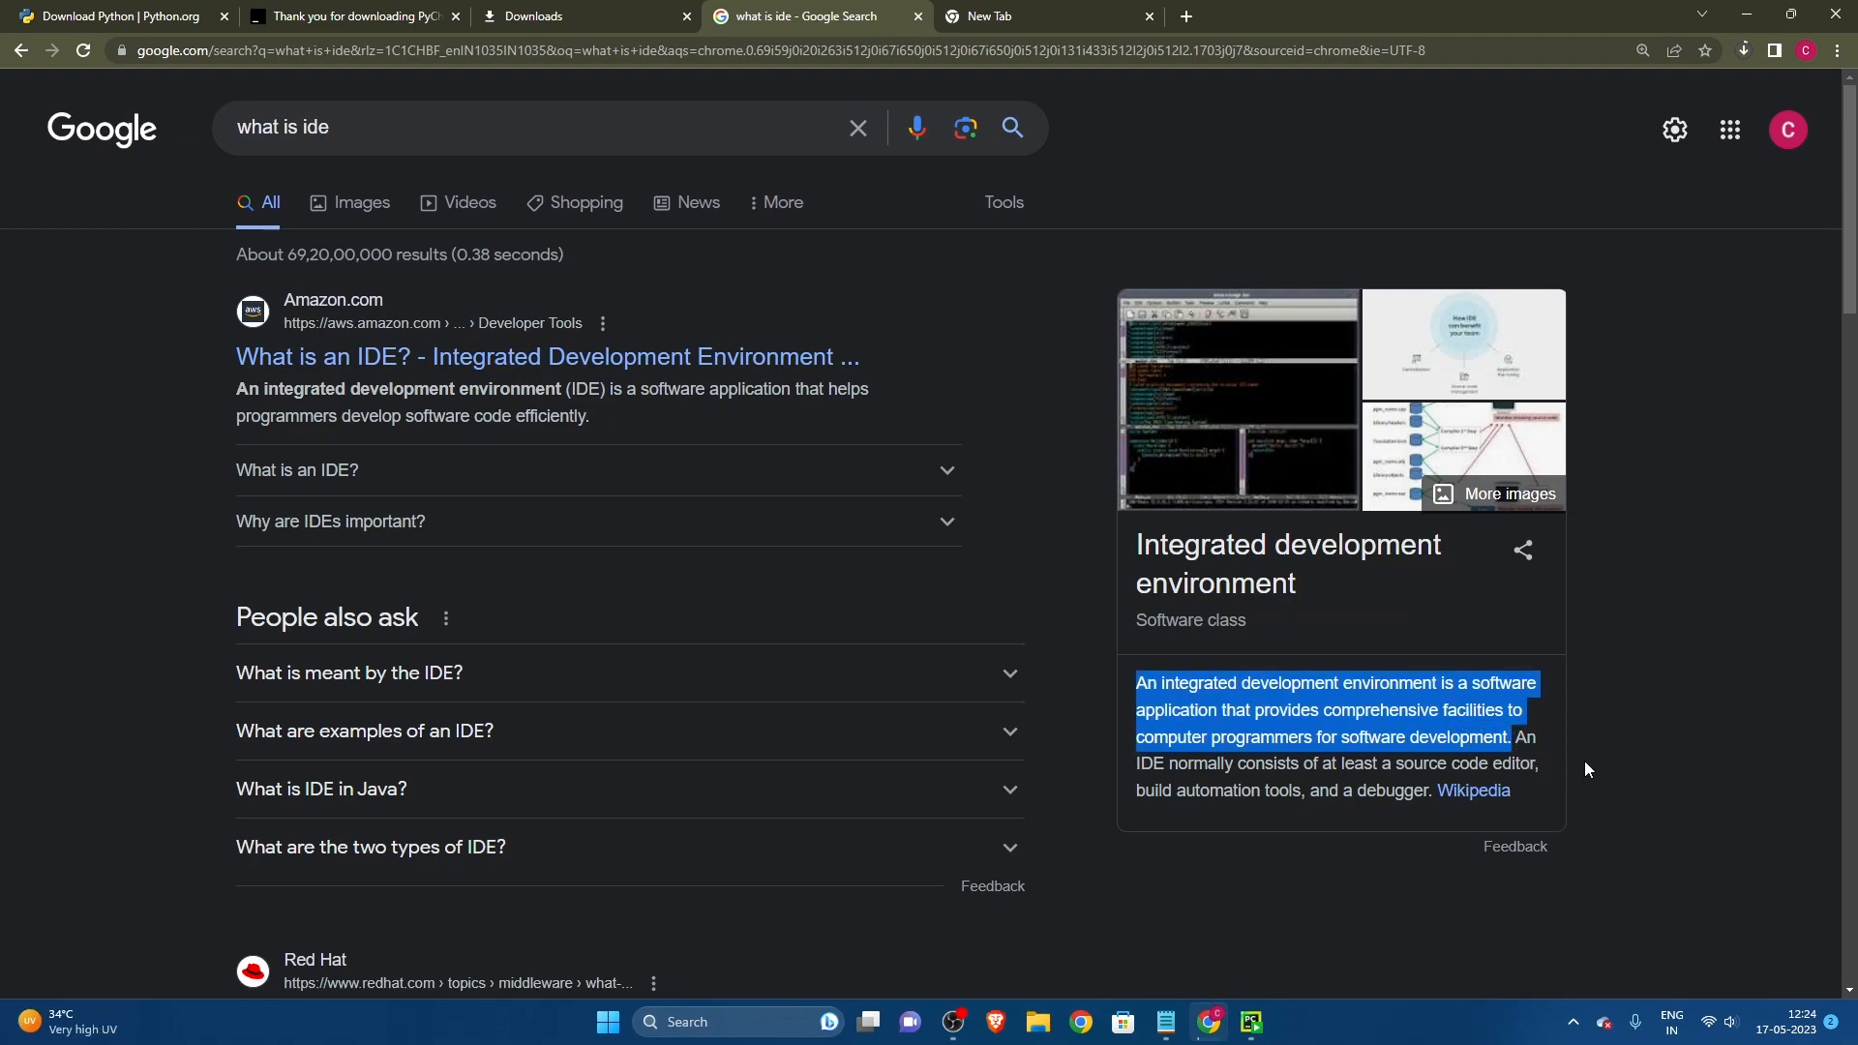
scroll(1584, 760, "down", 2)
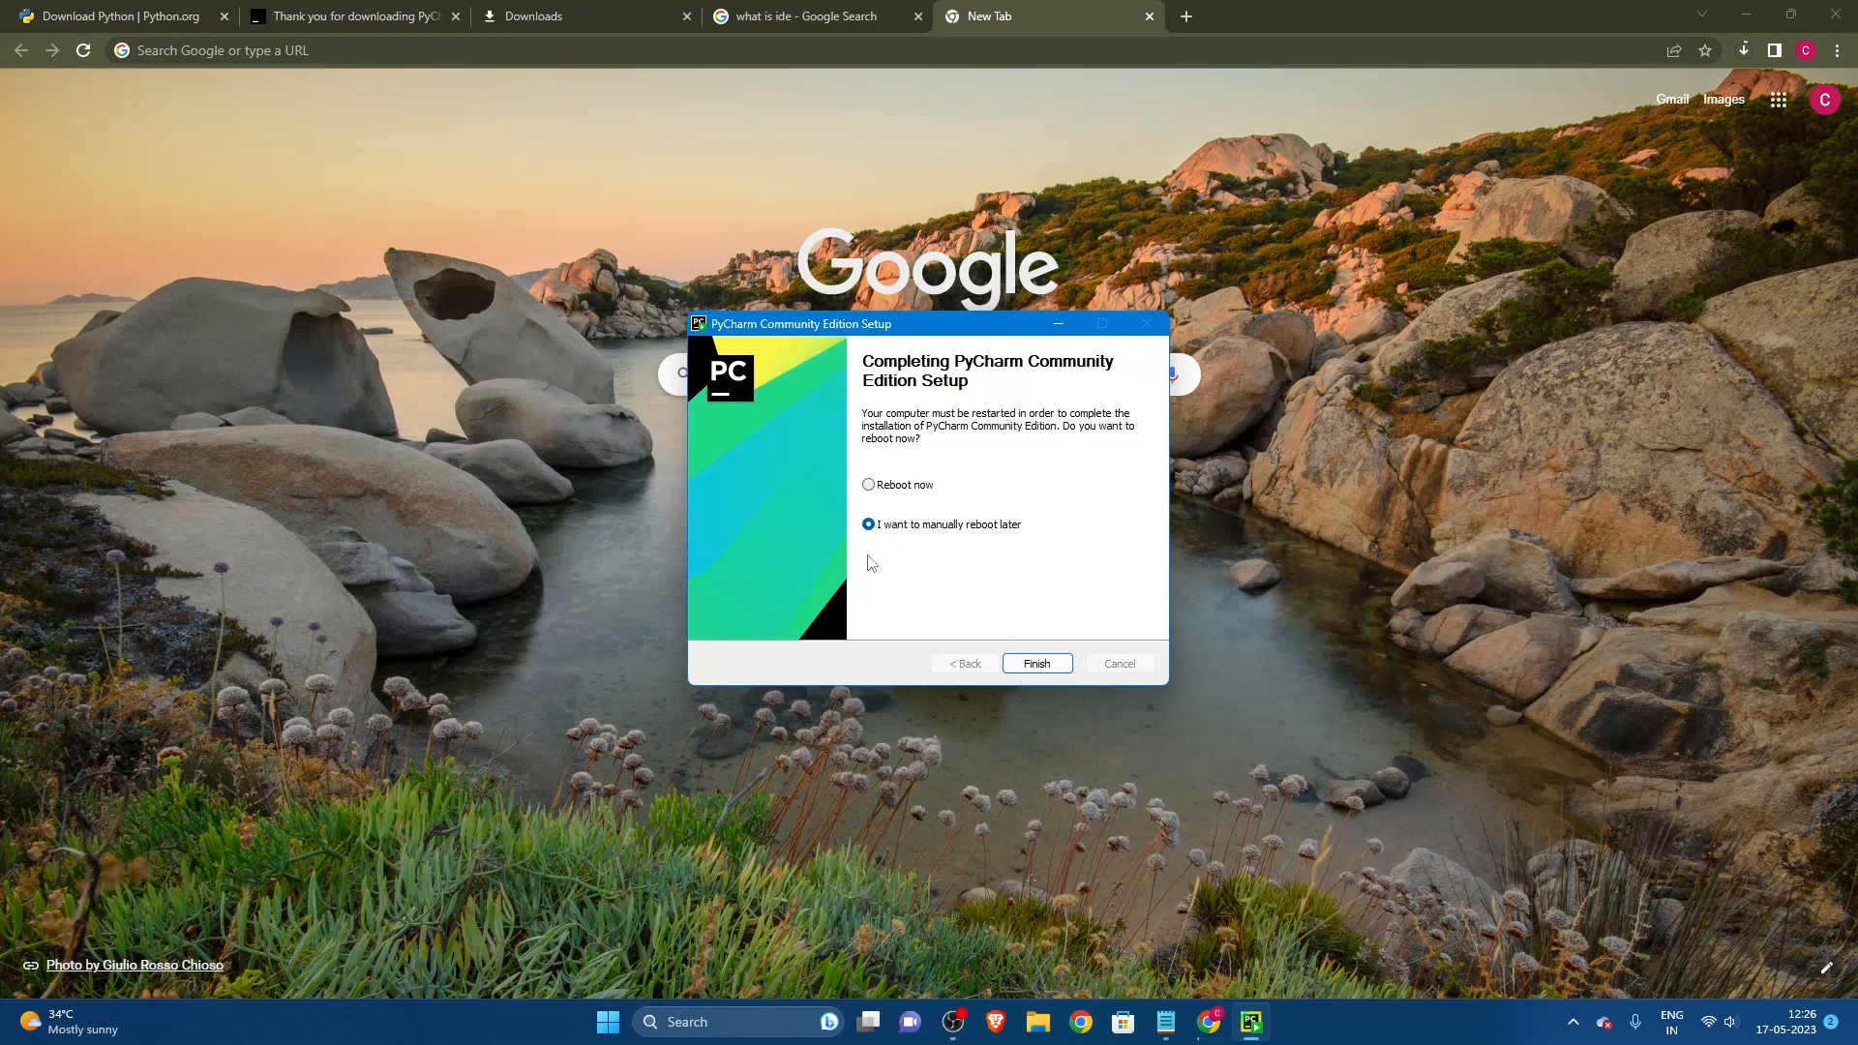
Step: Finish the PyCharm Community Edition setup with the option to manually reboot later
left_click(1036, 663)
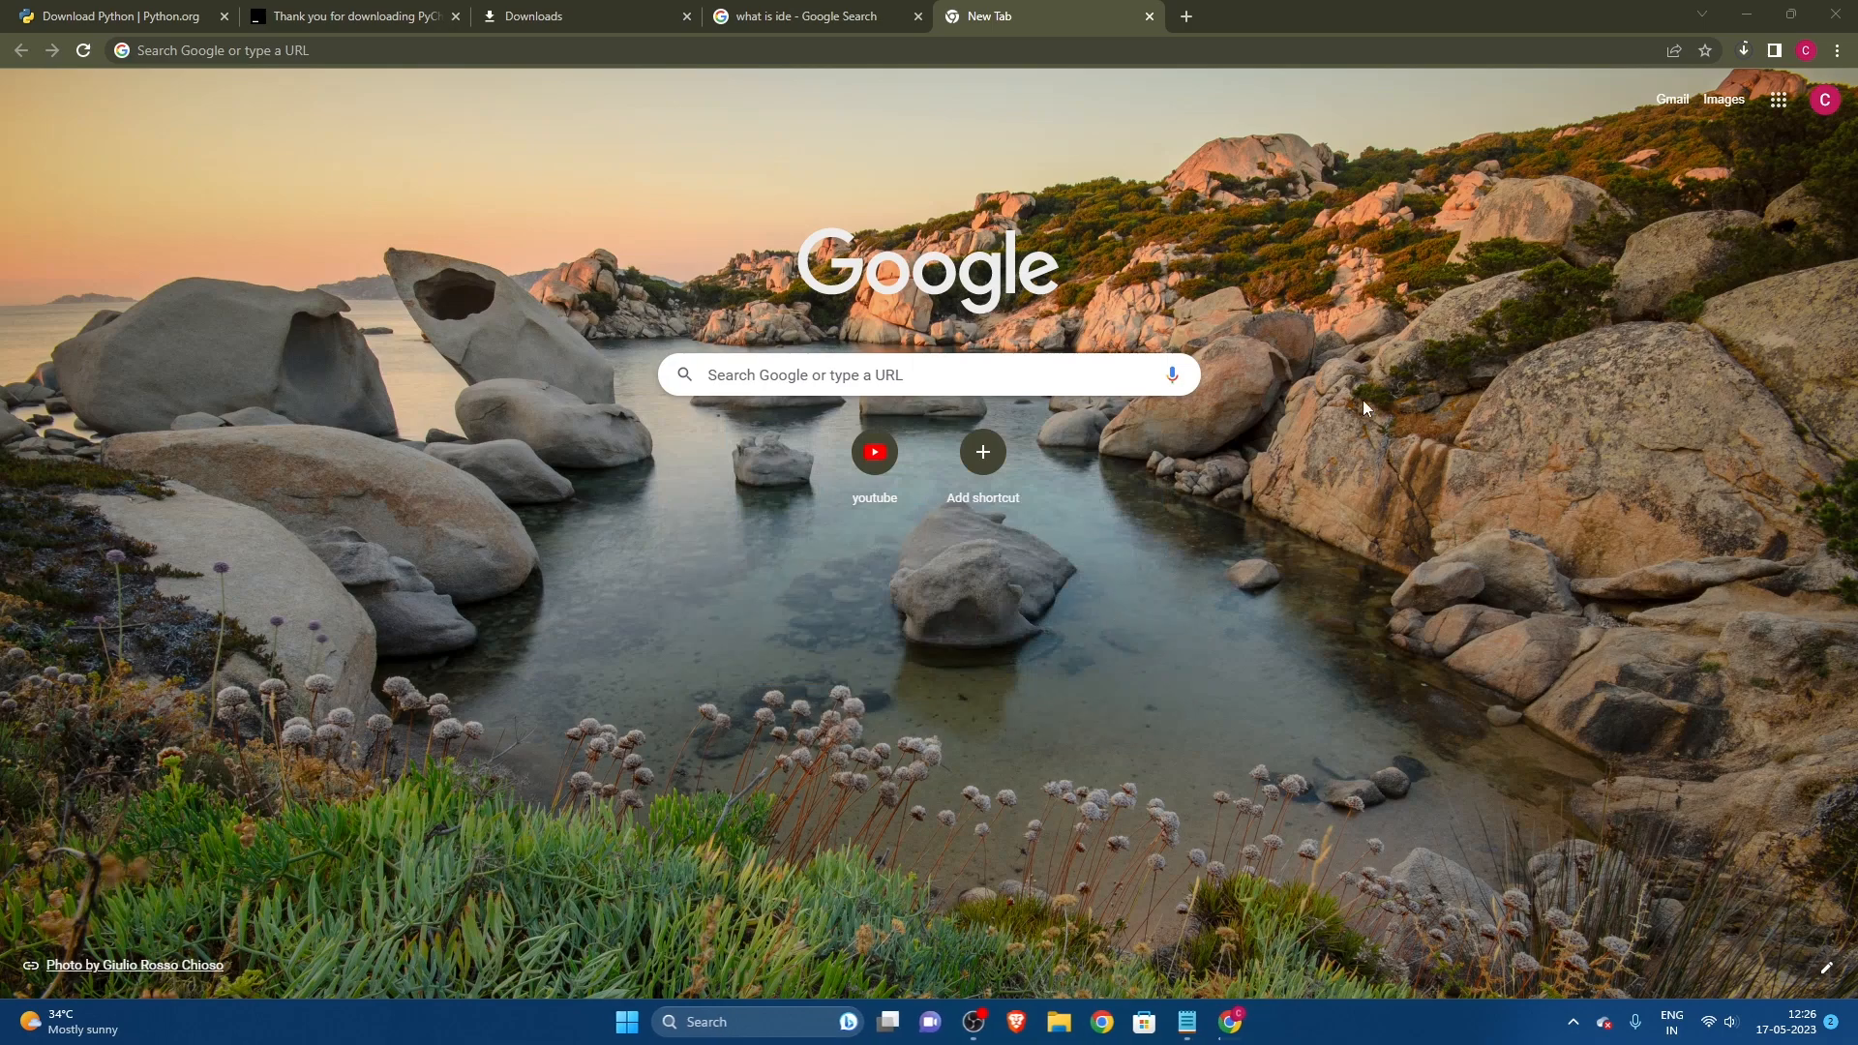
left_click(851, 57)
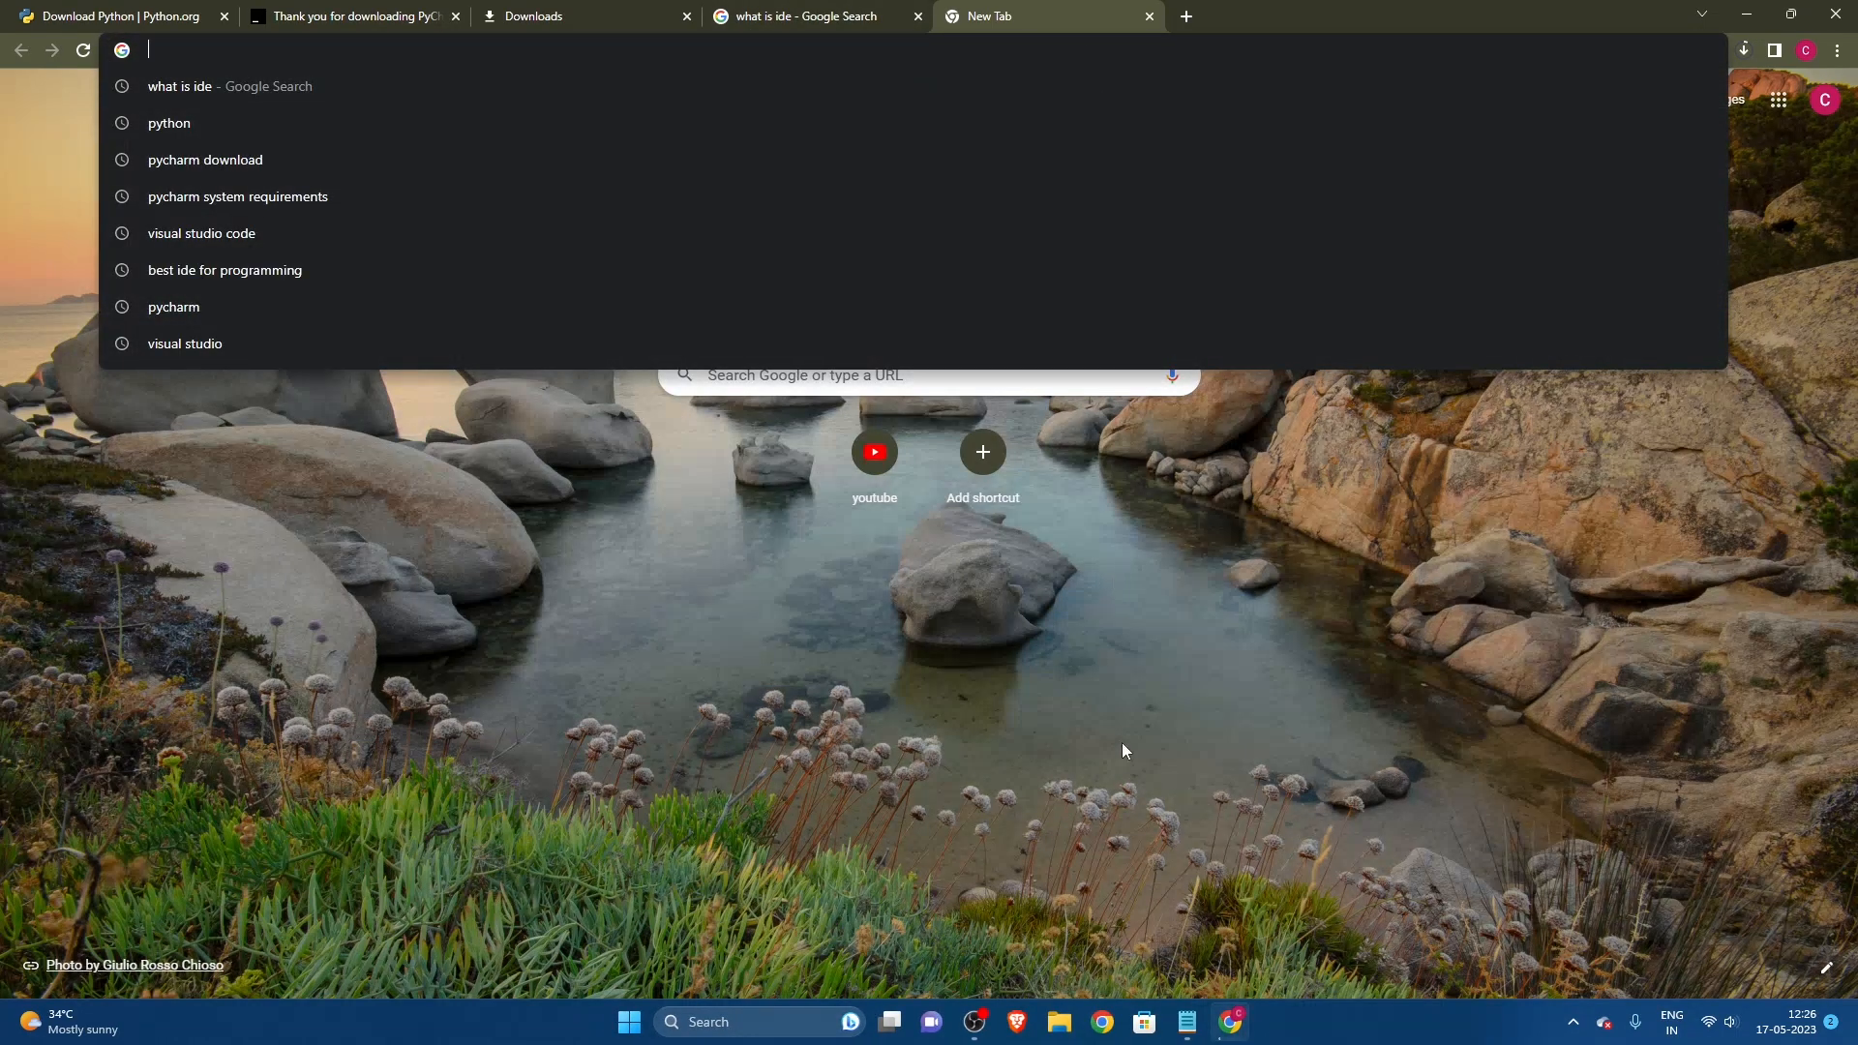
left_click(1269, 934)
Step: Search for "pycharm system requirements" and examine the minimum RAM, CPU, disk space and monitor resolution
left_click(555, 57)
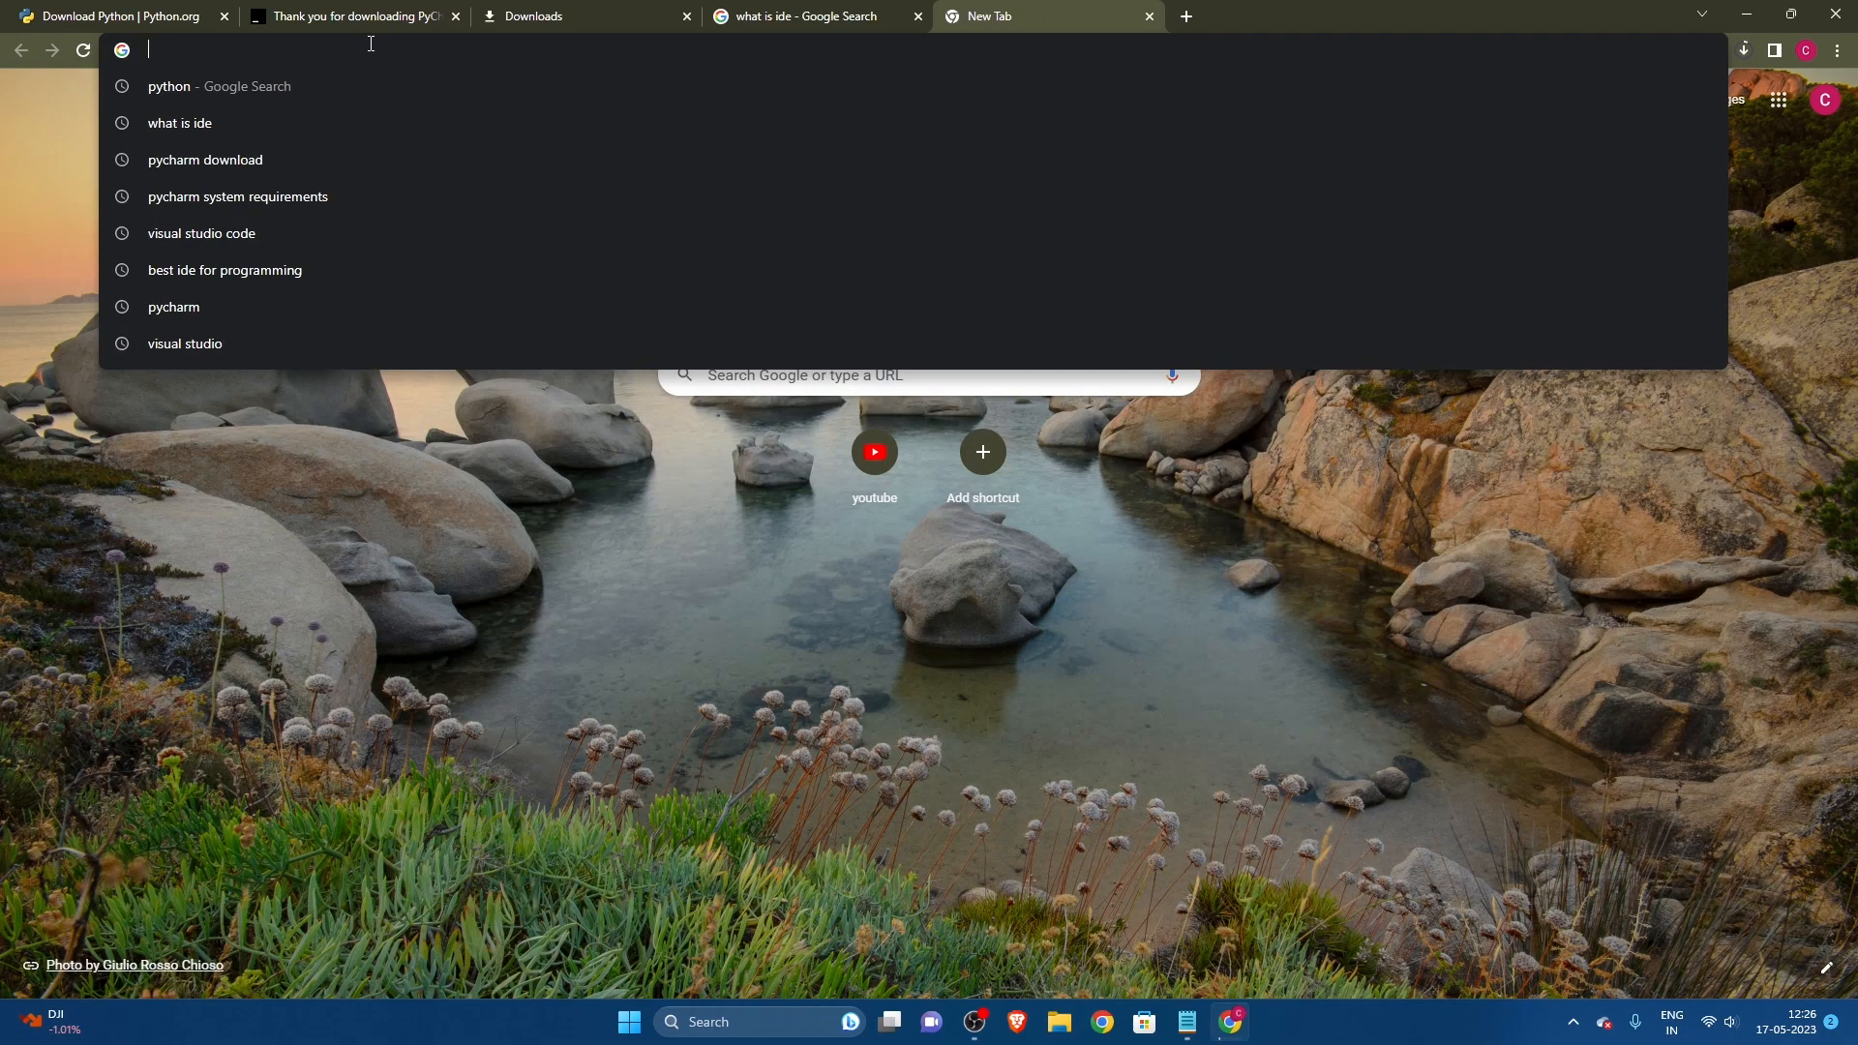
type("pycharm")
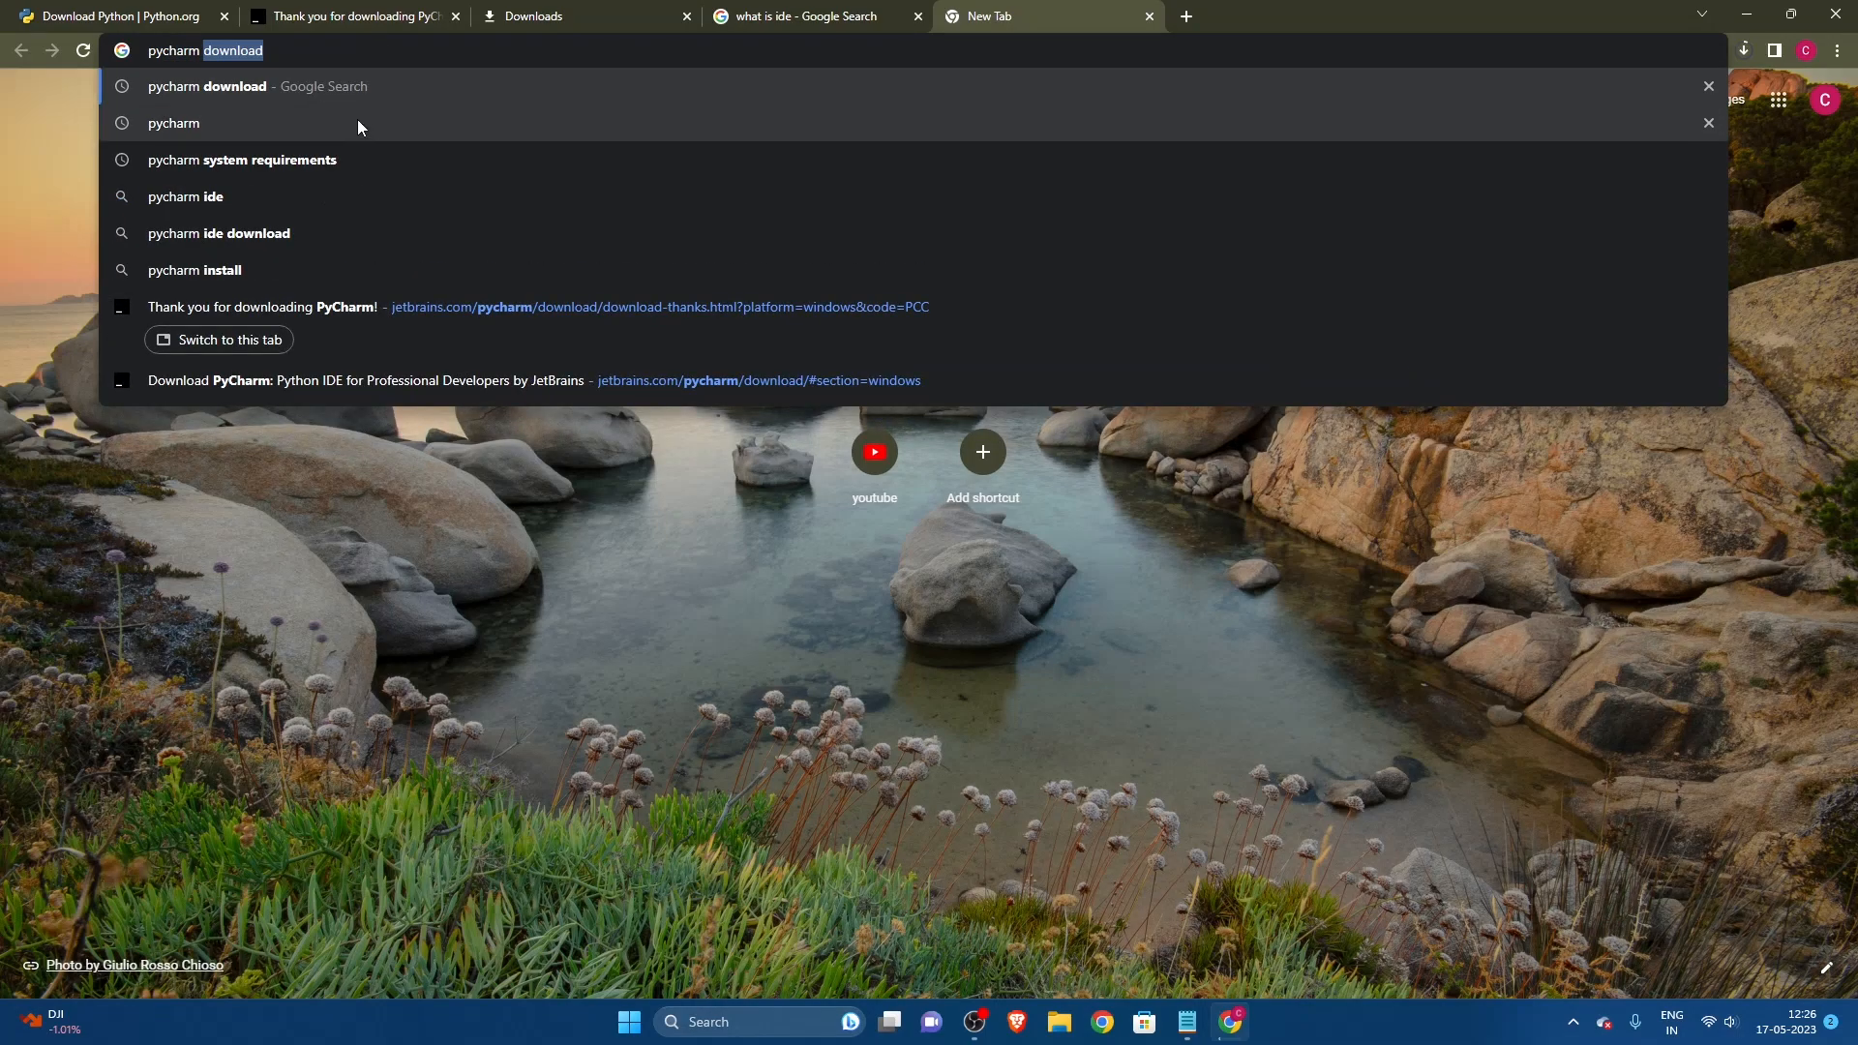
left_click(290, 170)
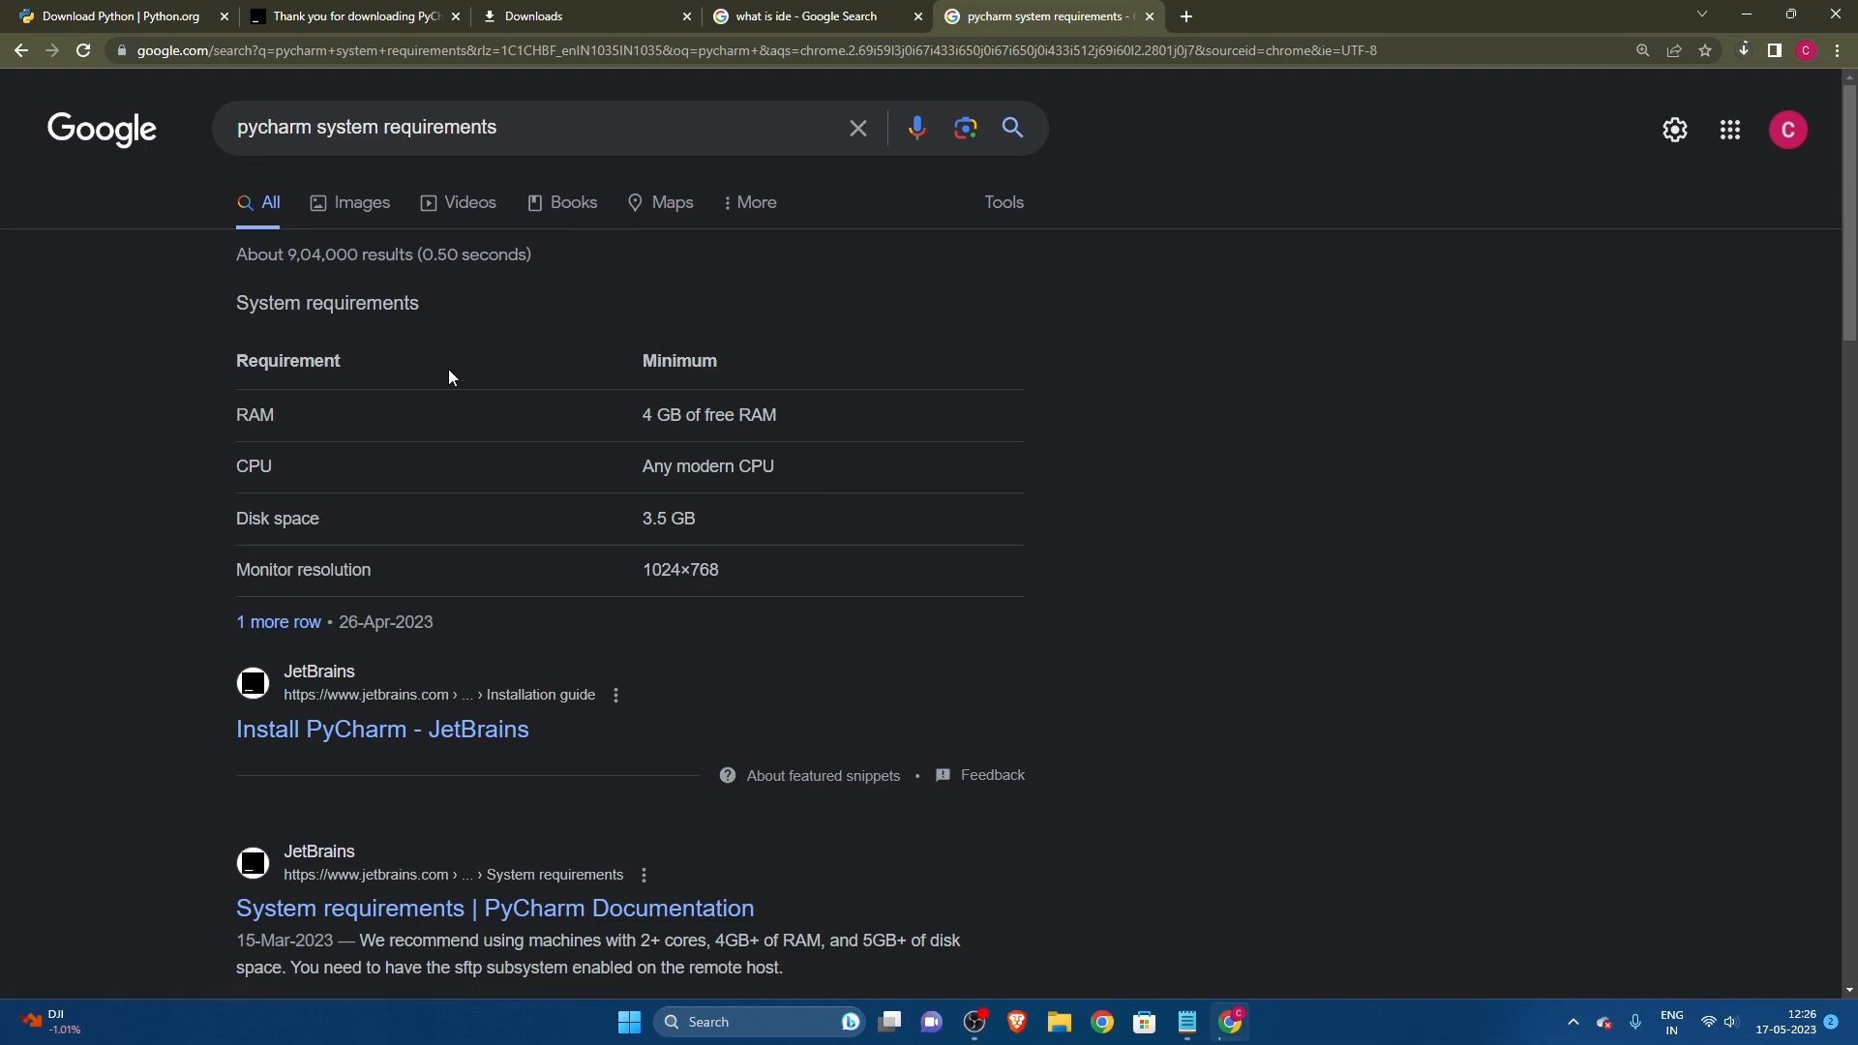
left_click_drag(653, 418, 777, 471)
left_click(422, 491)
left_click_drag(643, 468, 757, 467)
left_click(741, 507)
left_click_drag(652, 523, 720, 581)
left_click(720, 581)
left_click_drag(643, 419, 729, 587)
left_click(724, 585)
Step: Open a blank new tab in place of the system requirements results and minimize the browser
left_click(1186, 16)
left_click(1149, 16)
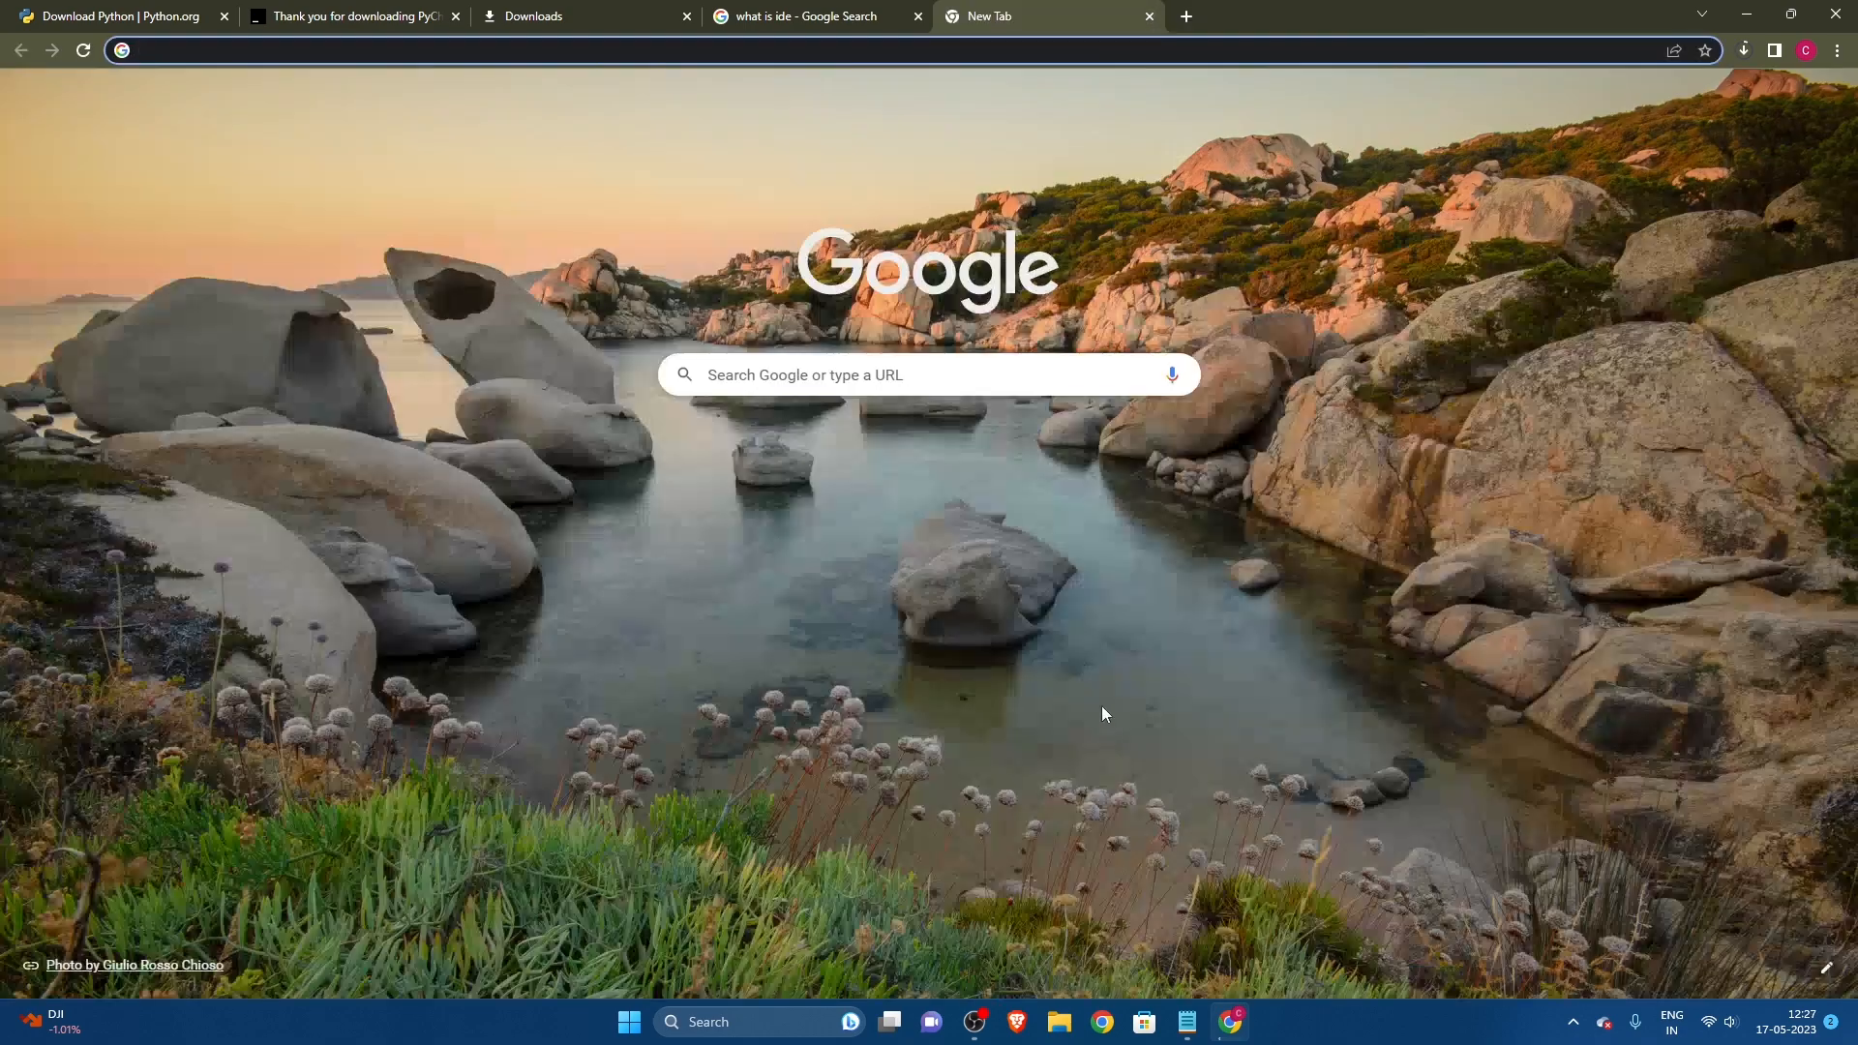
left_click(1746, 14)
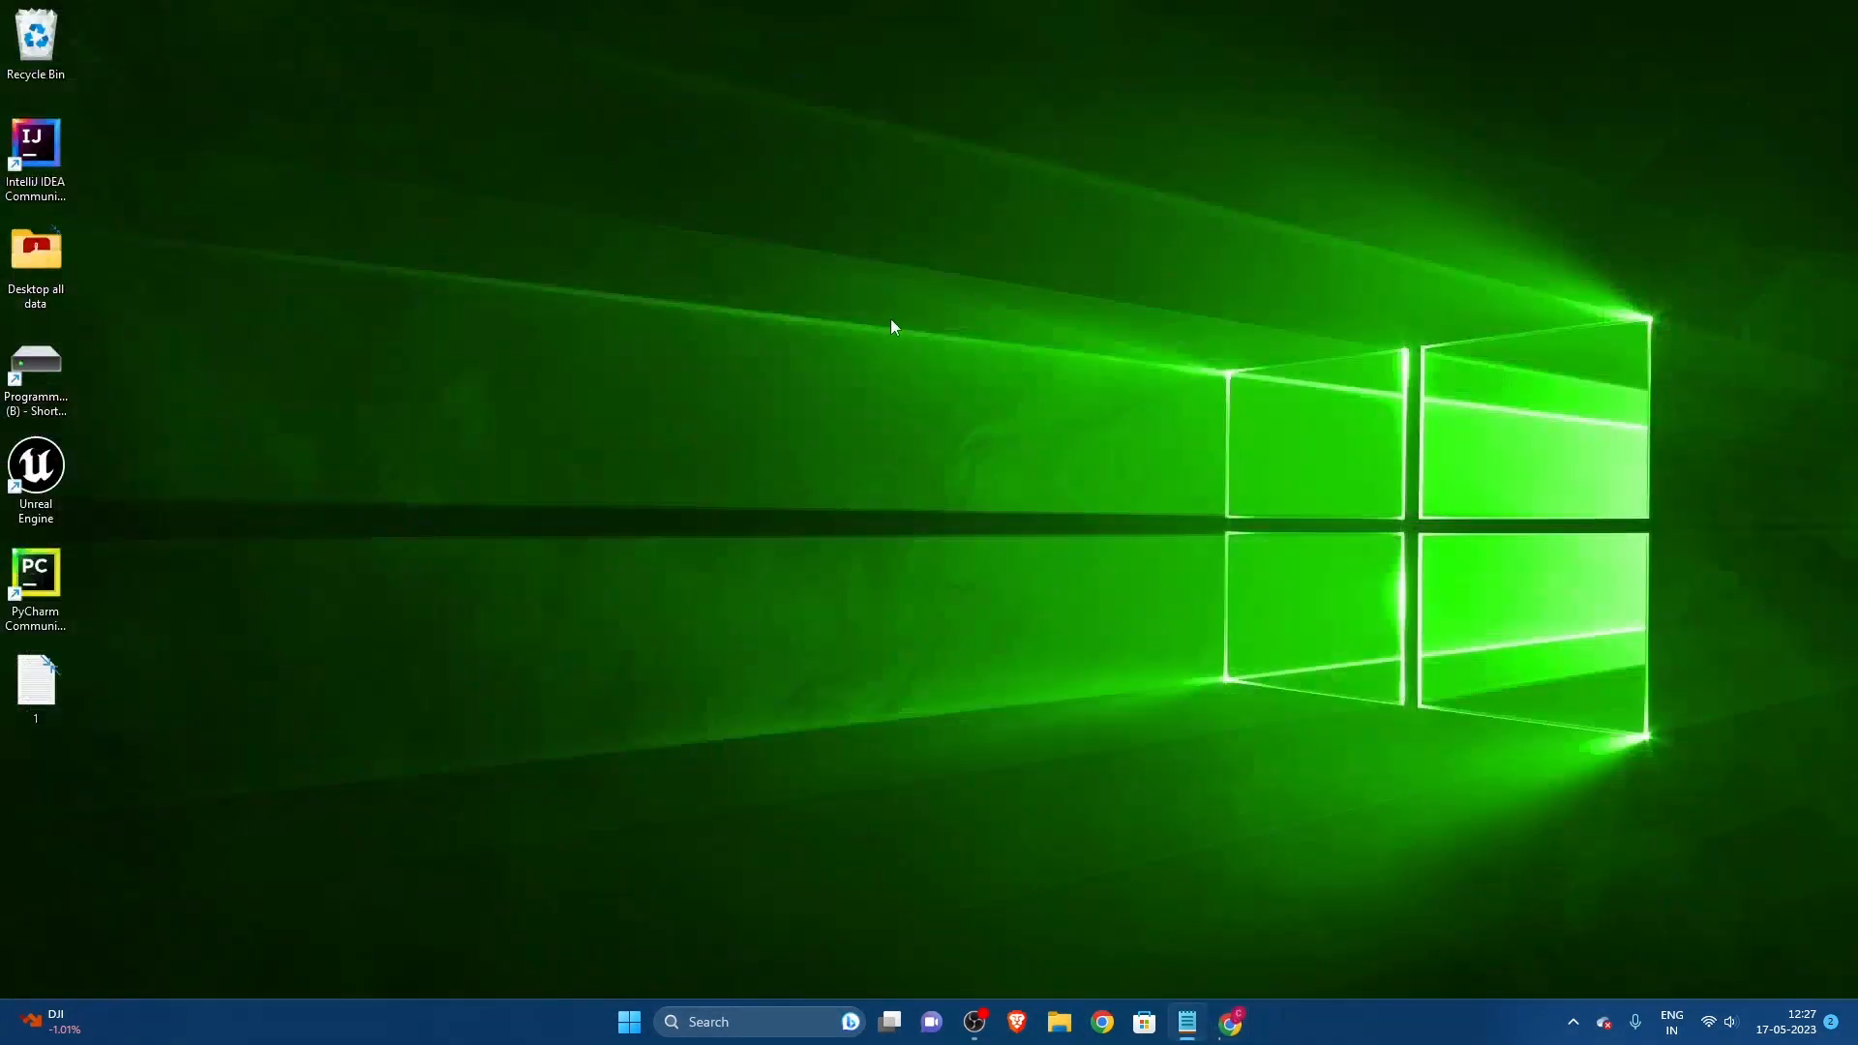
Step: Launch PyCharm Community Edition from the desktop without importing settings and maximize its welcome window
double_click(60, 592)
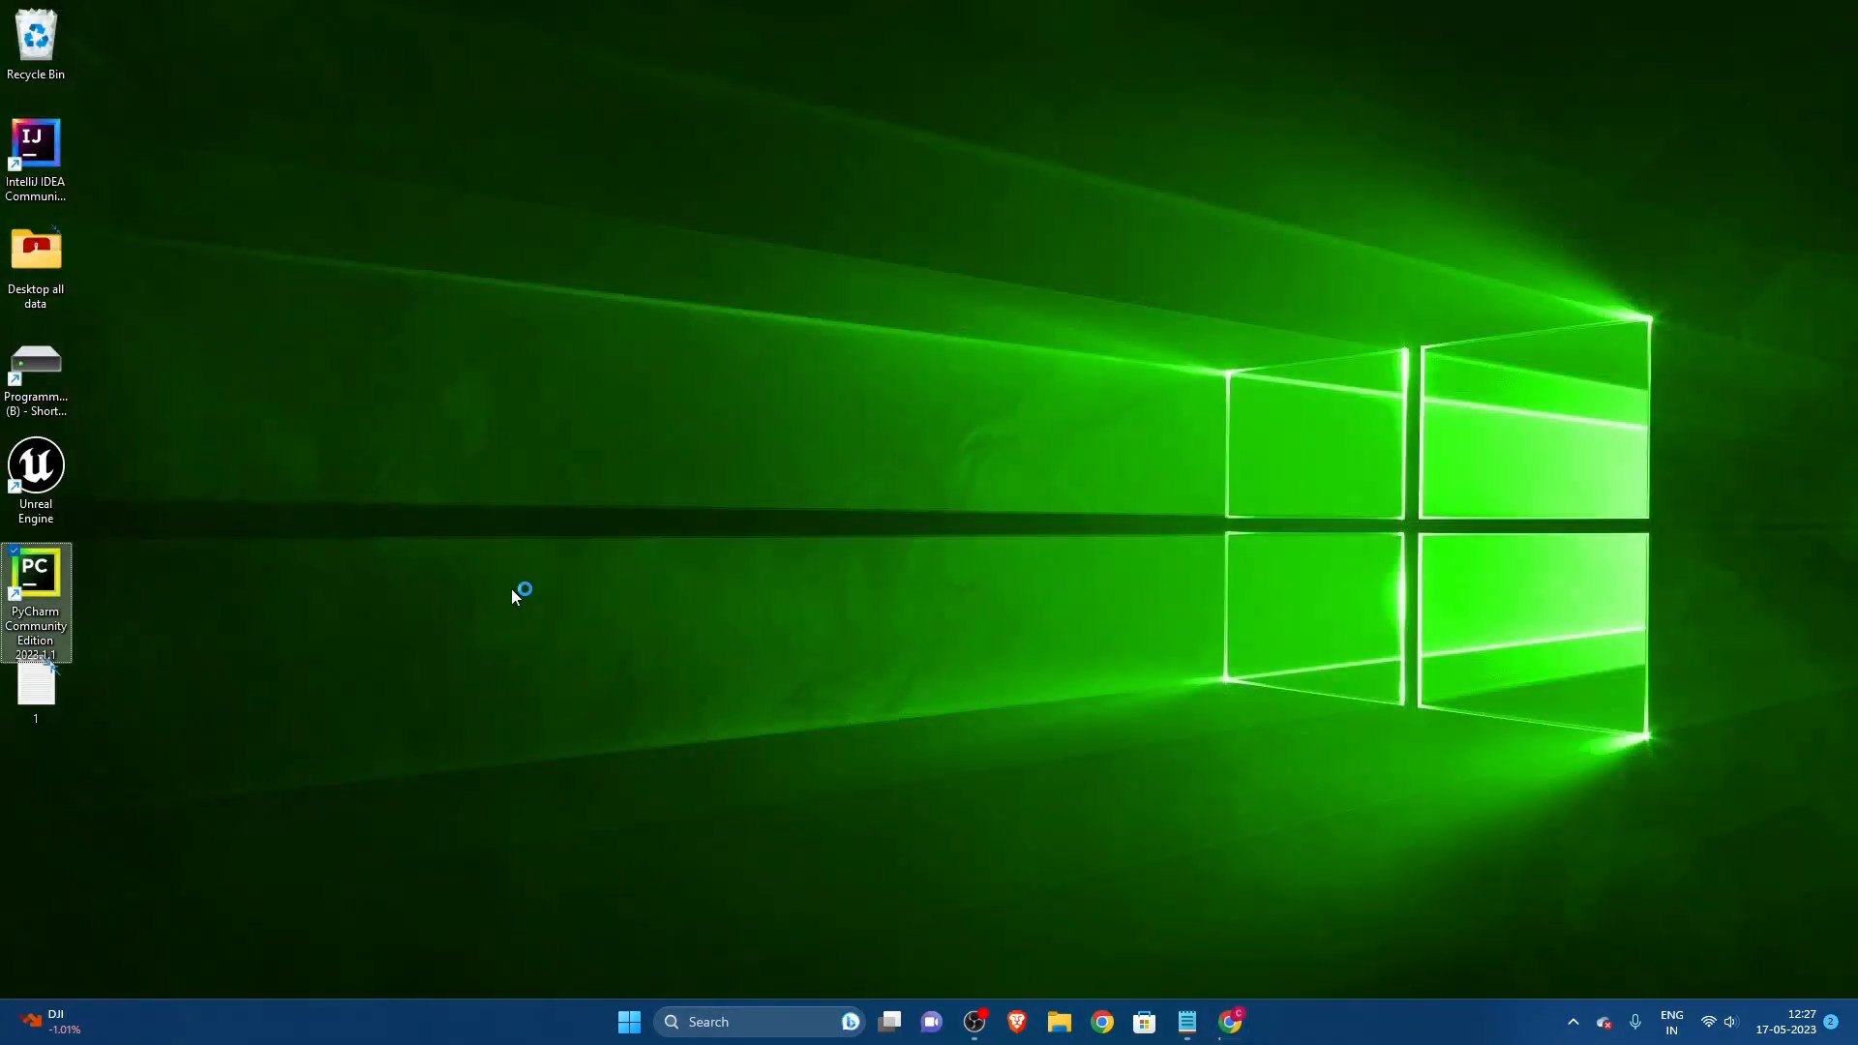
left_click(1122, 532)
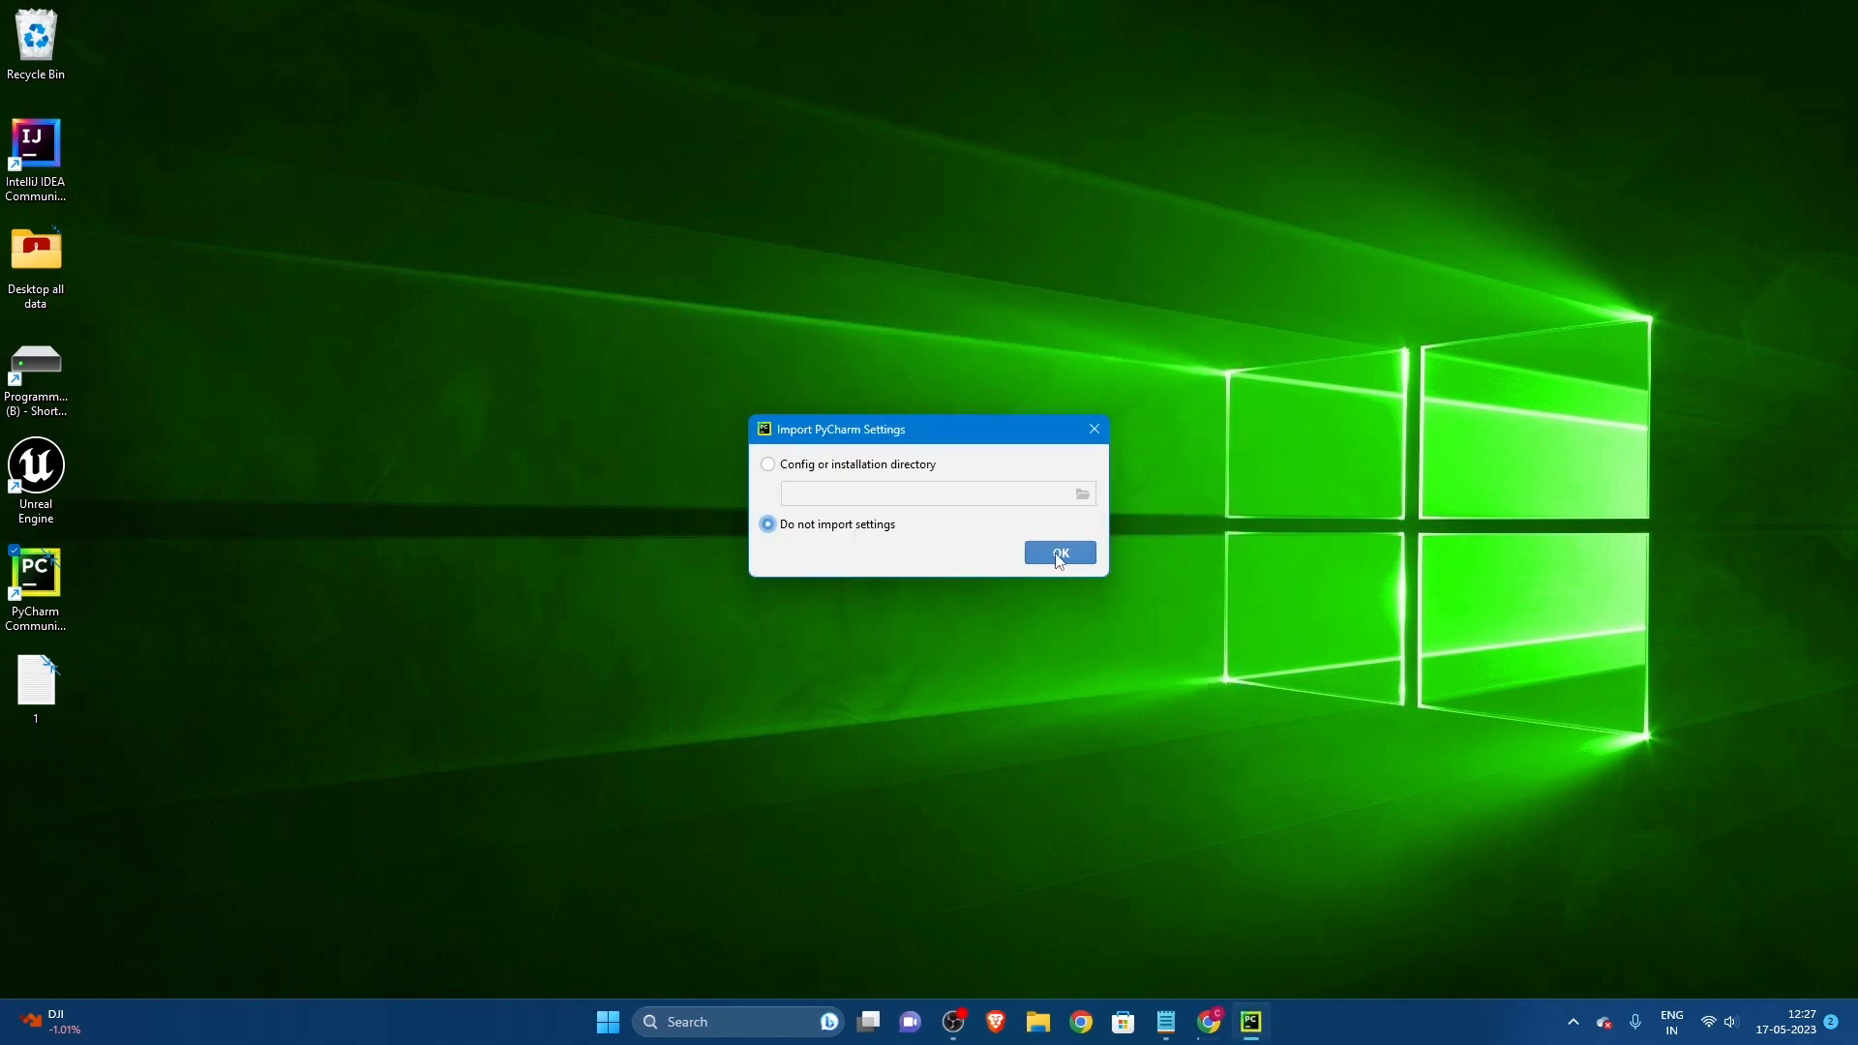
left_click(1090, 560)
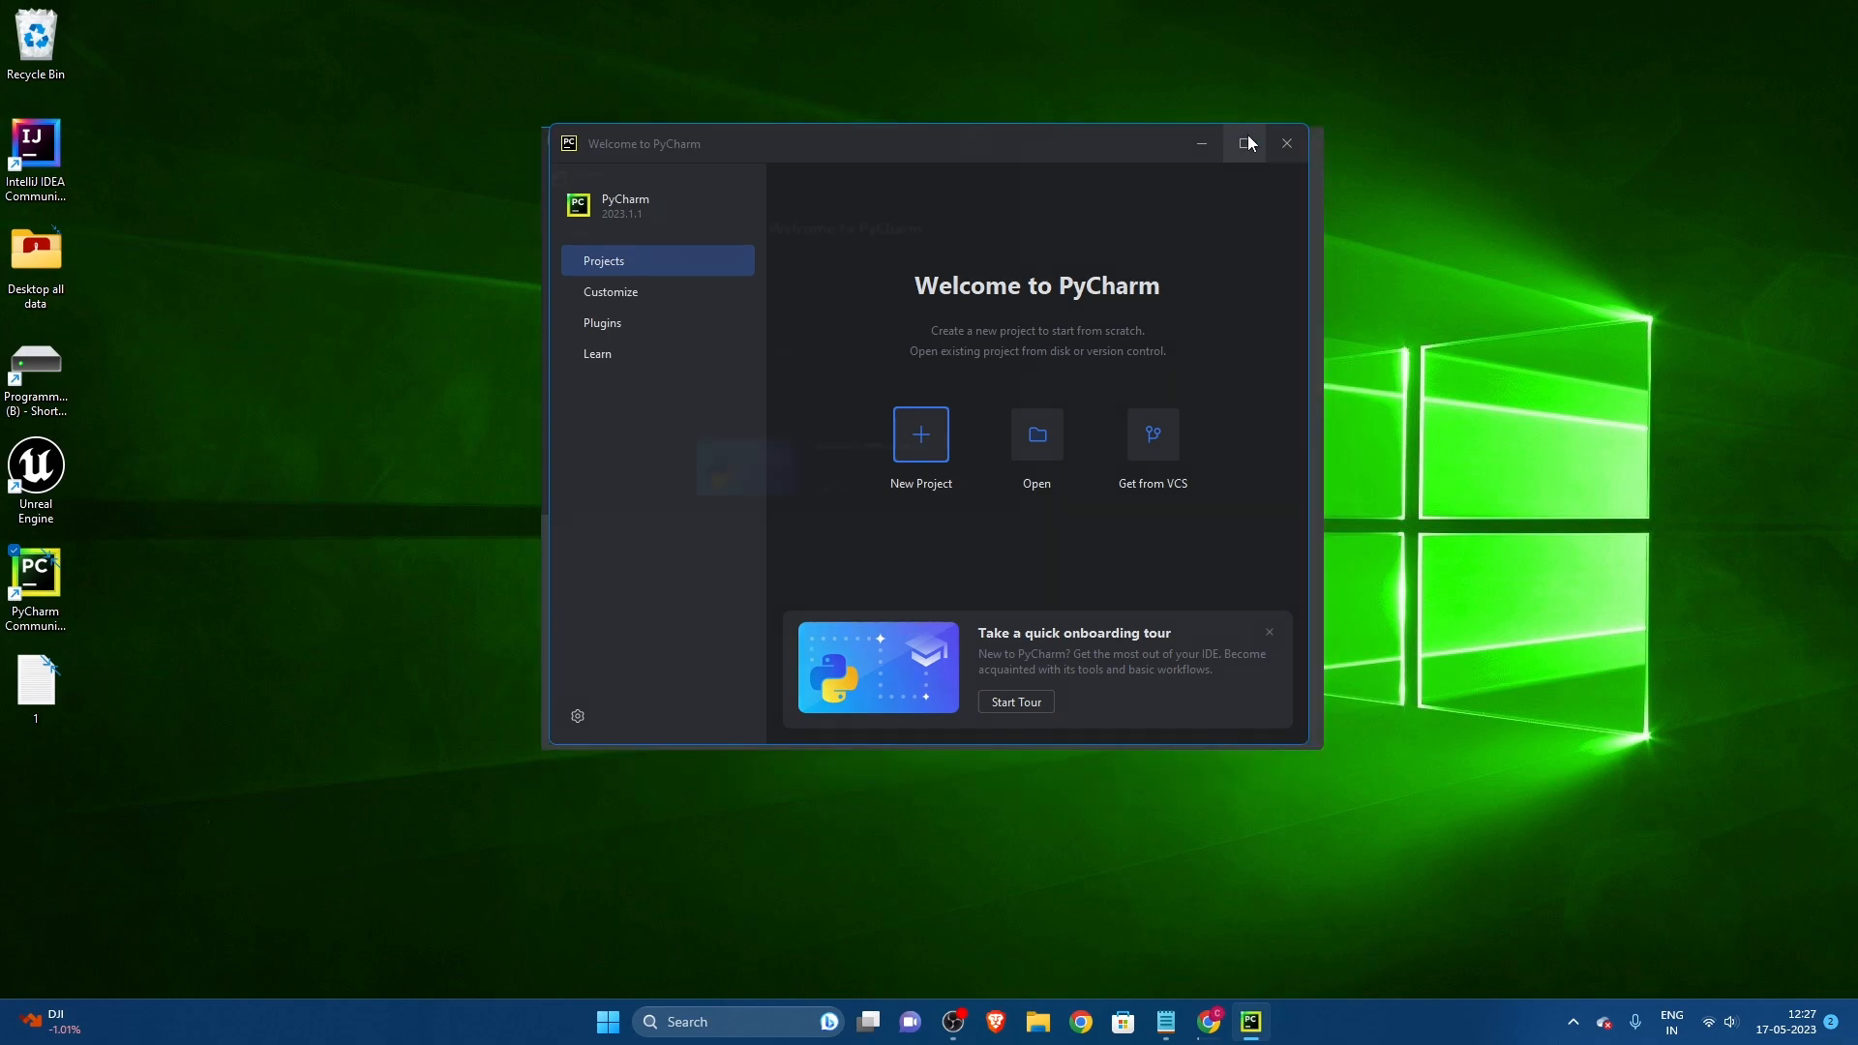
left_click(1245, 144)
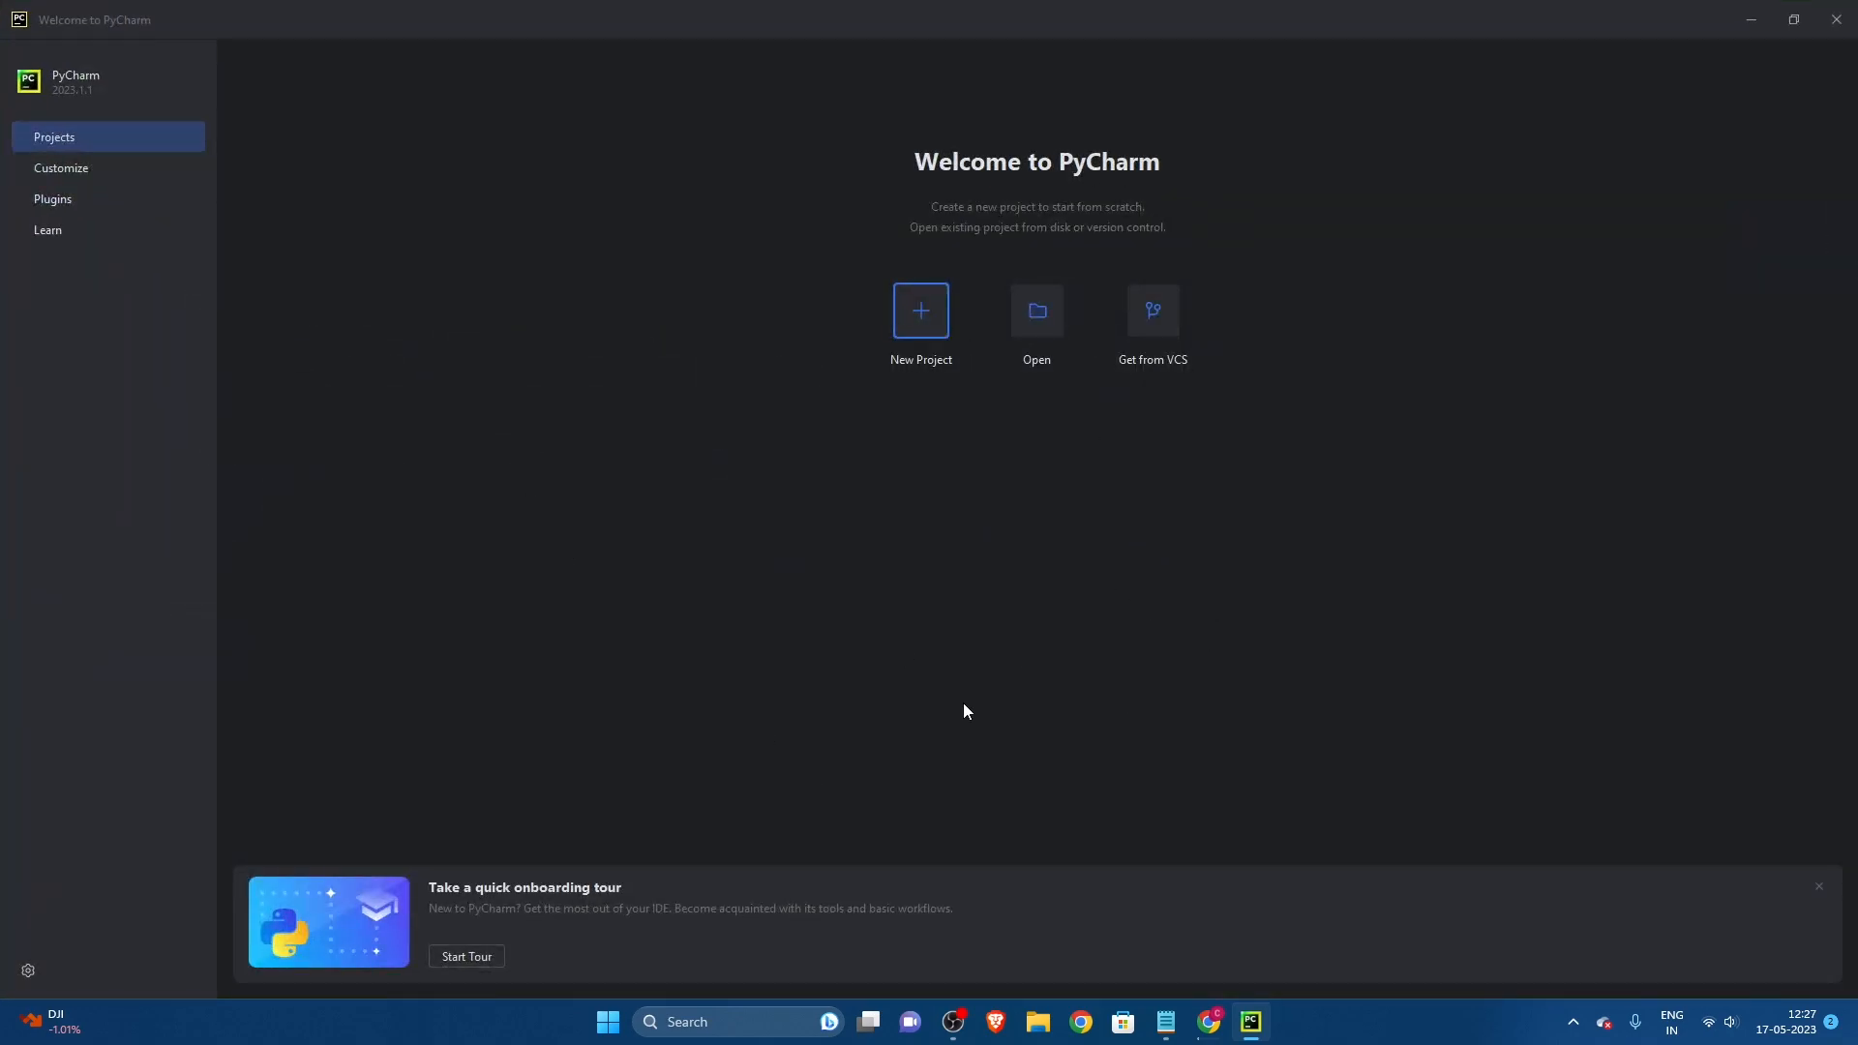
Step: Start a new project and replace the default folder name in its location with main.py
left_click(921, 323)
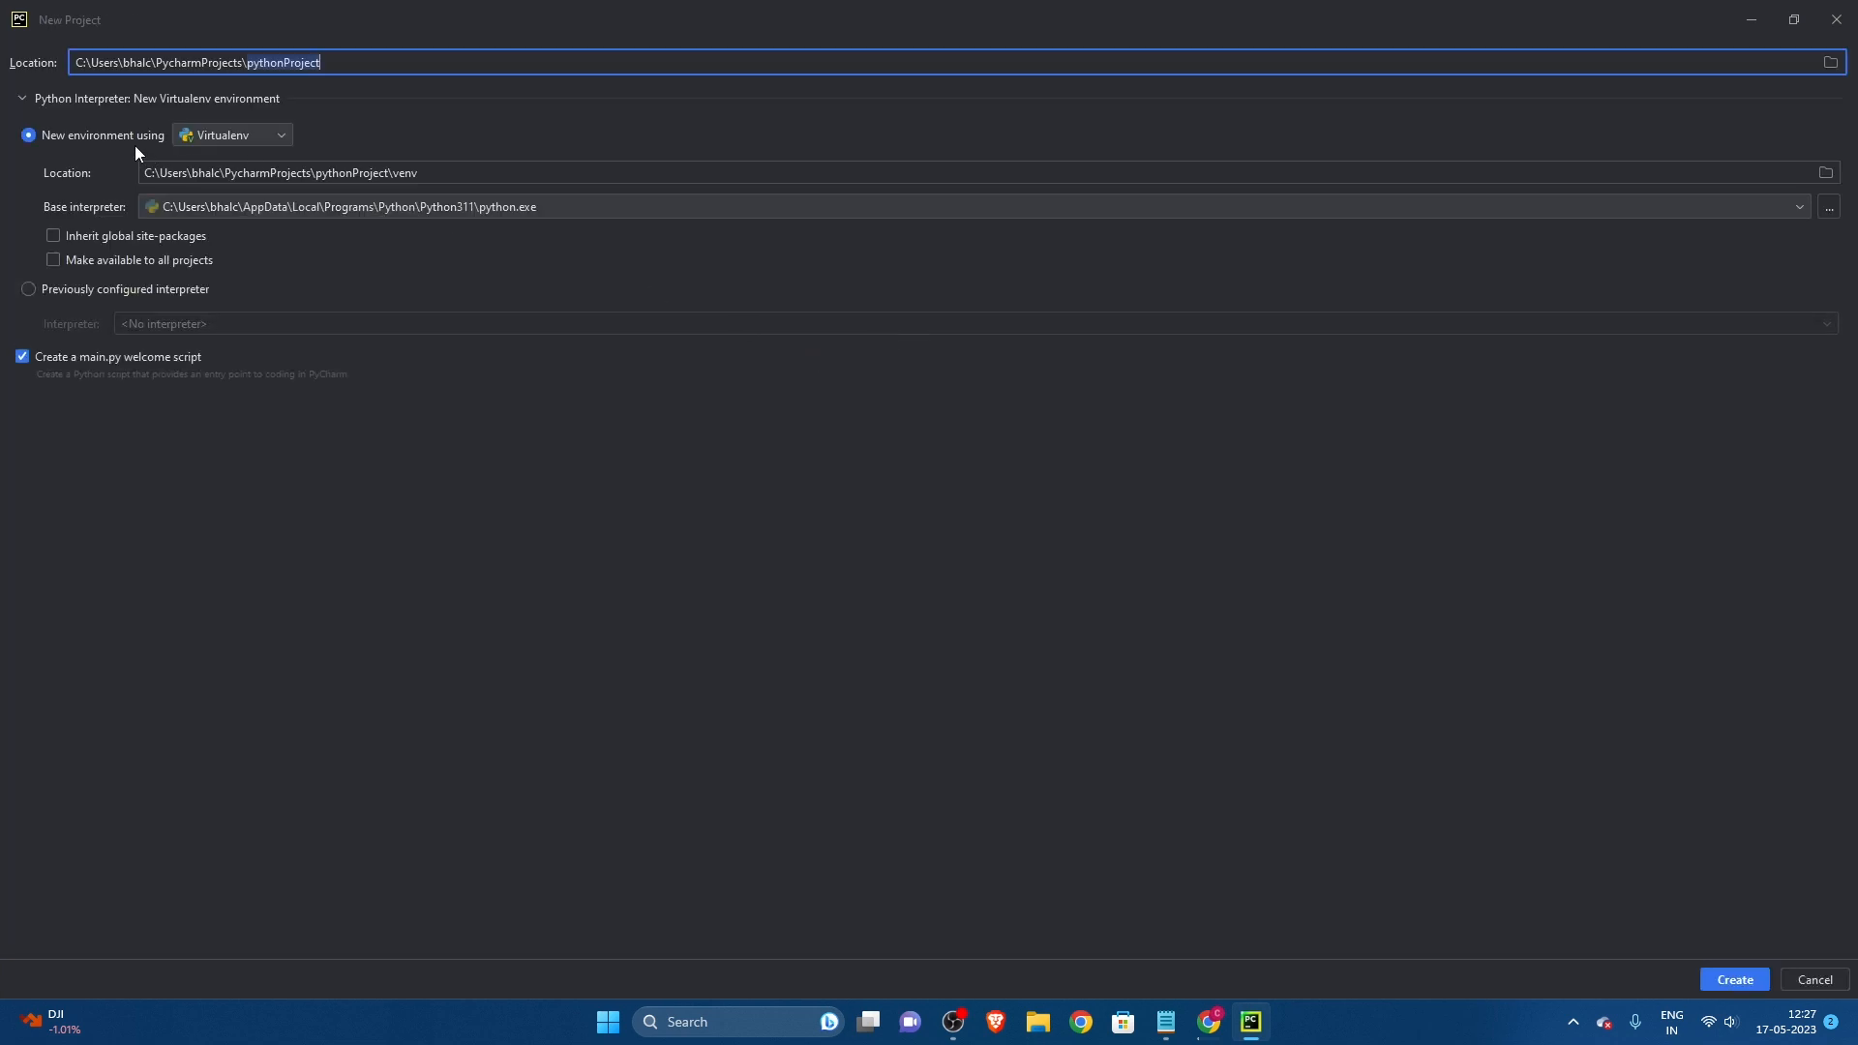
left_click_drag(346, 62, 247, 70)
type("man")
key("BackSpace")
type("in.py")
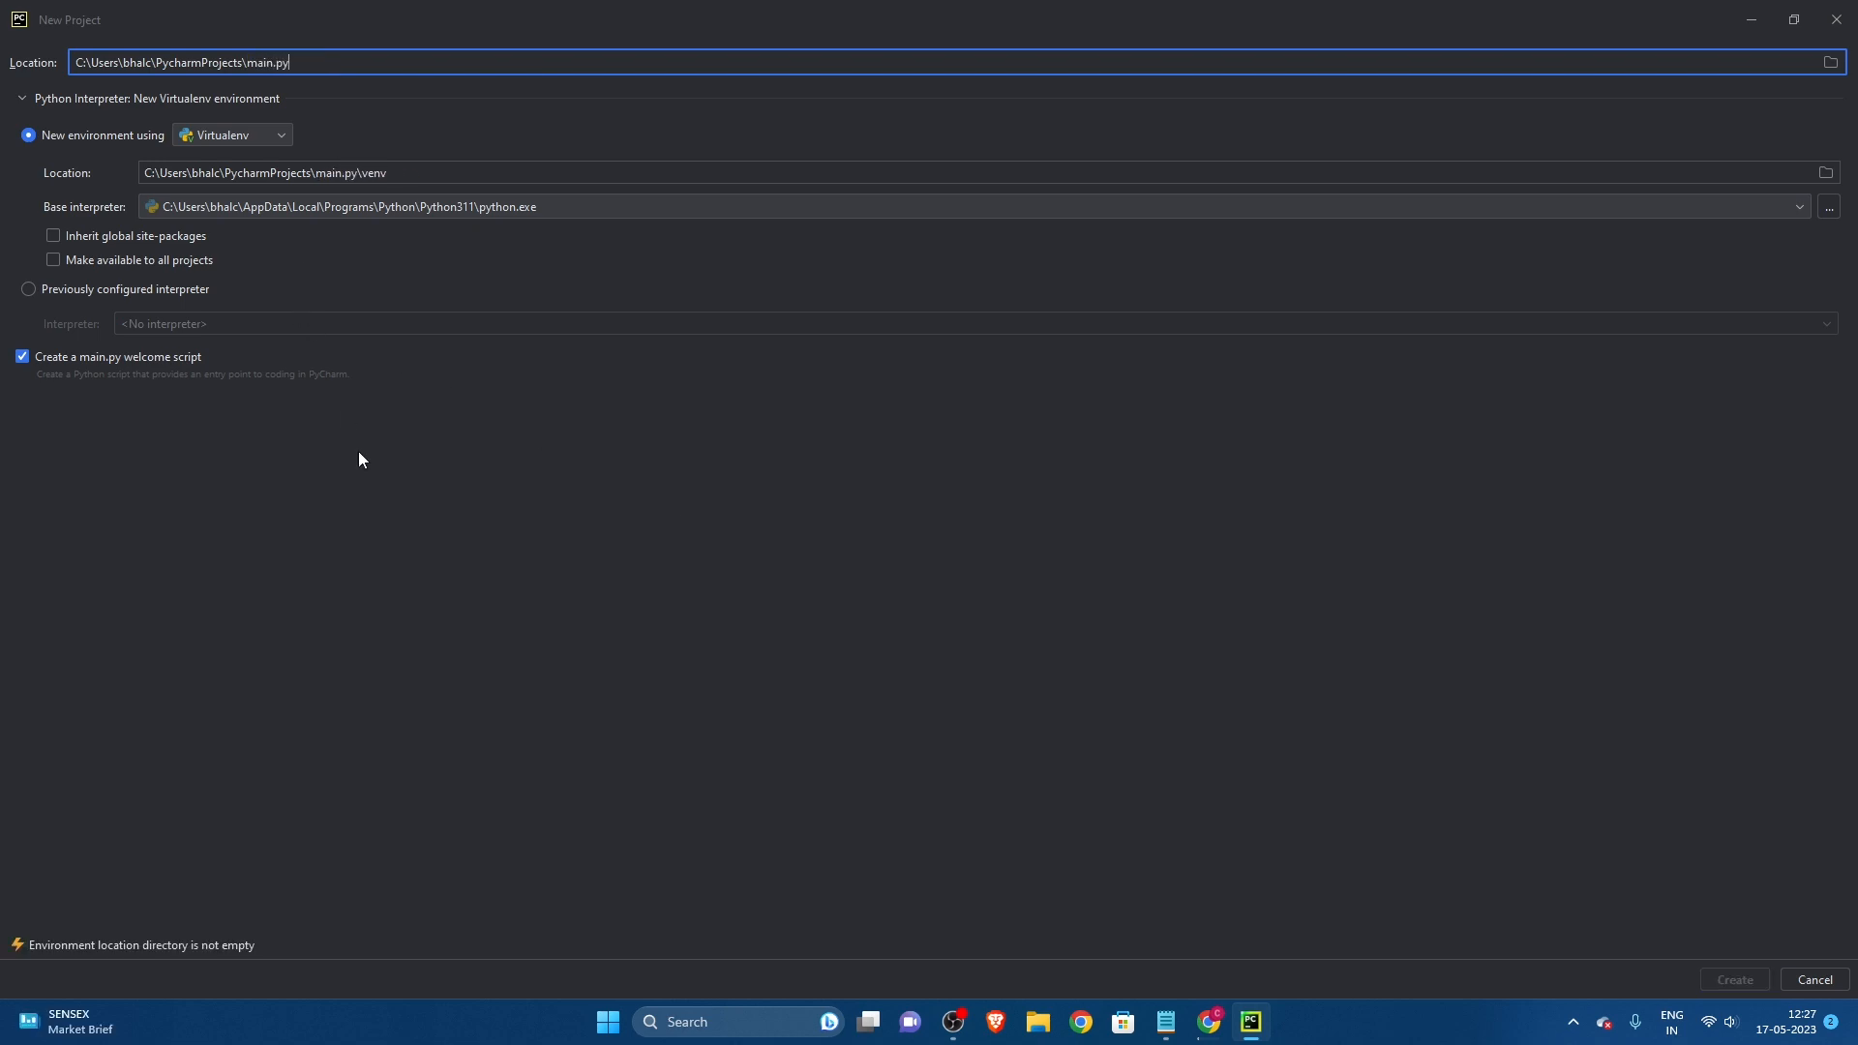
Step: Try the previously configured interpreter and other environment type options, returning to a new Virtualenv environment
left_click(30, 295)
left_click(30, 135)
left_click(211, 141)
left_click(220, 183)
left_click(248, 138)
left_click(237, 161)
Step: Shorten the project folder name to main and create the project with the main.py welcome script
left_click(336, 63)
key("BackSpace")
key("BackSpace")
key("BackSpace")
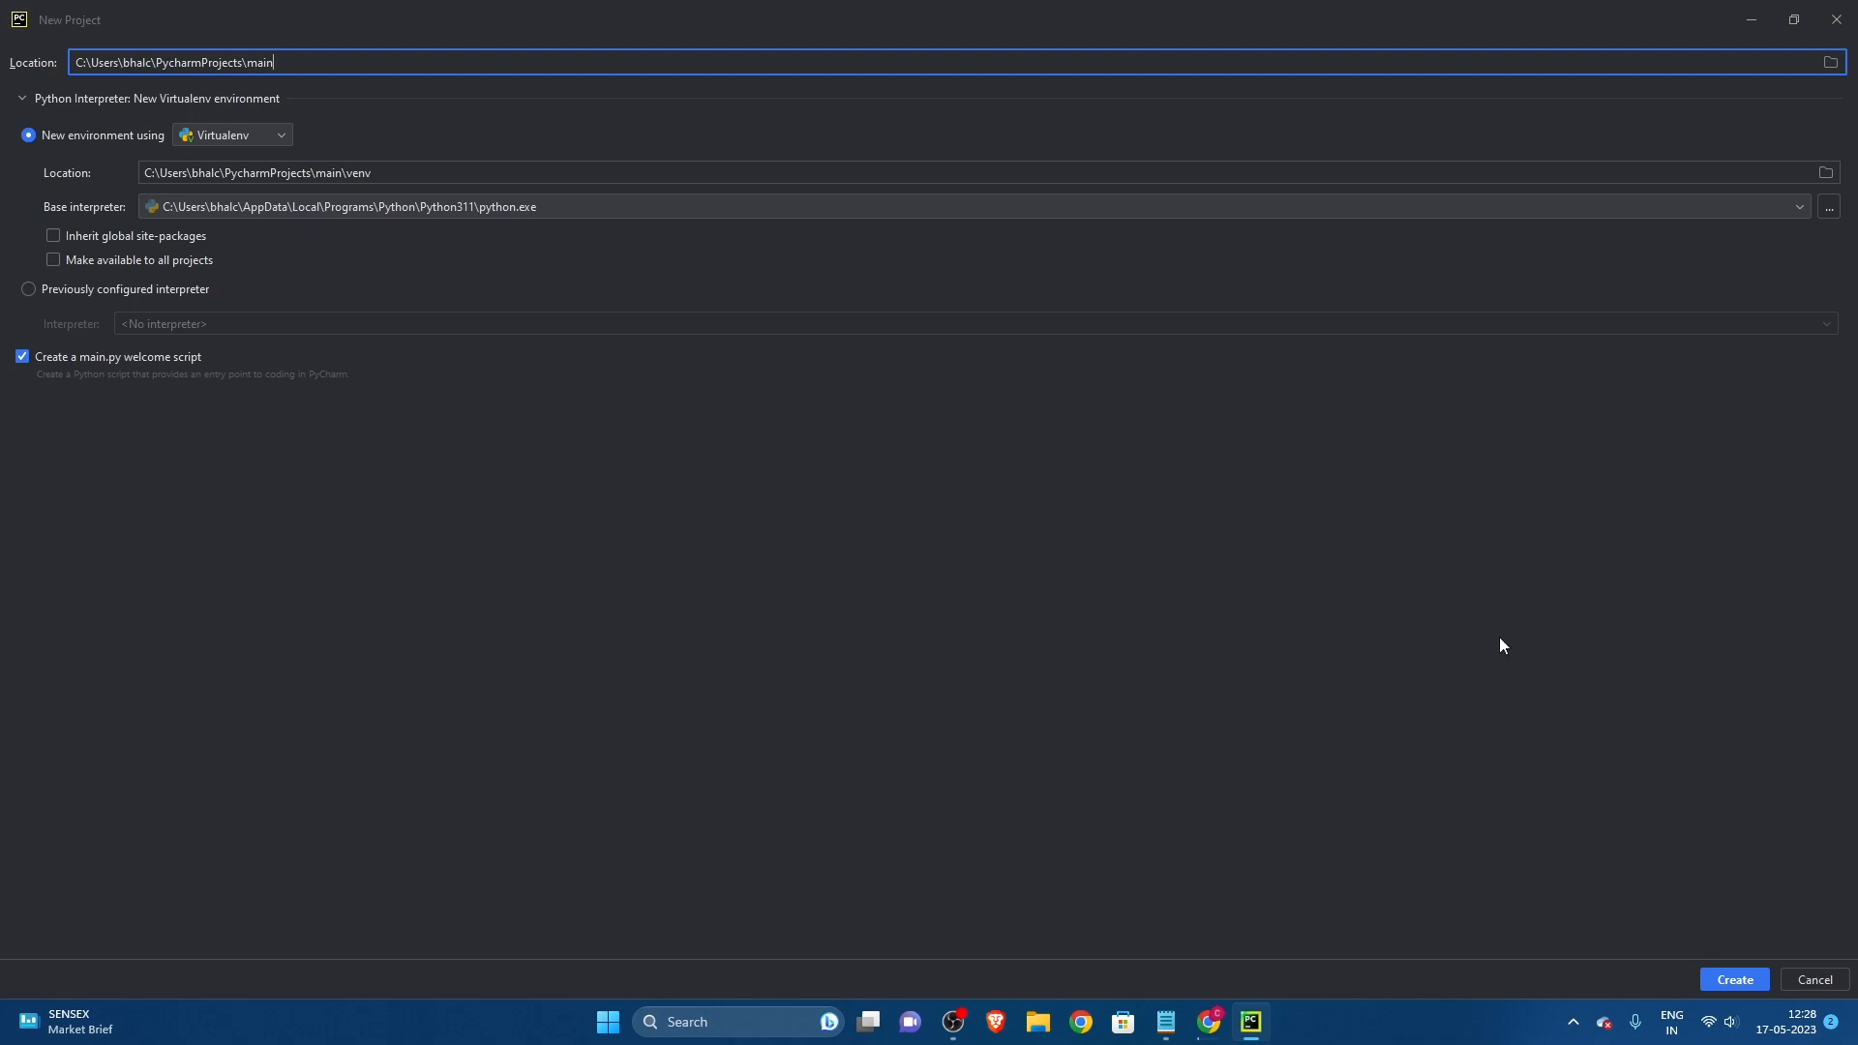
left_click(1735, 983)
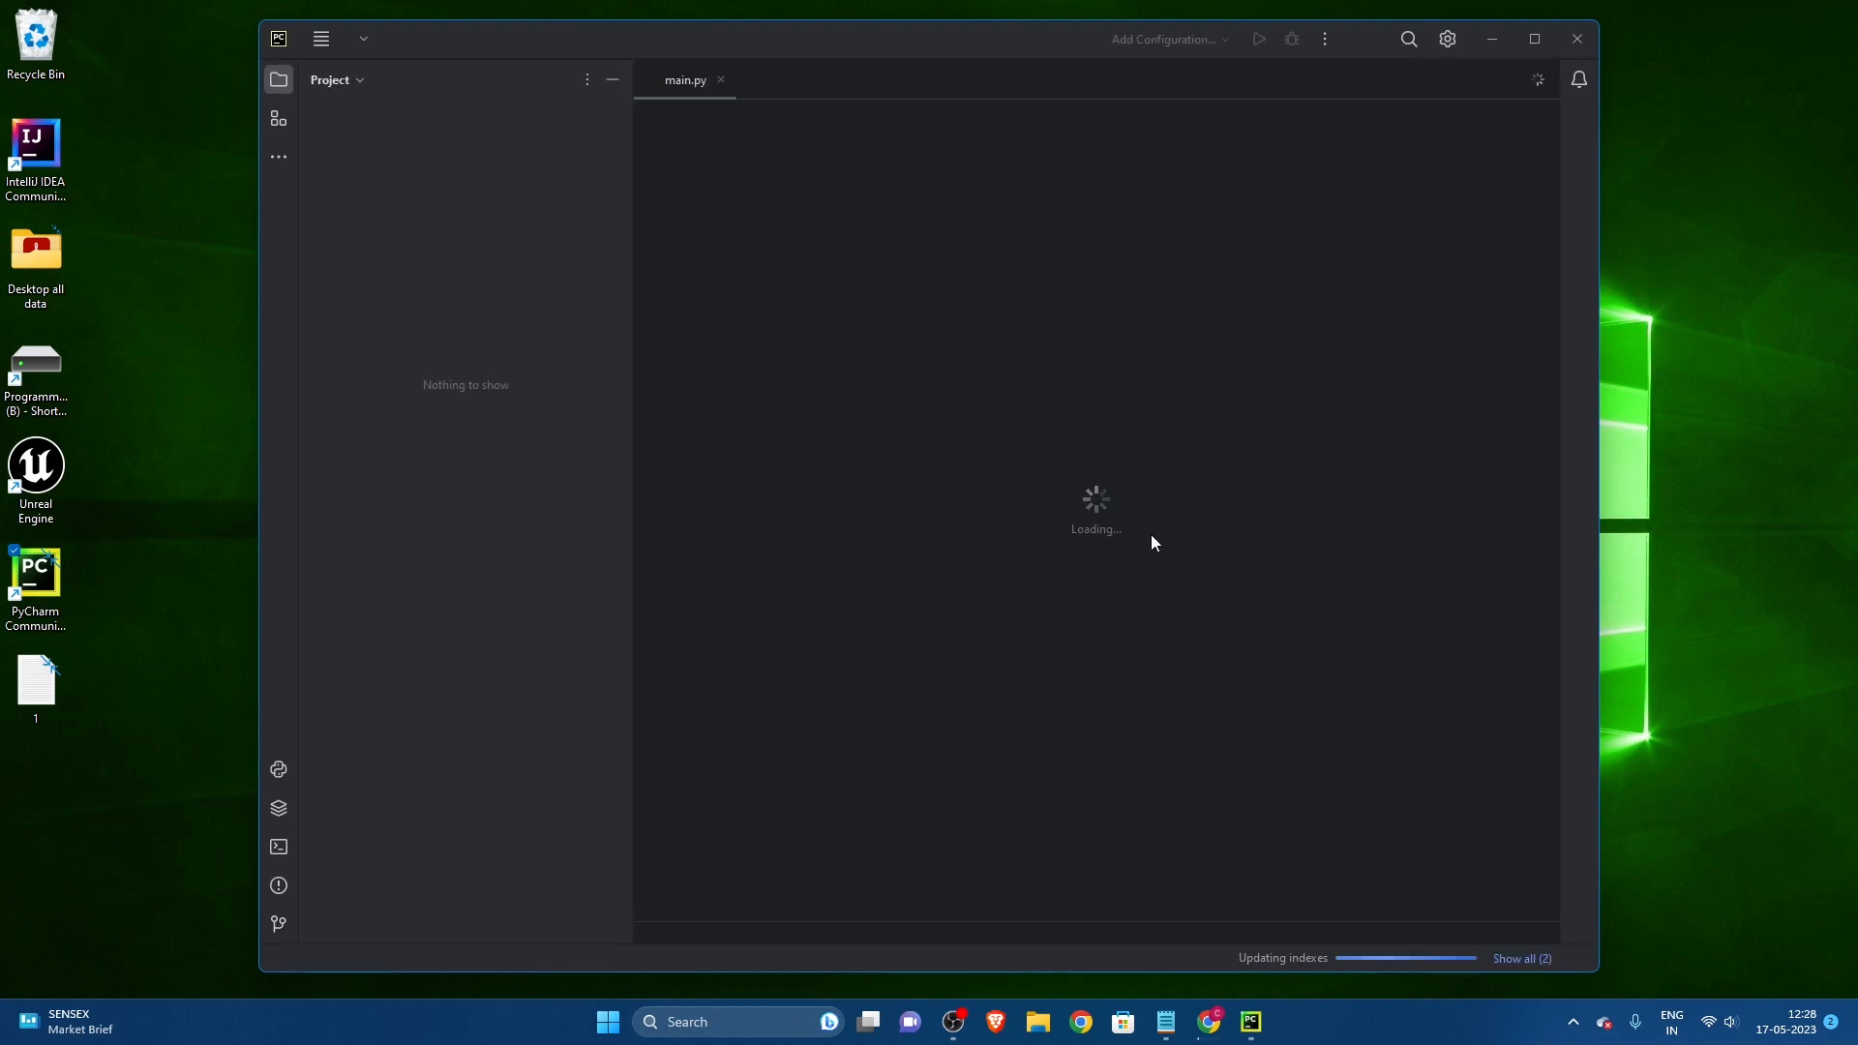
Step: Enlarge the project window and editor area, and delete all the sample code in main.py
left_click(1535, 39)
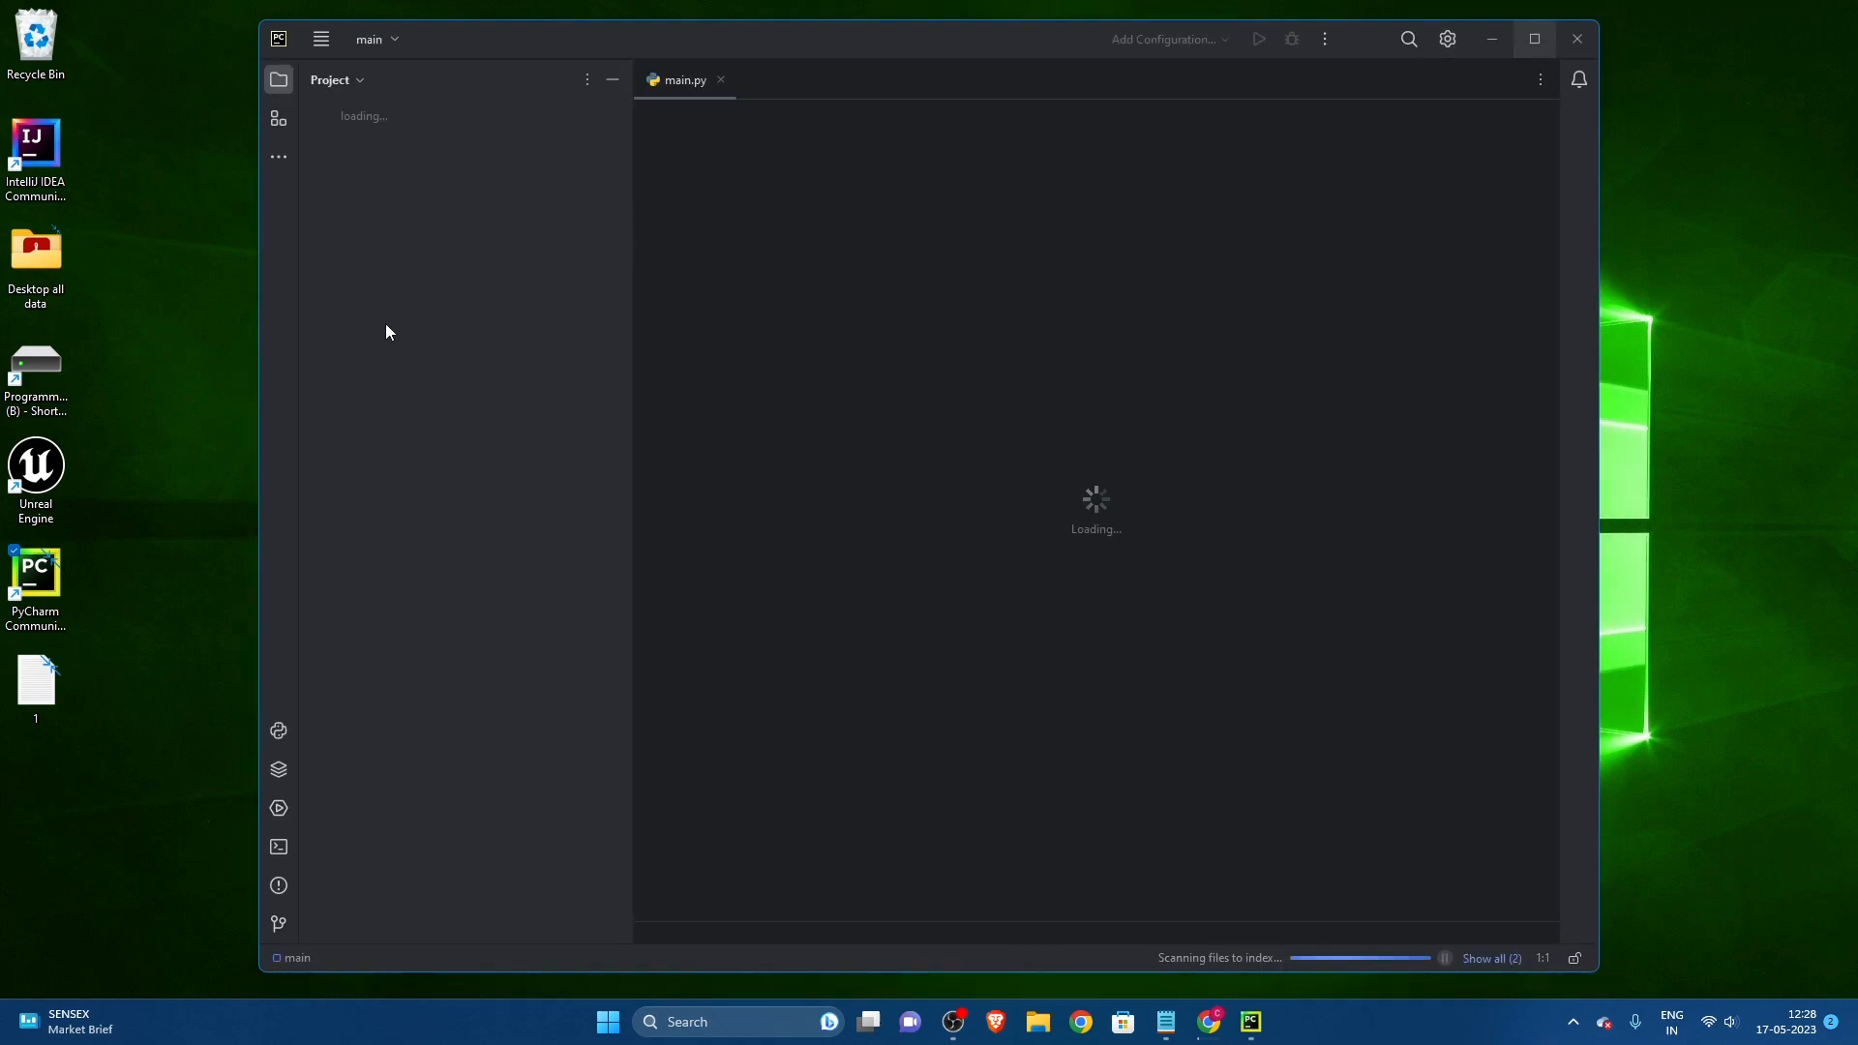
left_click_drag(374, 417, 276, 423)
key("ctrl+a")
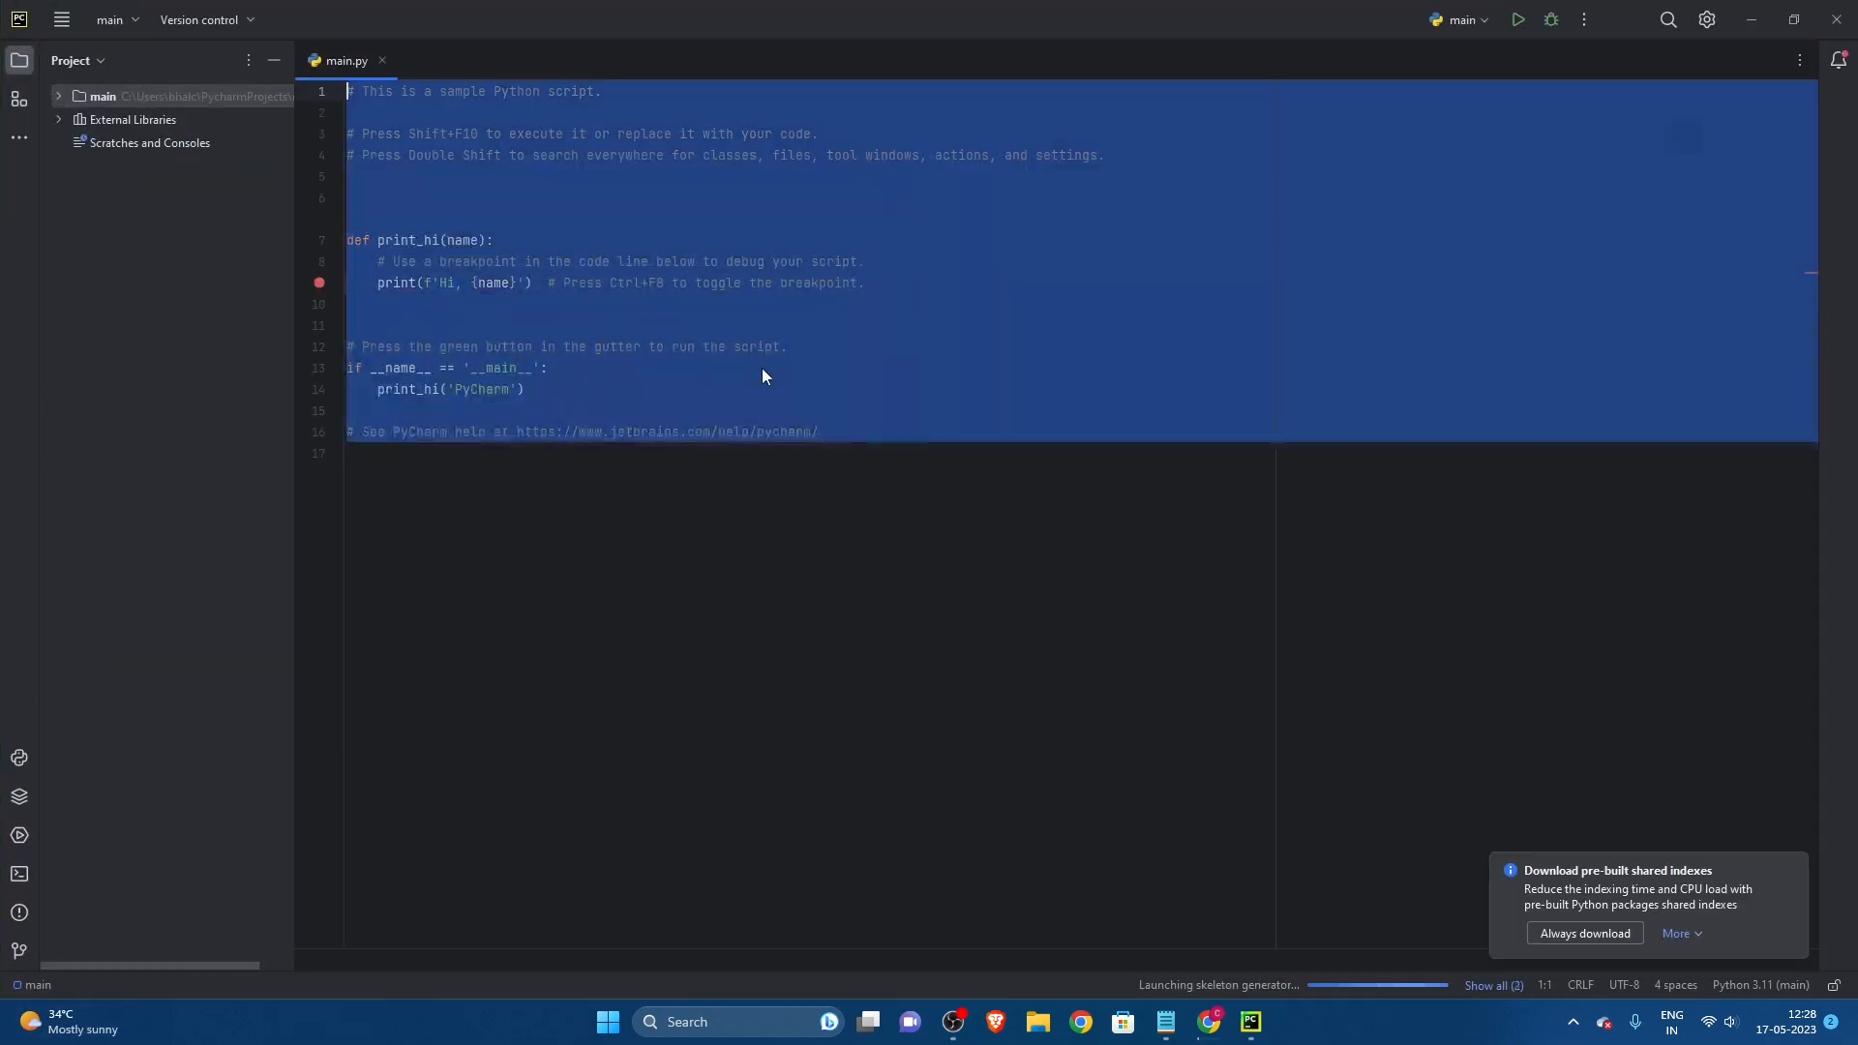
key("BackSpace")
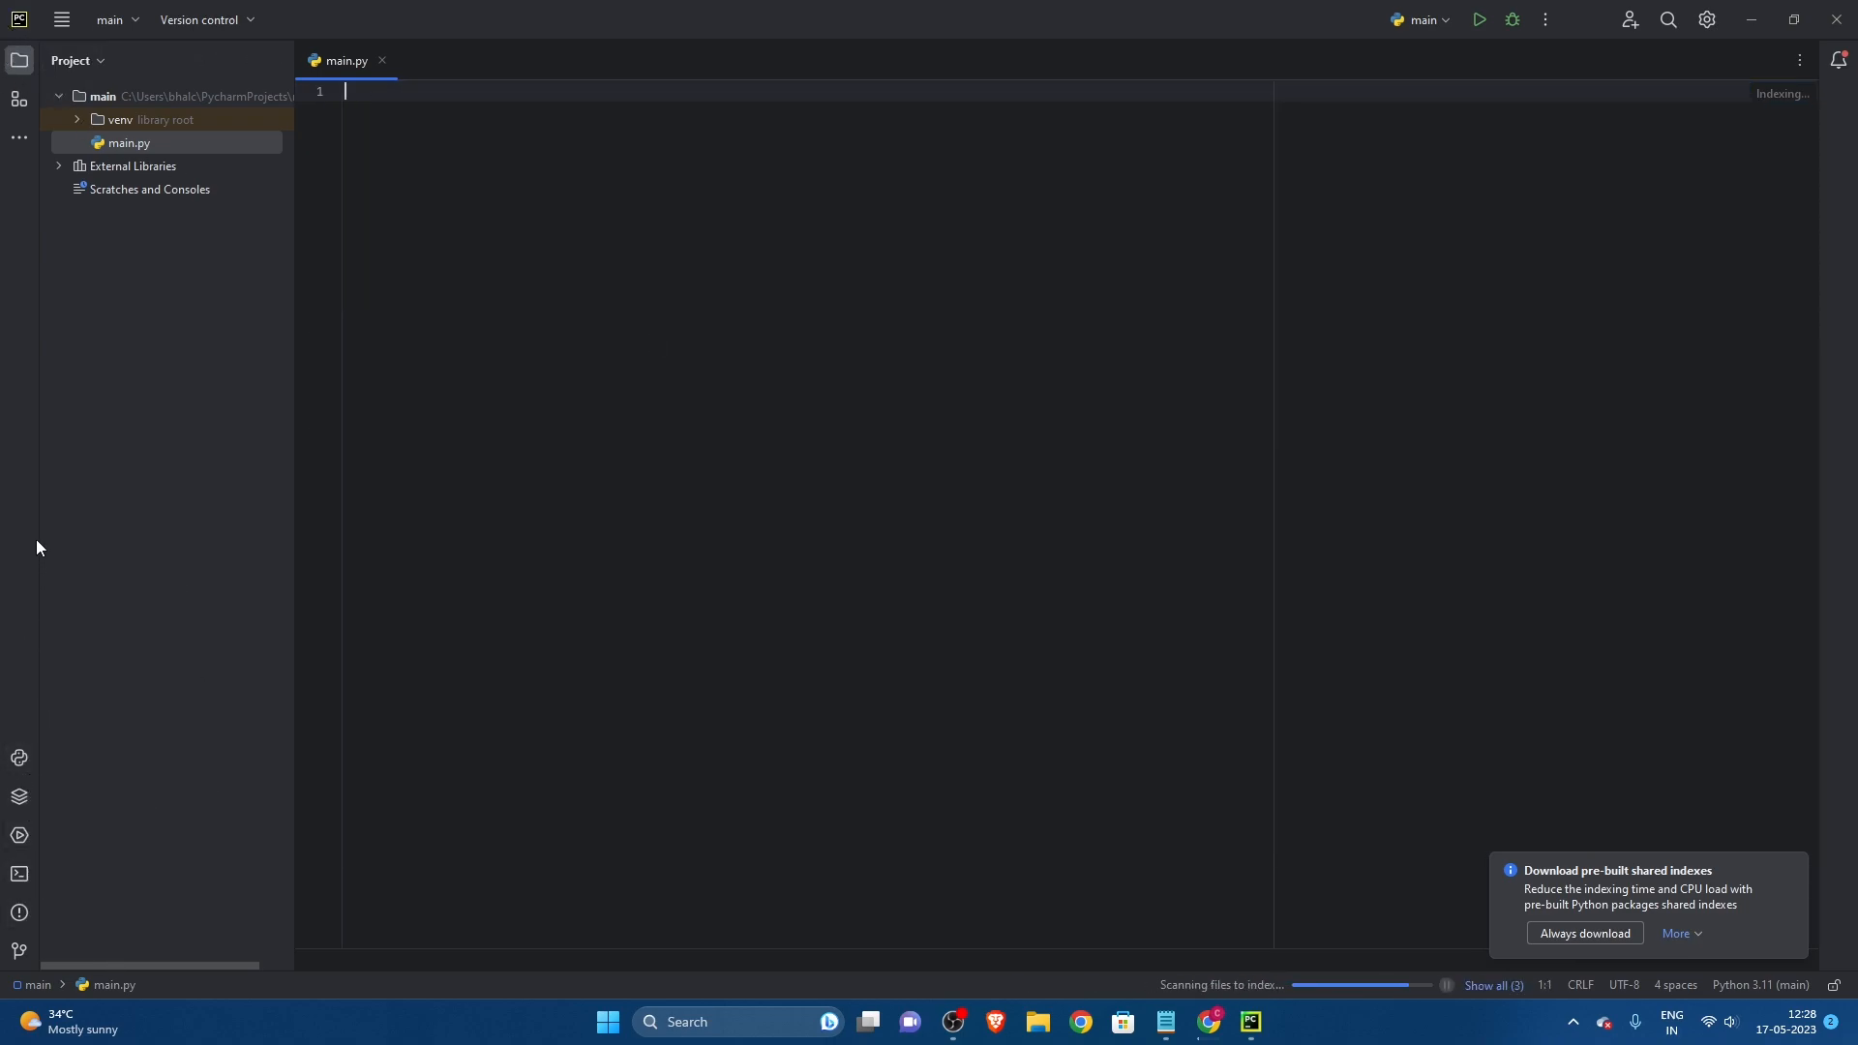
Step: Enable "Change font size with Ctrl+Mouse Wheel" in the general editor settings and save the settings
left_click(1705, 21)
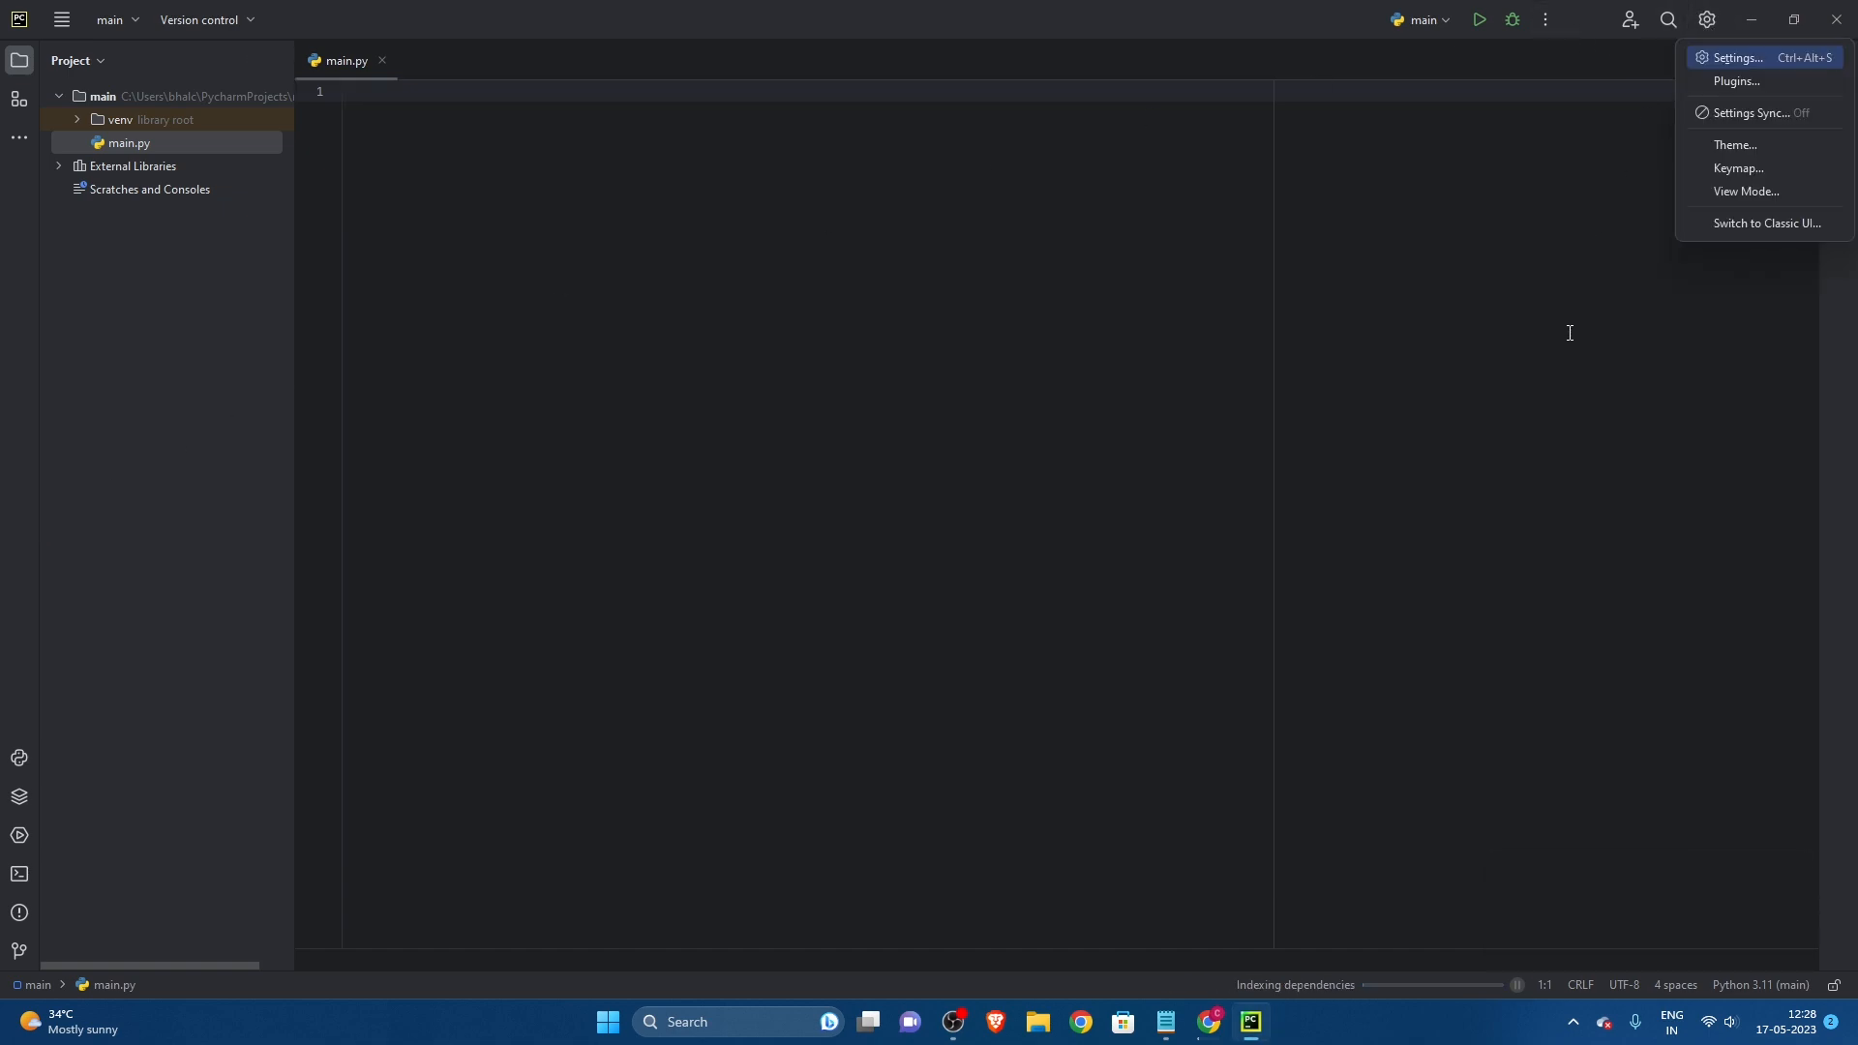
left_click(1733, 64)
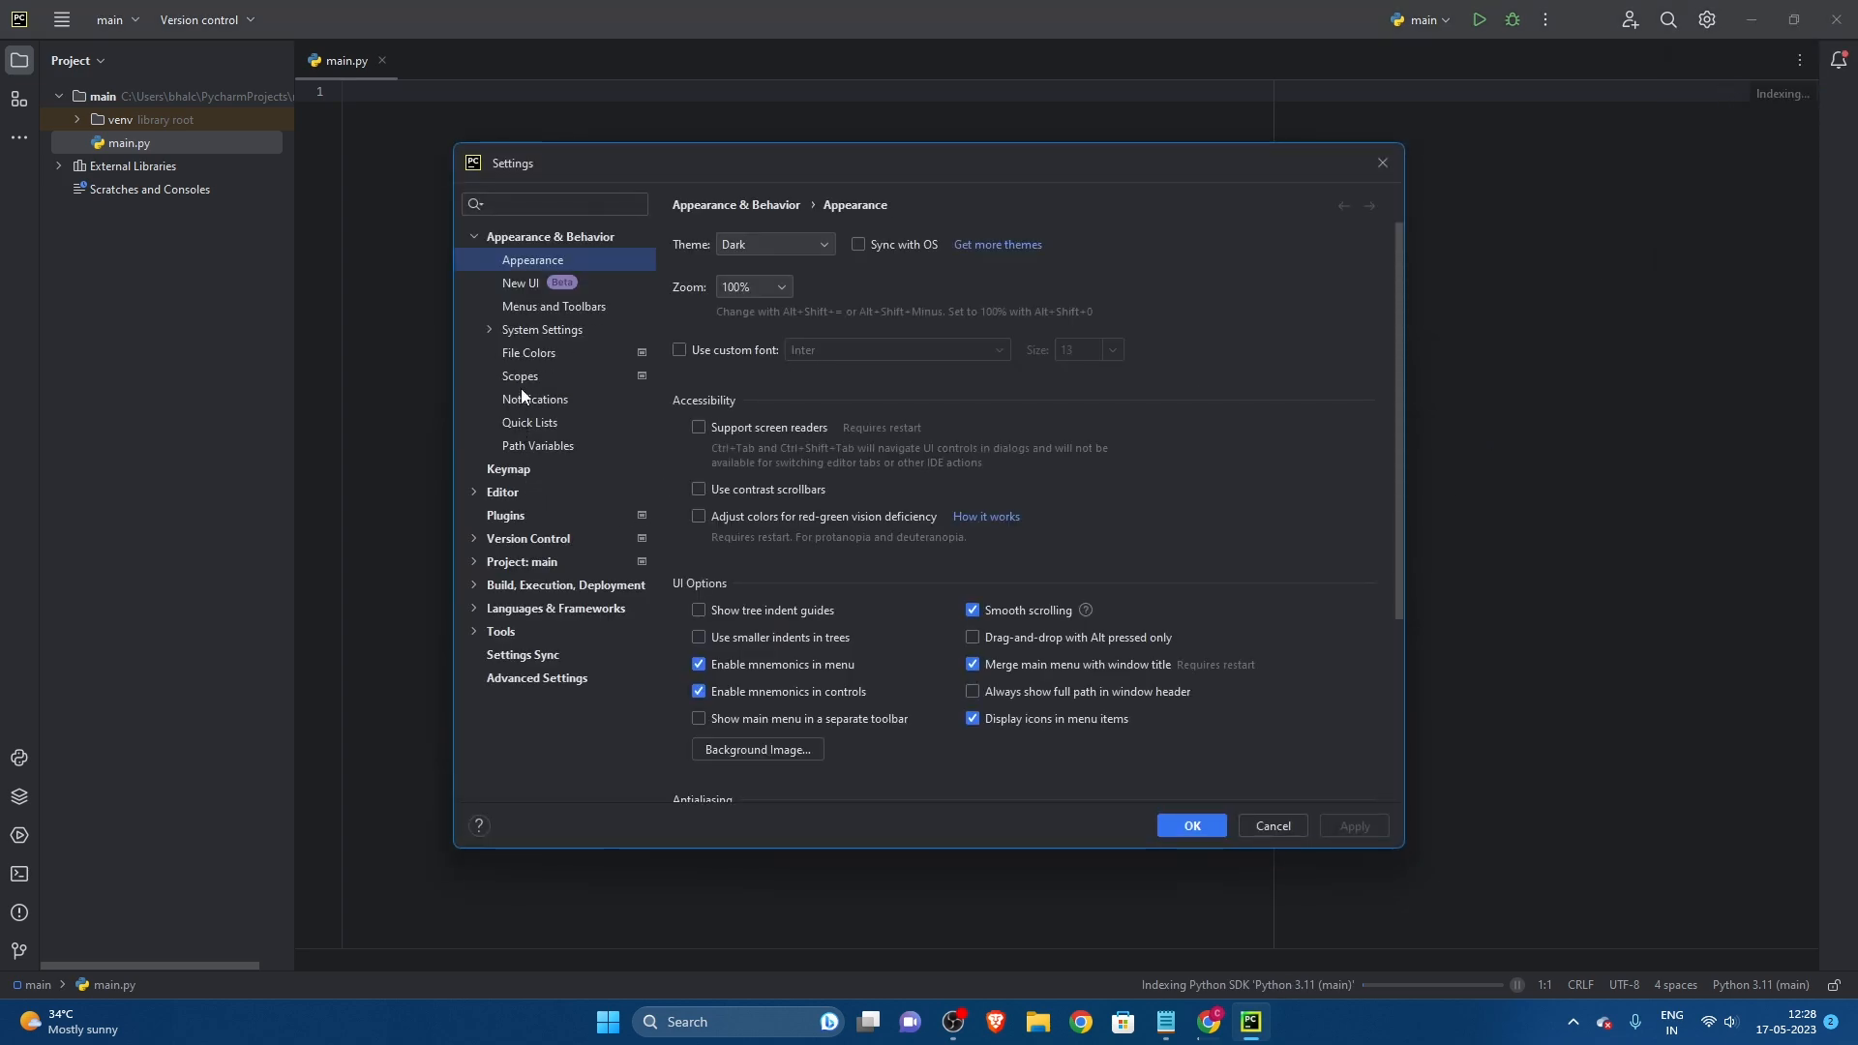
left_click(491, 499)
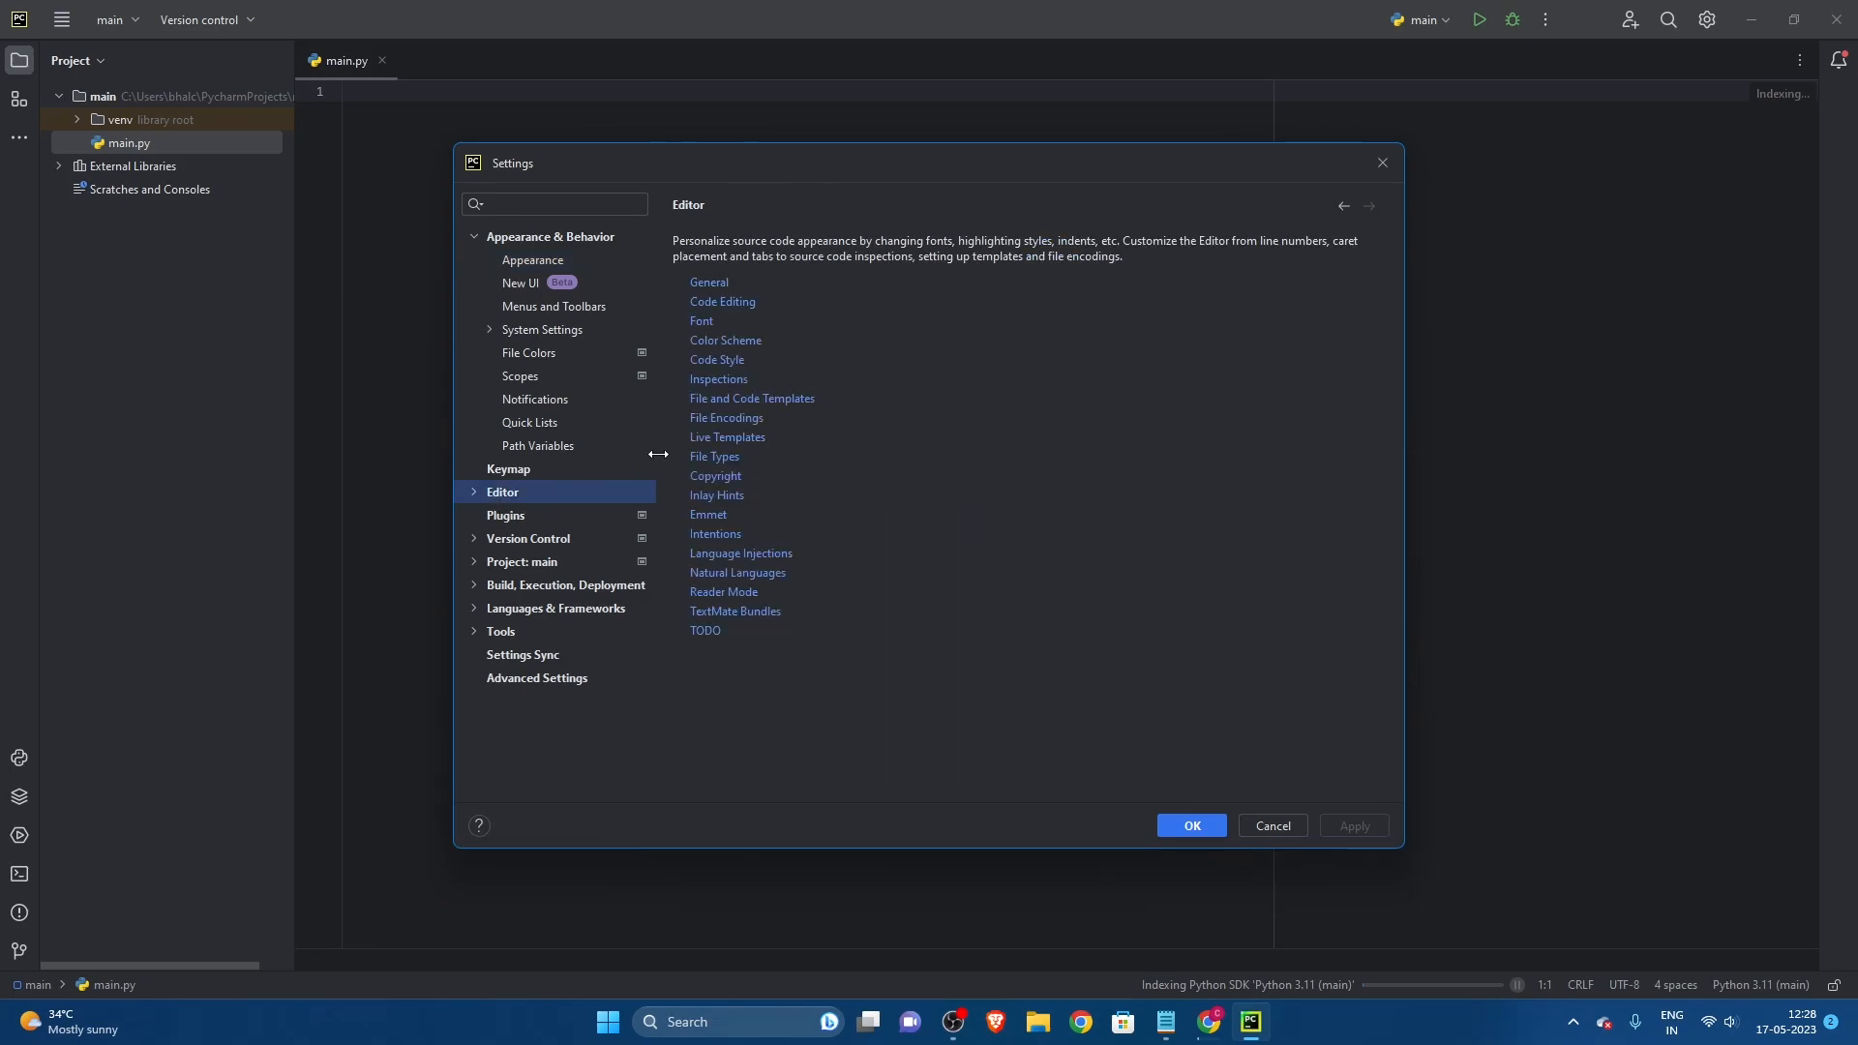
left_click(711, 283)
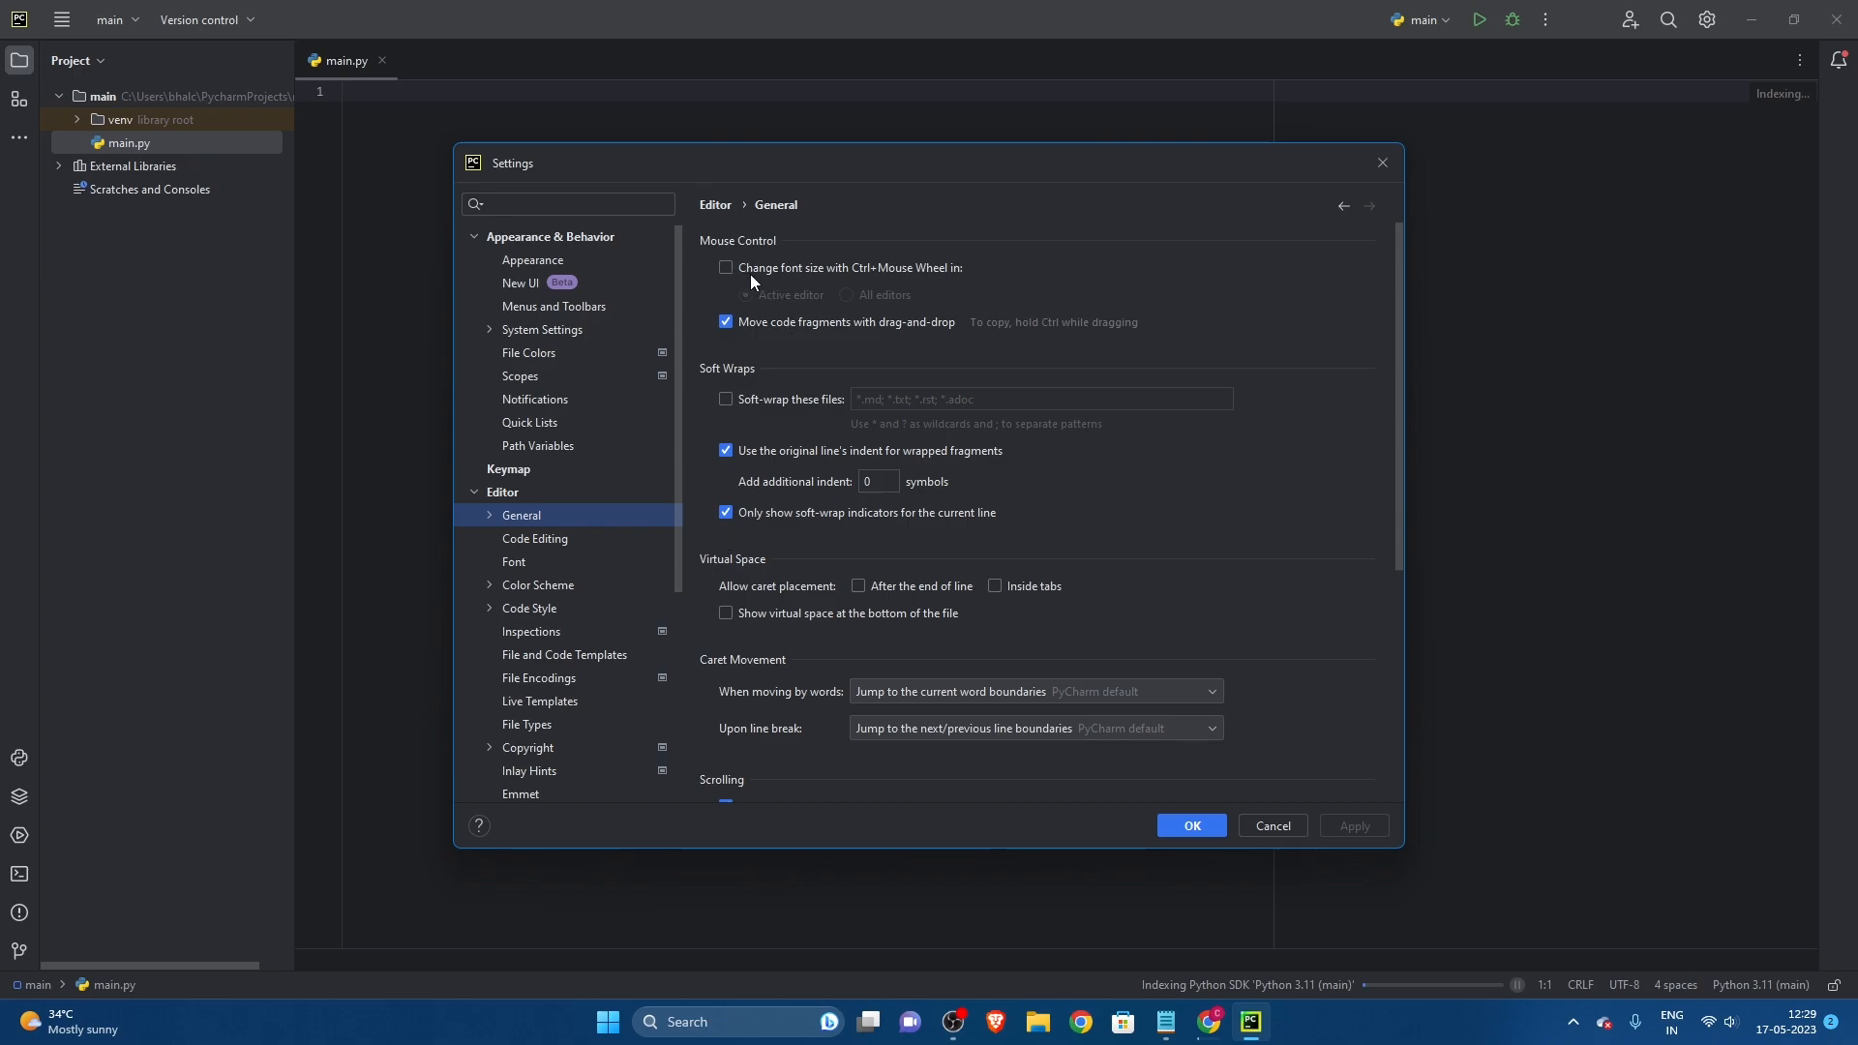
left_click(726, 269)
left_click(1361, 825)
left_click(1187, 821)
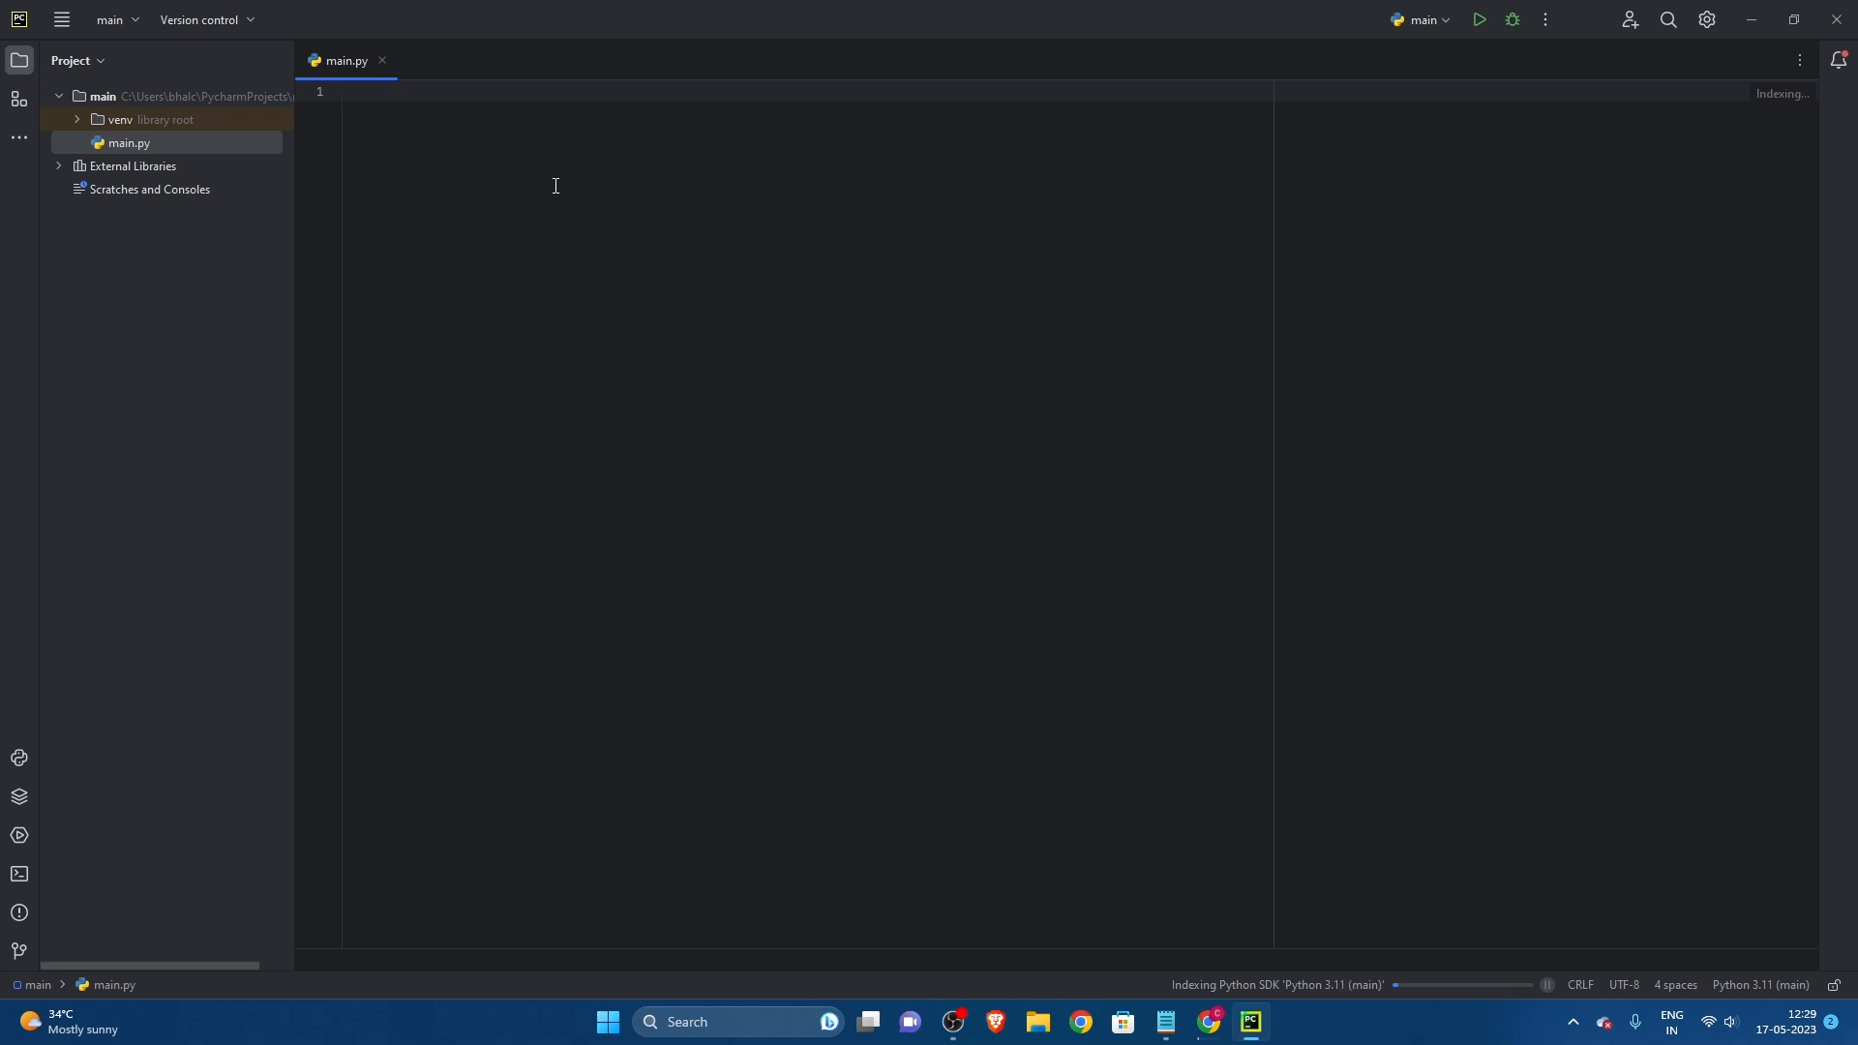
Step: Write print("Hello World") on line 1 of main.py
type("pr")
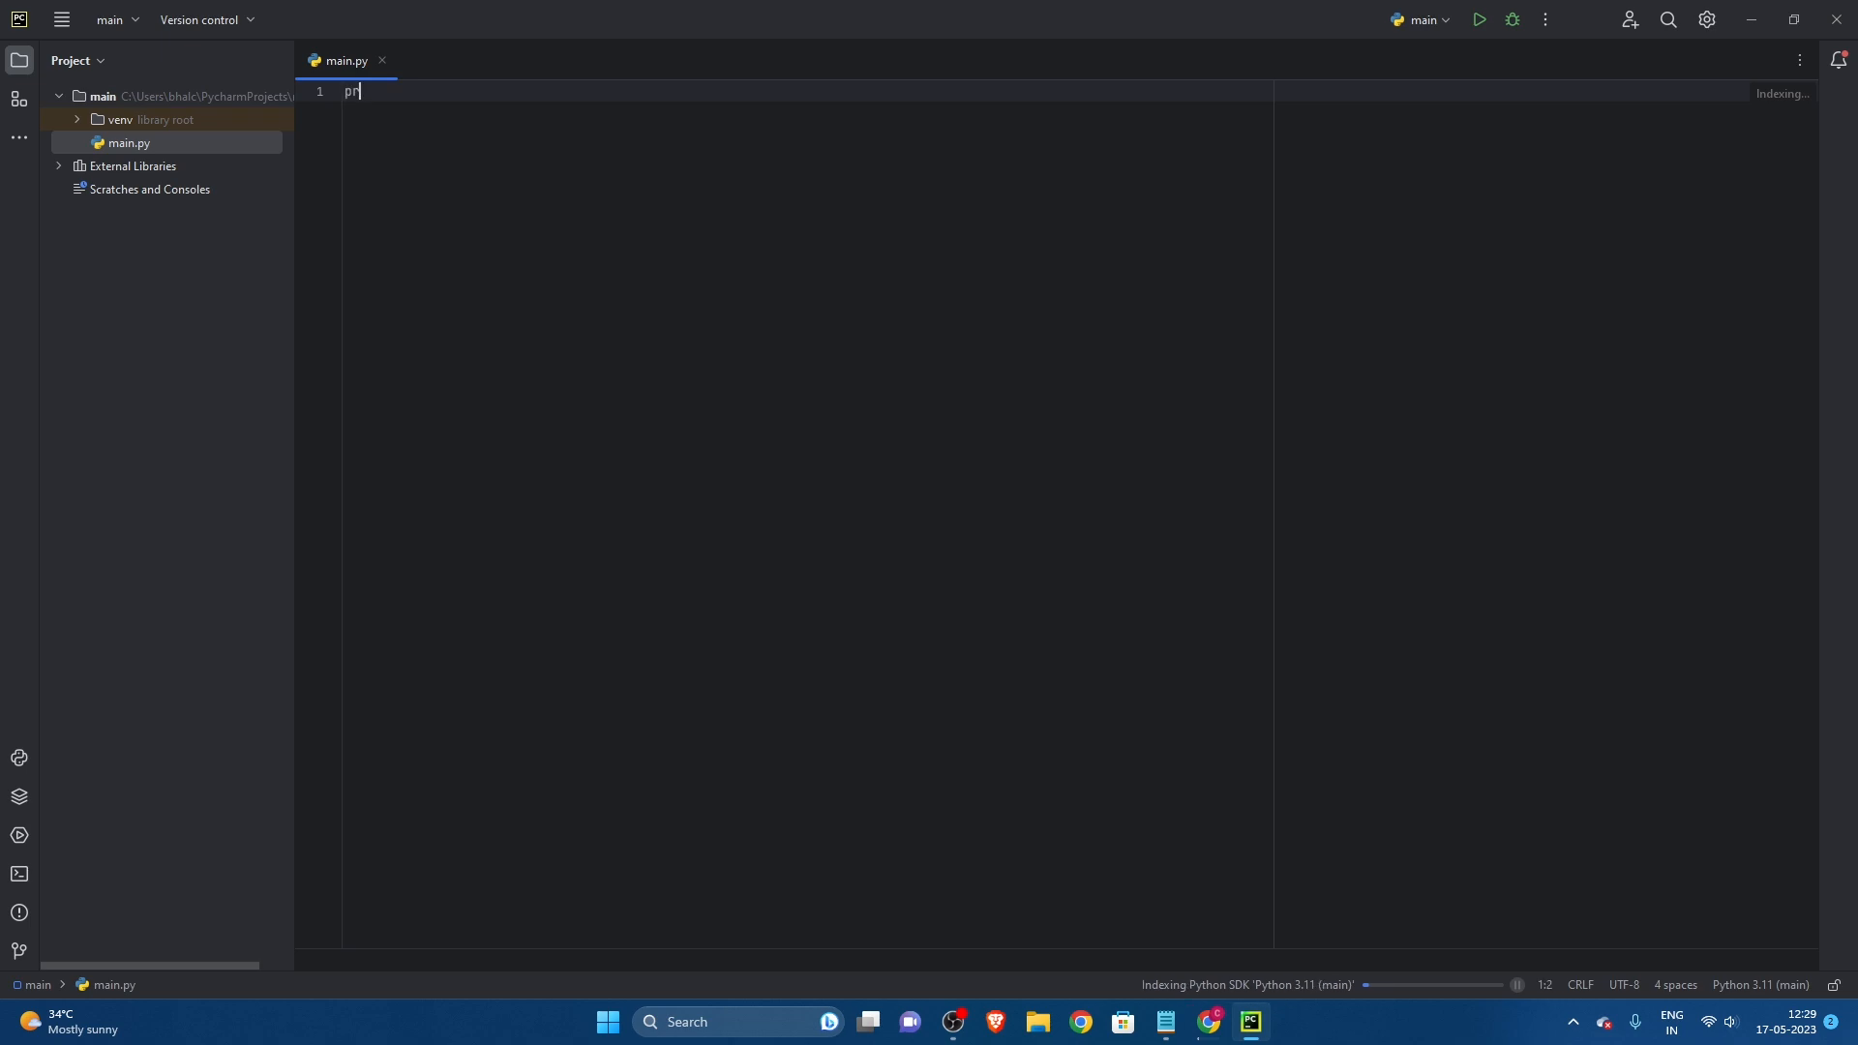
type("int(\"Hello World")
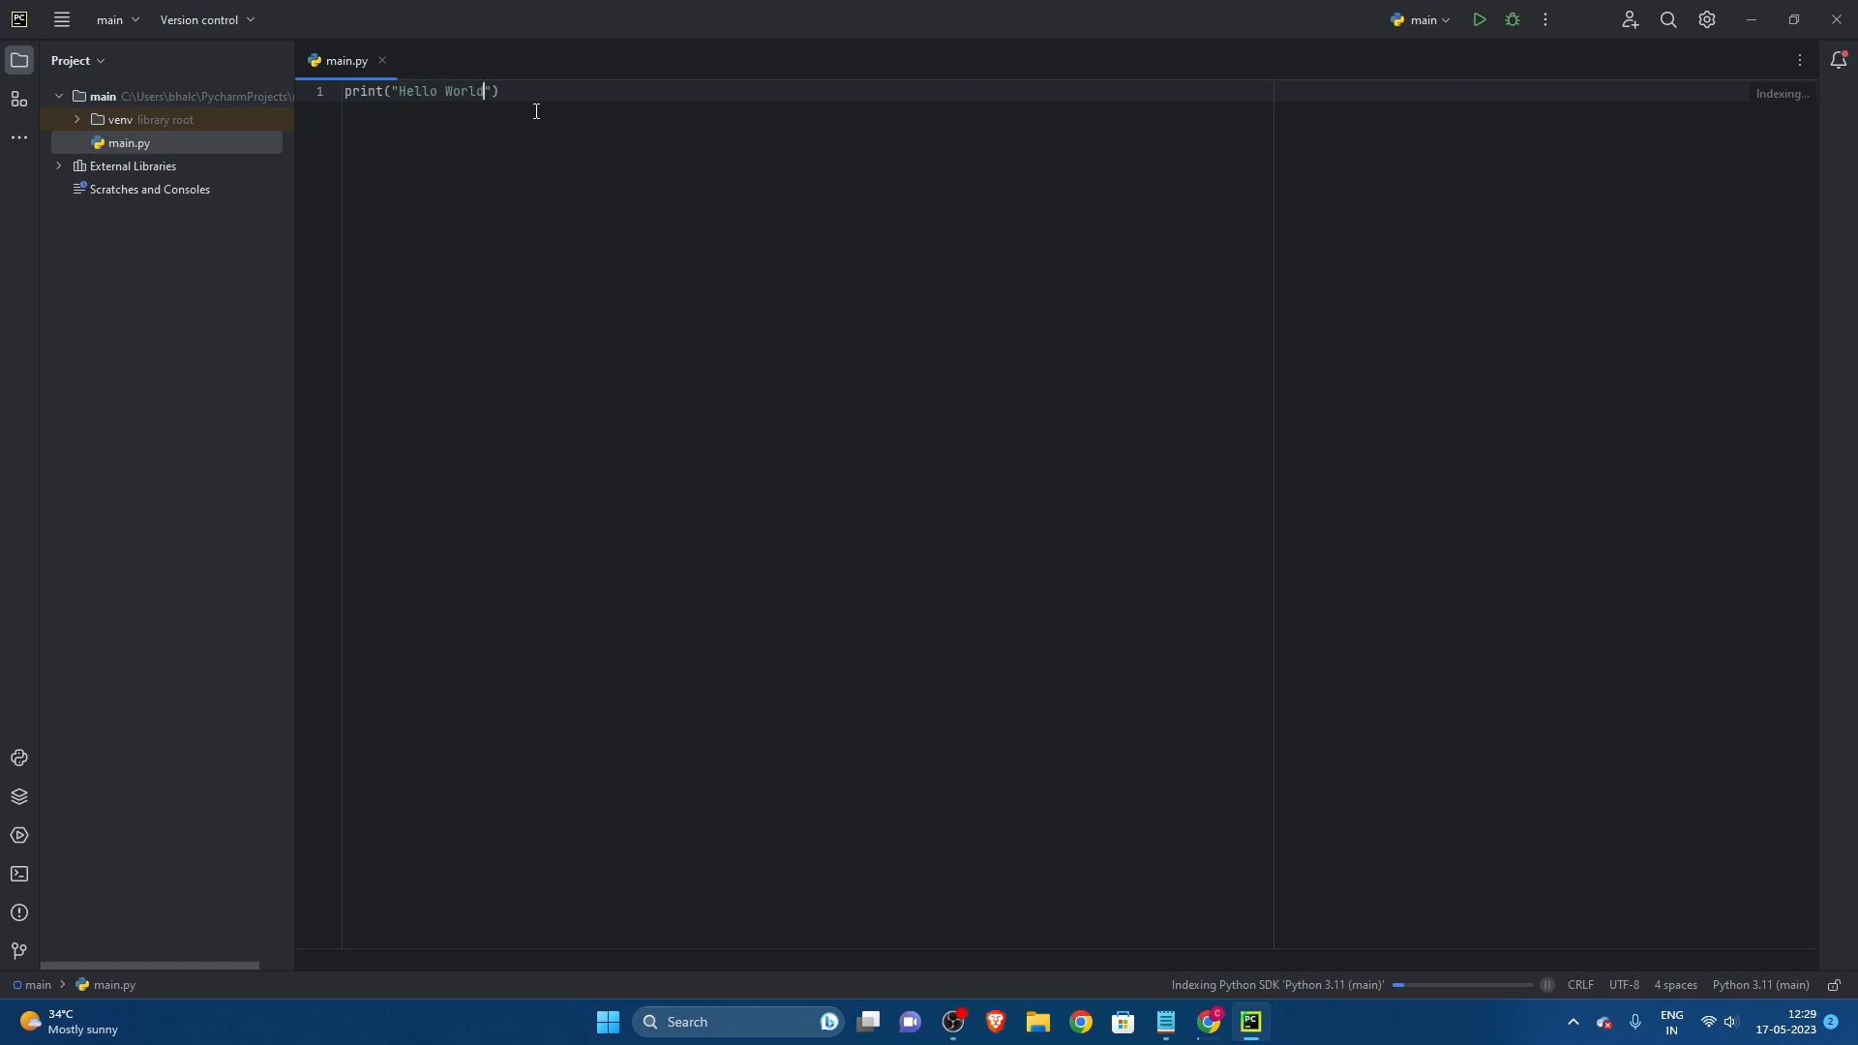
left_click(513, 90)
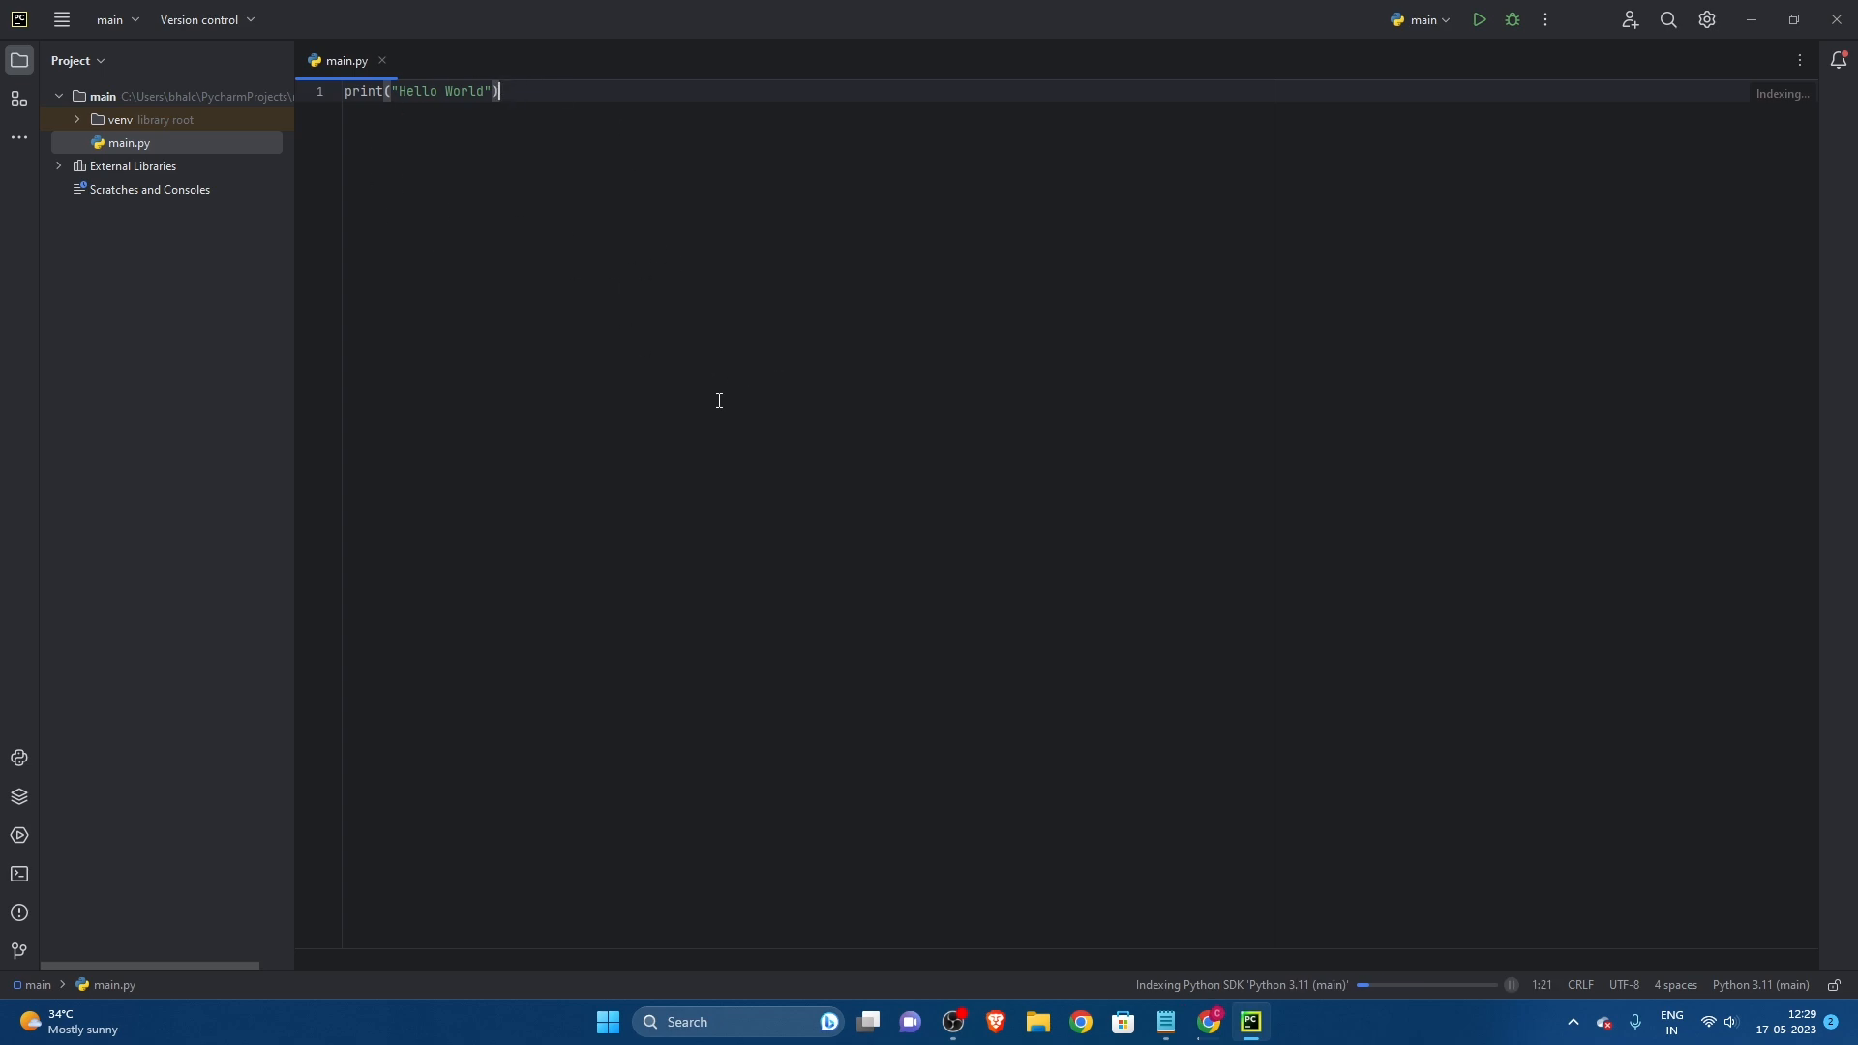
Step: Enlarge the editor font to 29pt
scroll(717, 401, "up", 10, "ctrl")
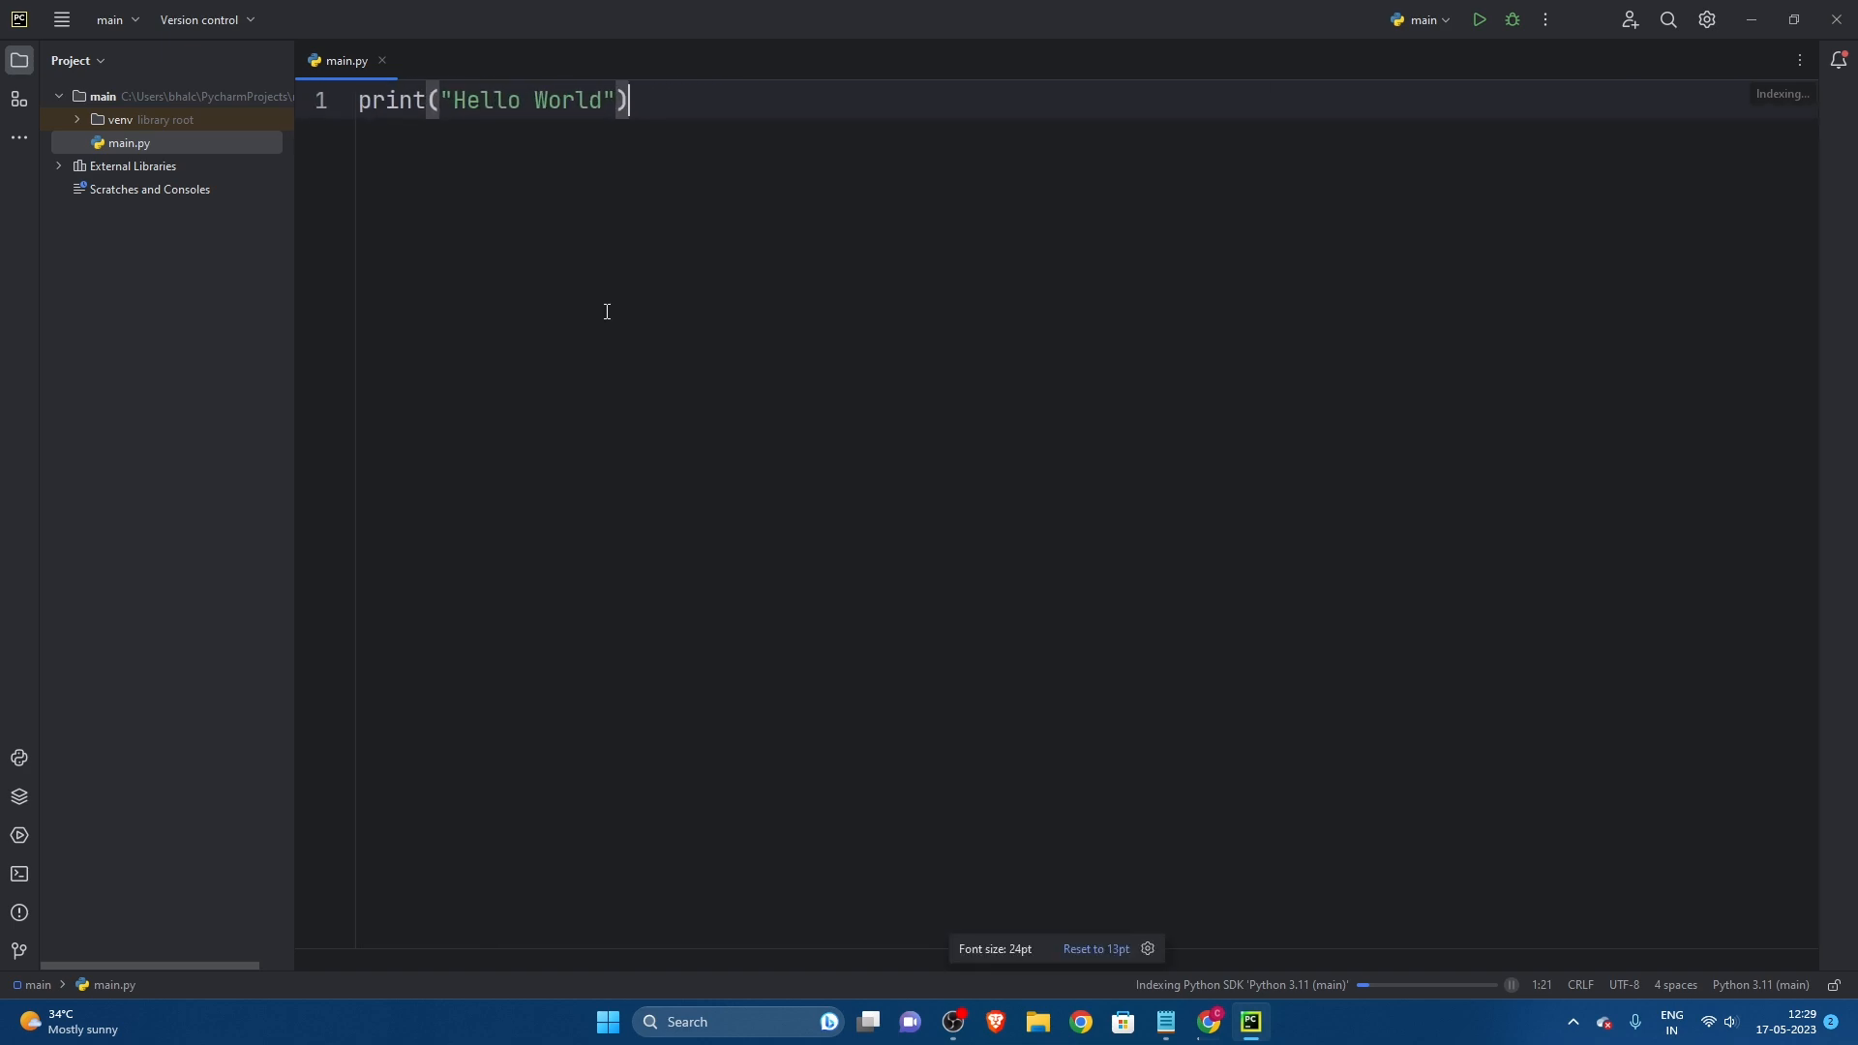
scroll(607, 311, "down", 1, "ctrl")
scroll(607, 310, "up", 7, "ctrl")
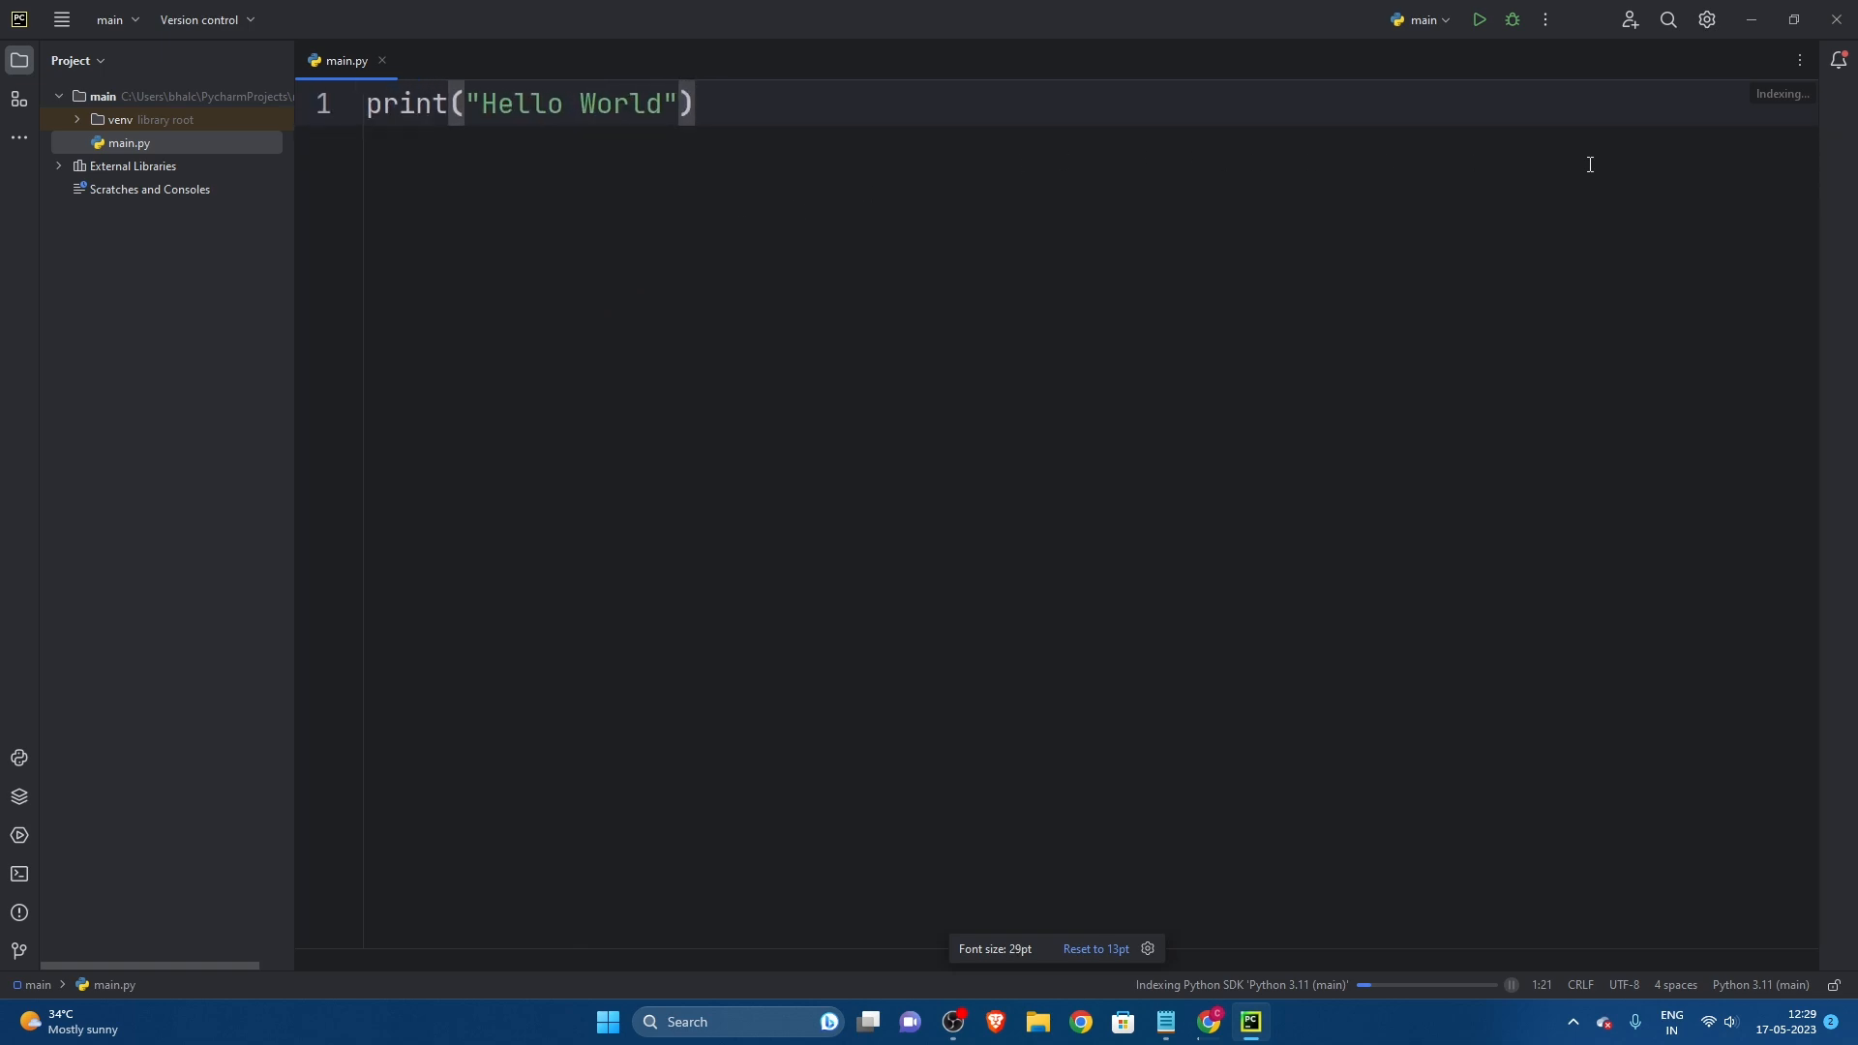
Step: Run main.py and enlarge the text of its run output
left_click(1481, 19)
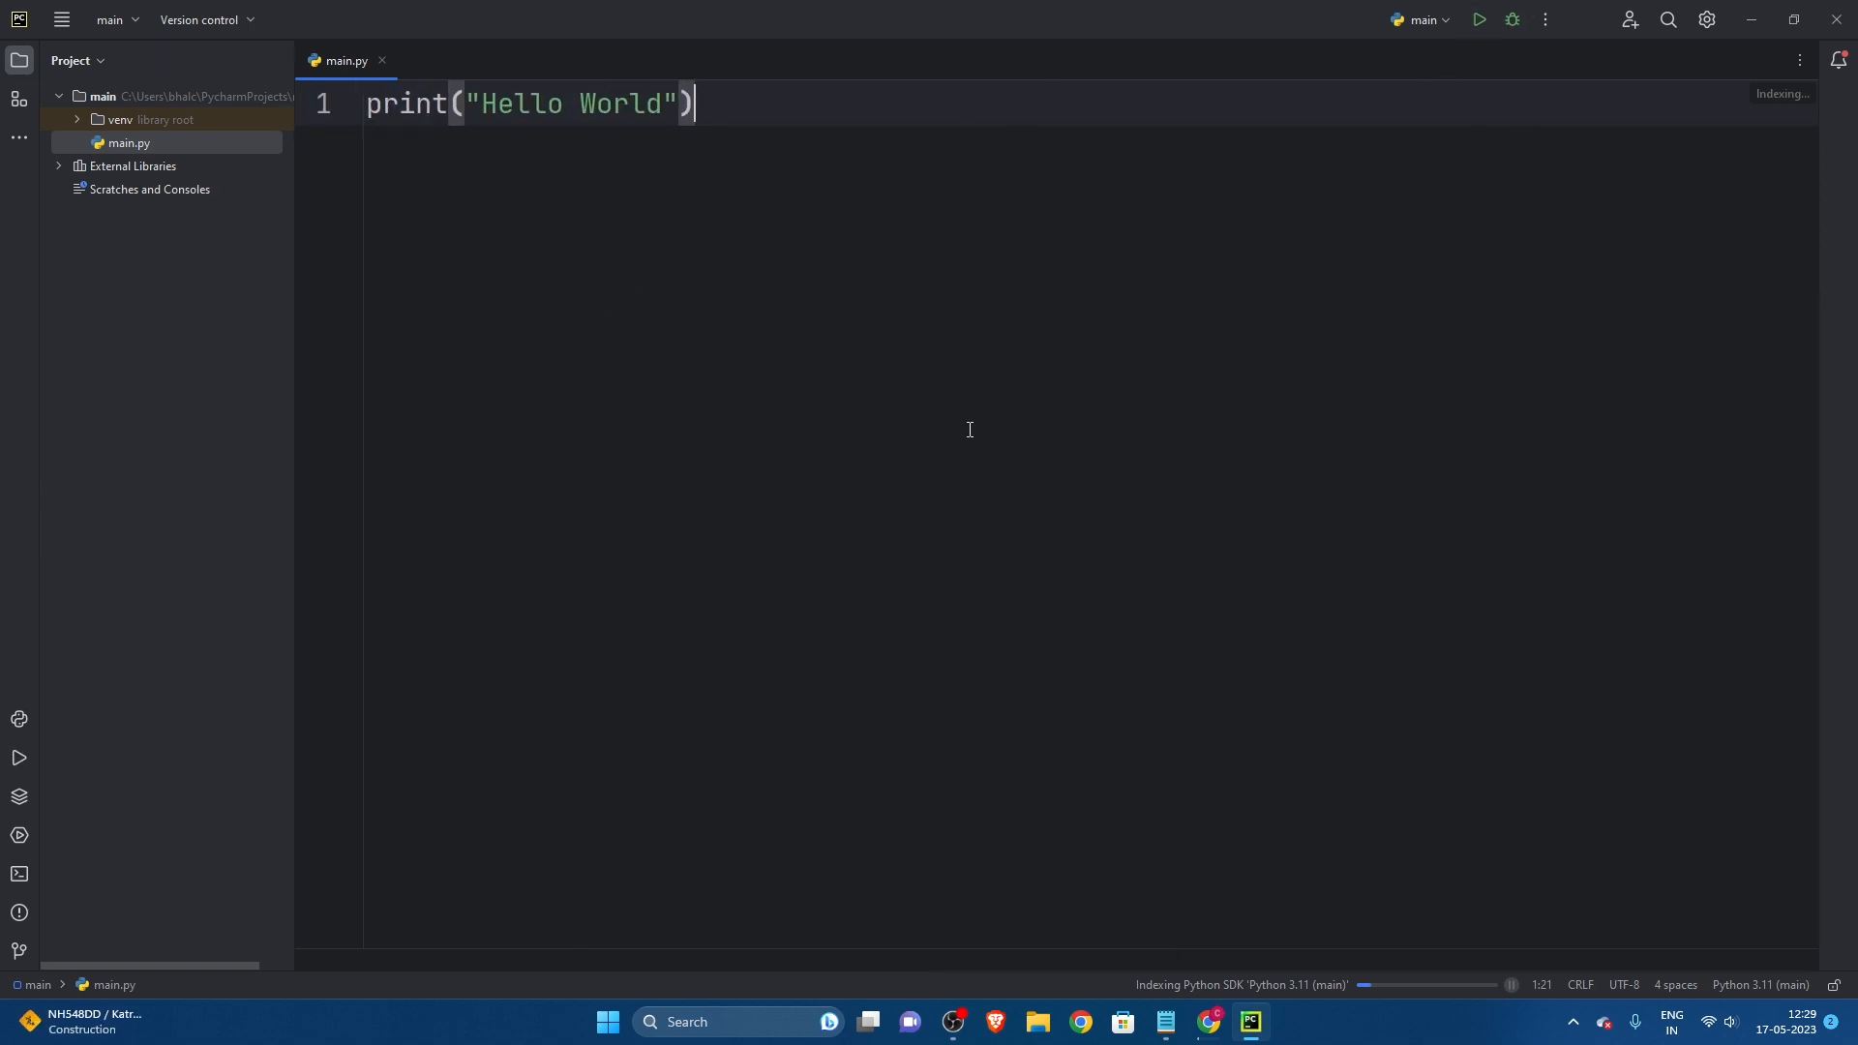
left_click(248, 932)
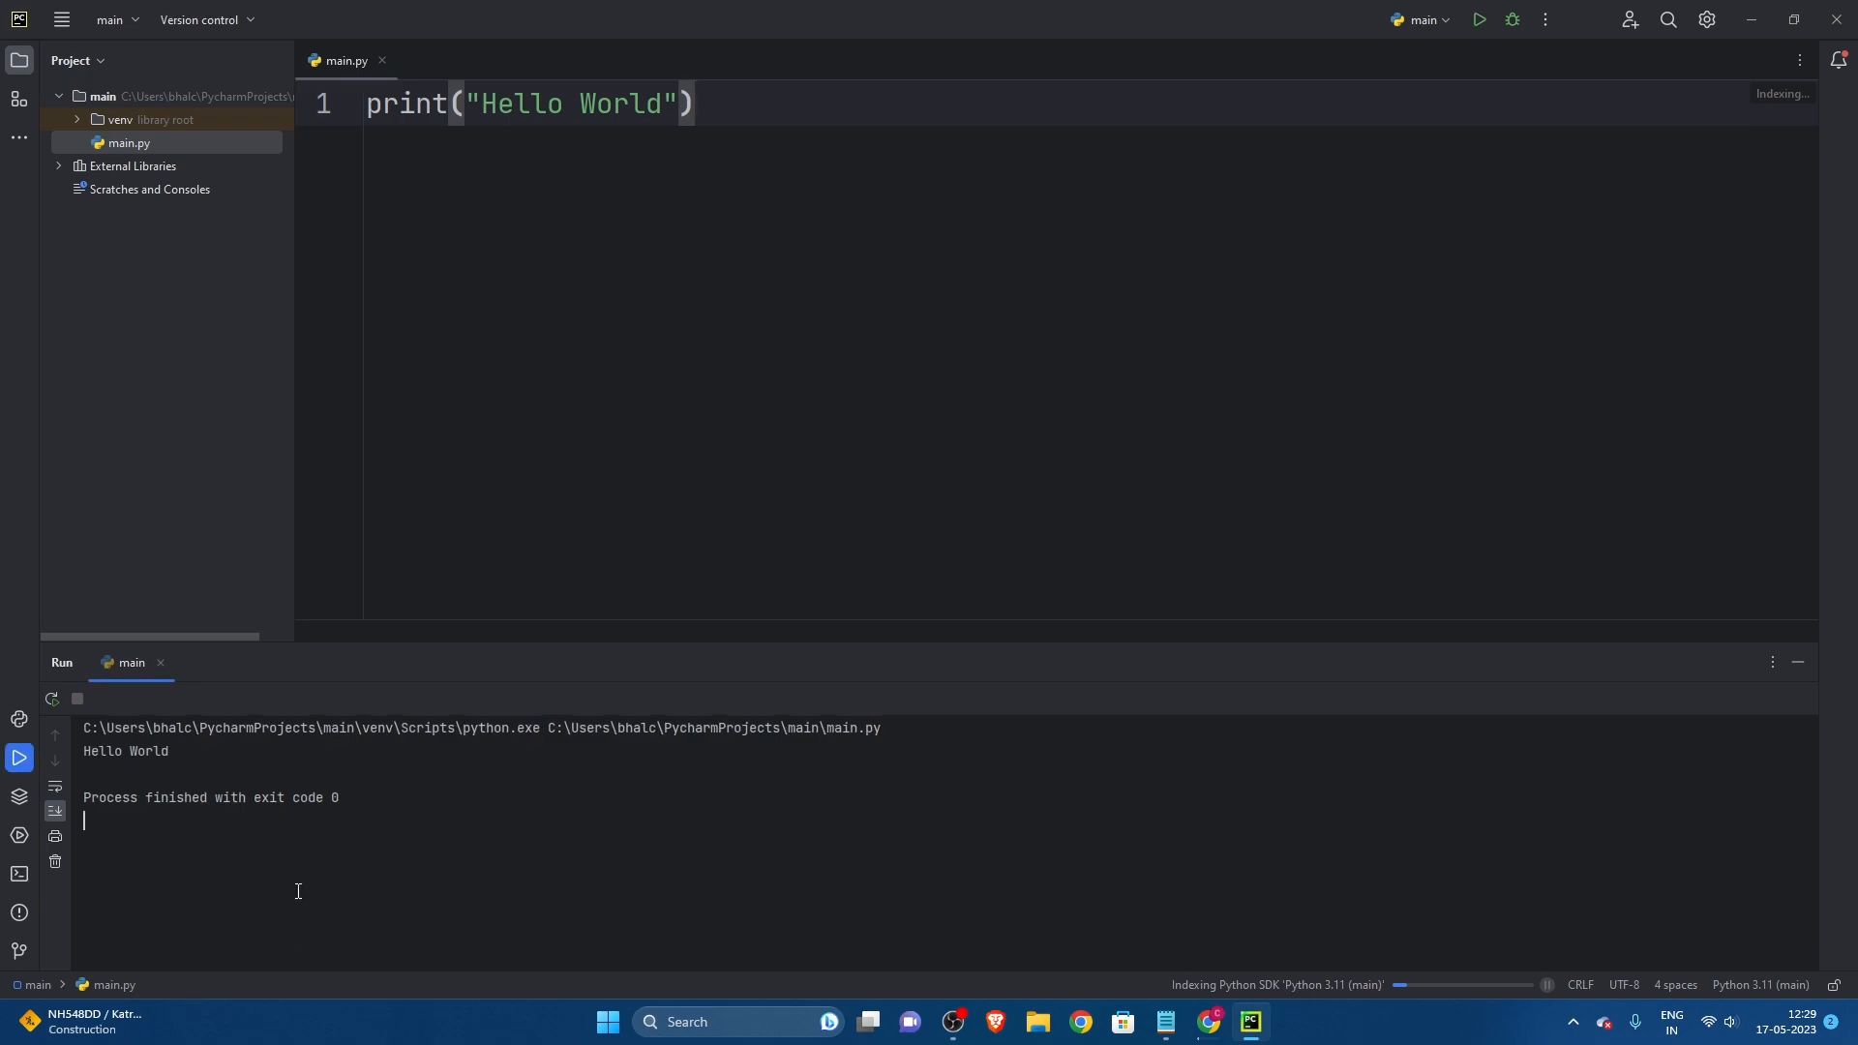
scroll(318, 904, "up", 8, "ctrl")
Step: Examine the run output of main.py, including the printed text and the process exit line
left_click_drag(515, 834, 66, 730)
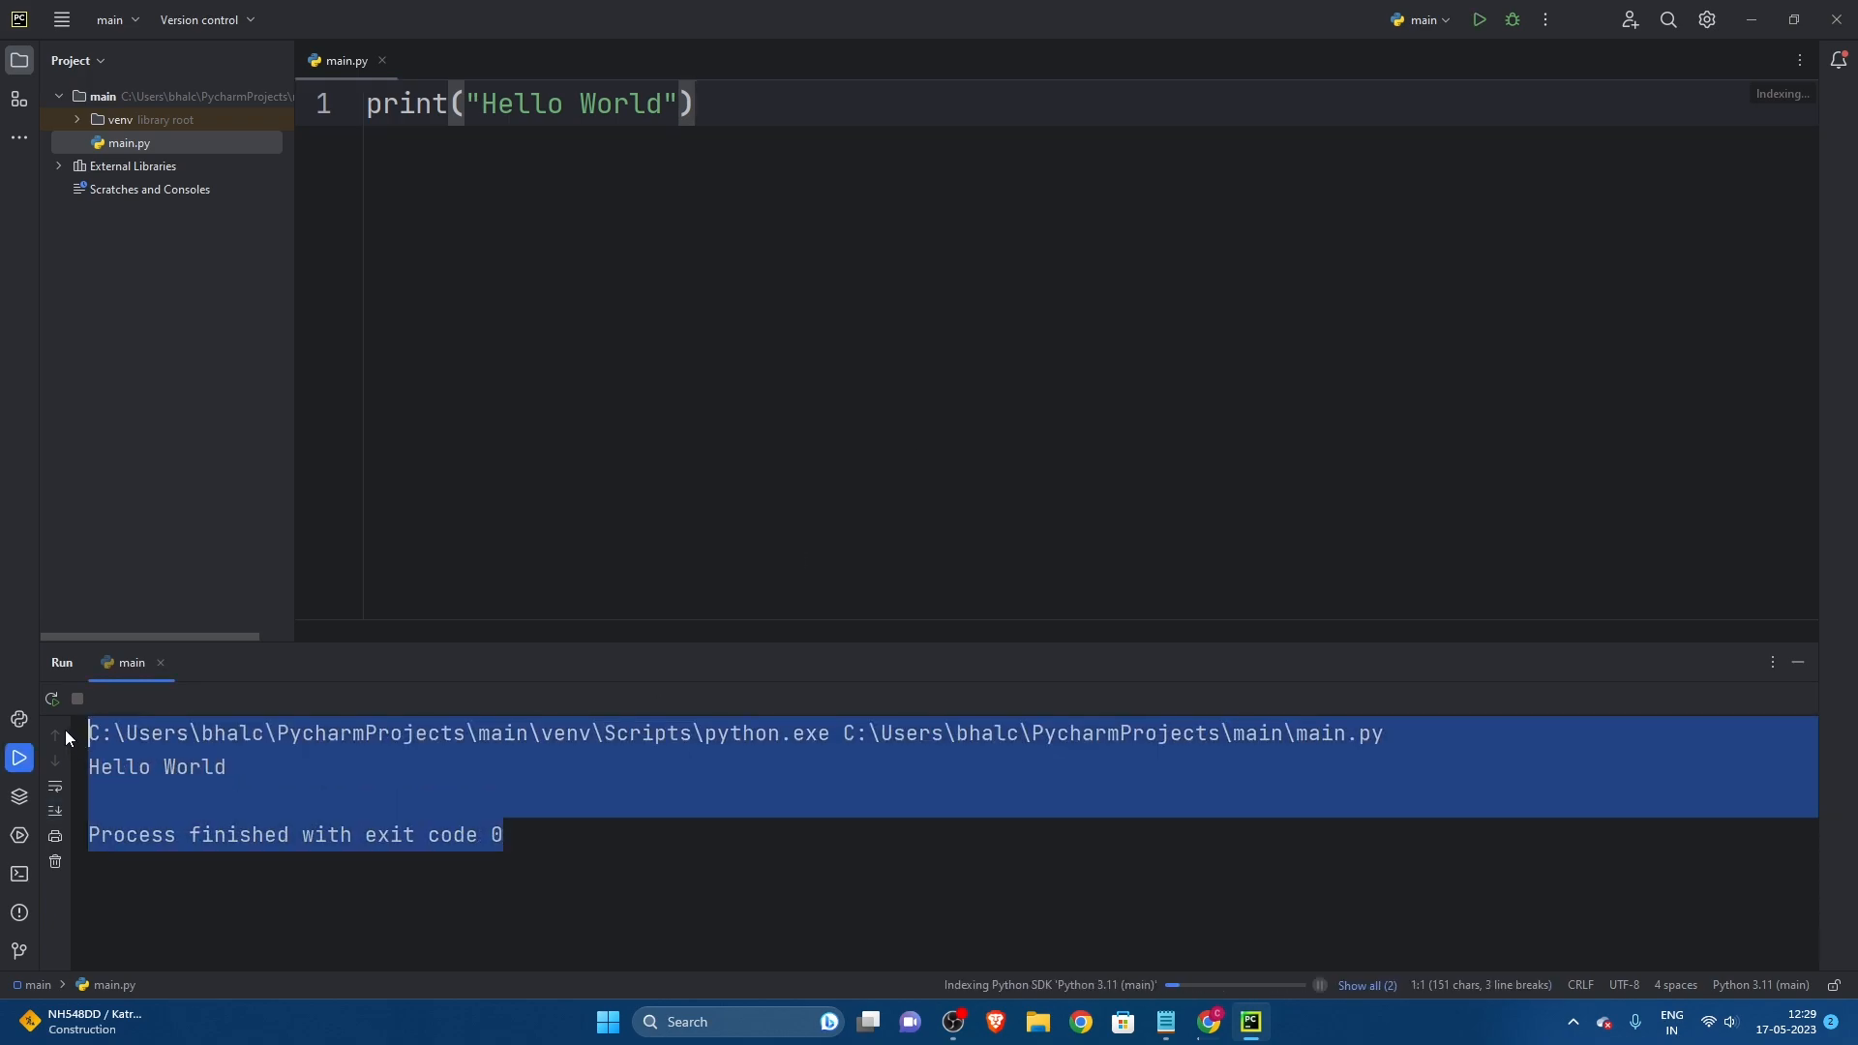
left_click(645, 786)
left_click_drag(505, 835, 88, 836)
left_click(231, 787)
left_click(230, 770)
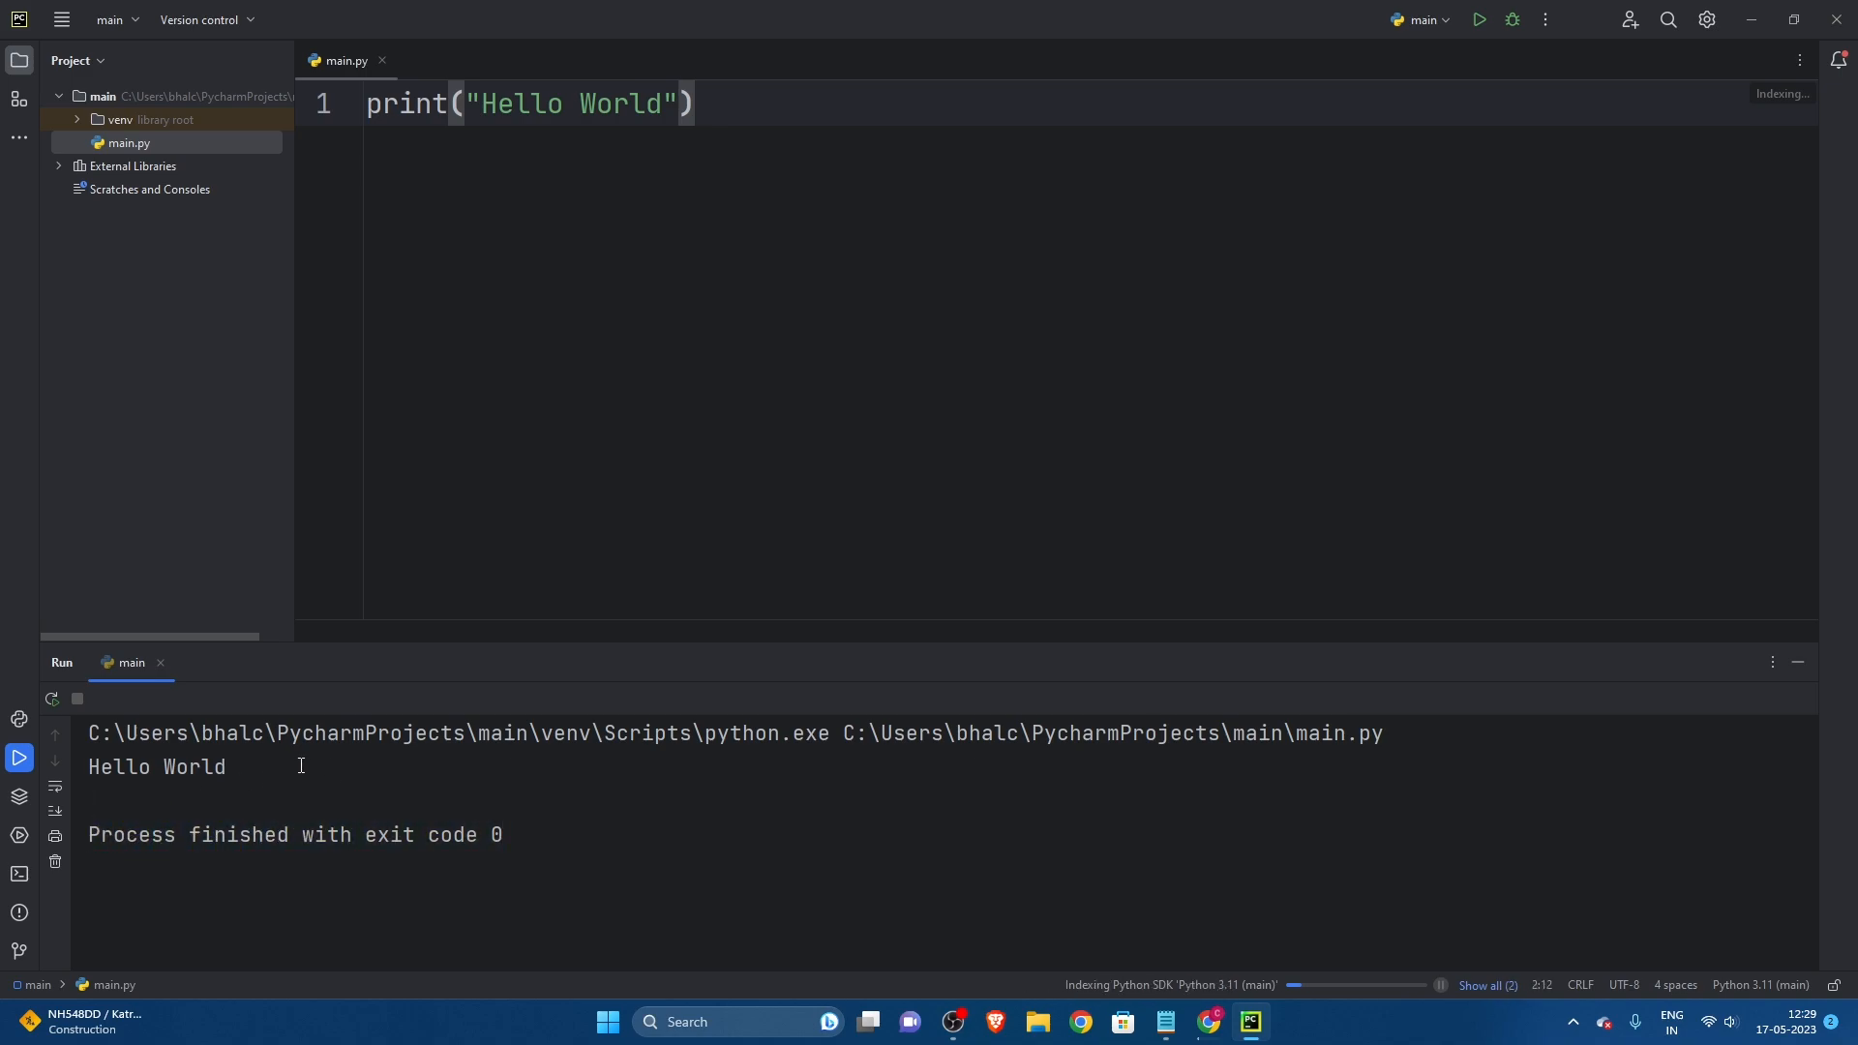